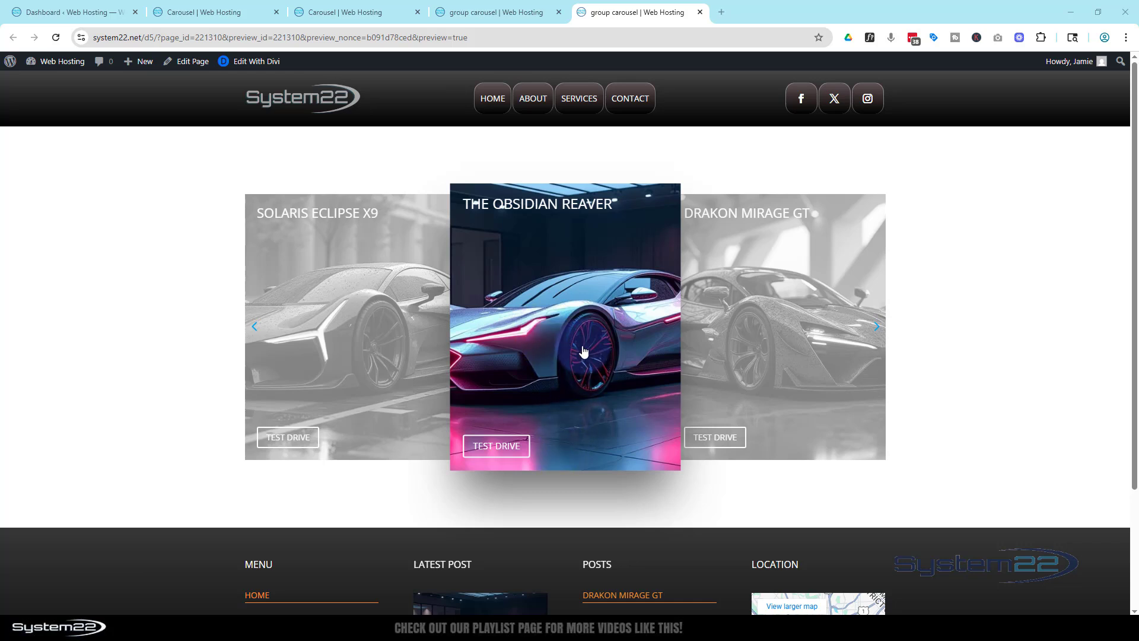
- View the earlier car carousel preview and the finished group carousel preview, and return to the group carousel page in the builder
{"action": "left_click", "coordinate": [336, 13]}
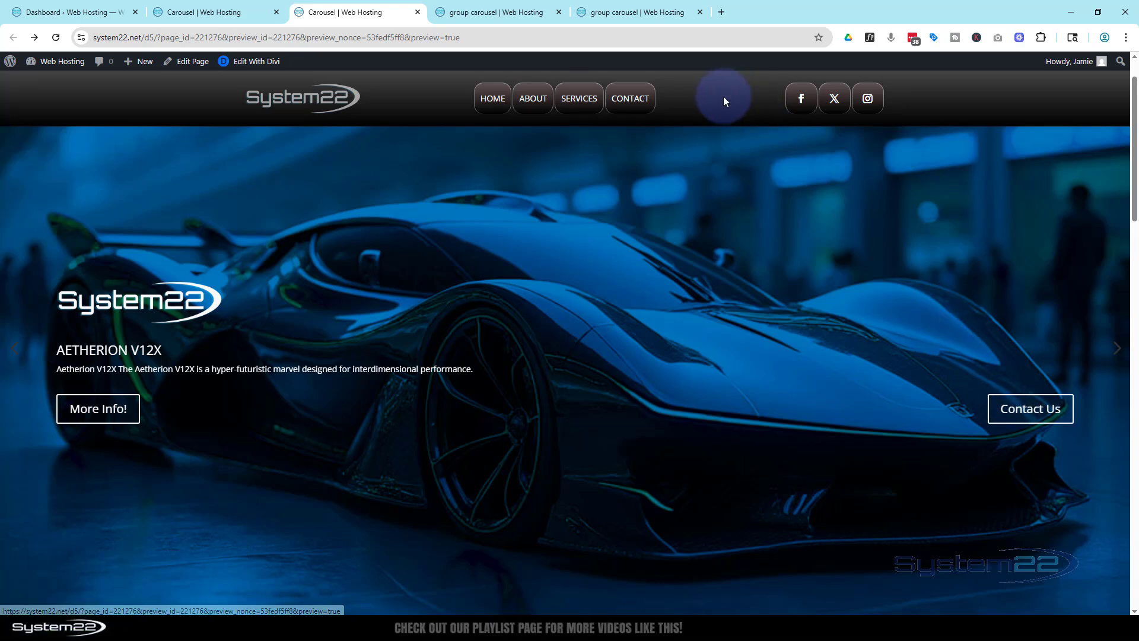
{"action": "left_click", "coordinate": [619, 16]}
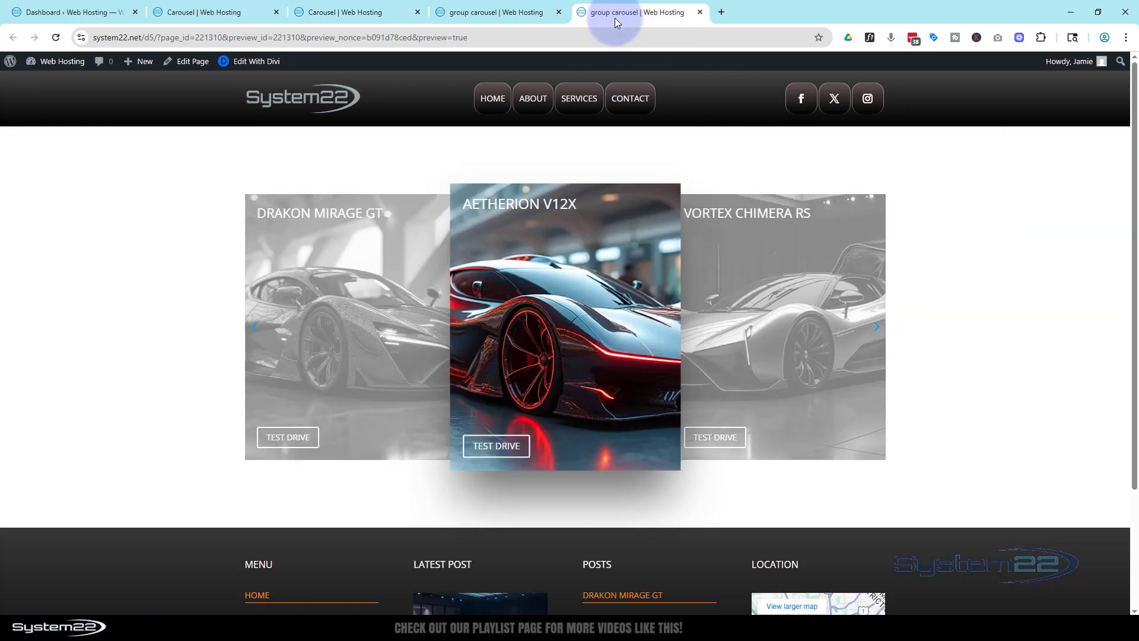
{"action": "left_click", "coordinate": [491, 13]}
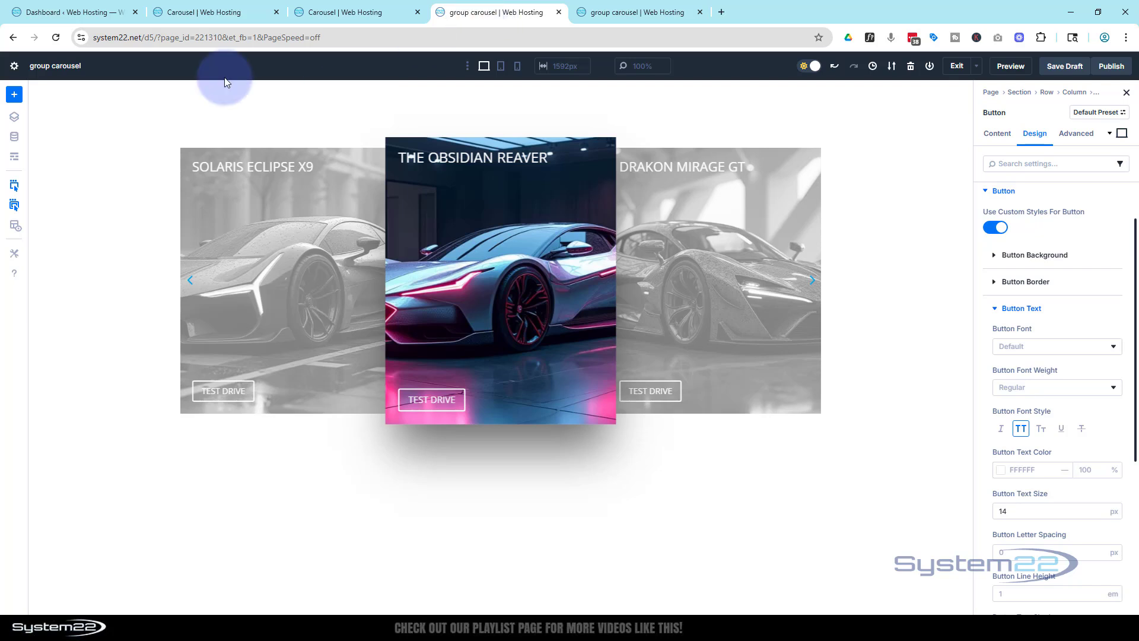
- Replace the page's existing carousel section with the saved "Carousel X 3 Cars" section from the library, removing the empty section above it
{"action": "left_click", "coordinate": [60, 88]}
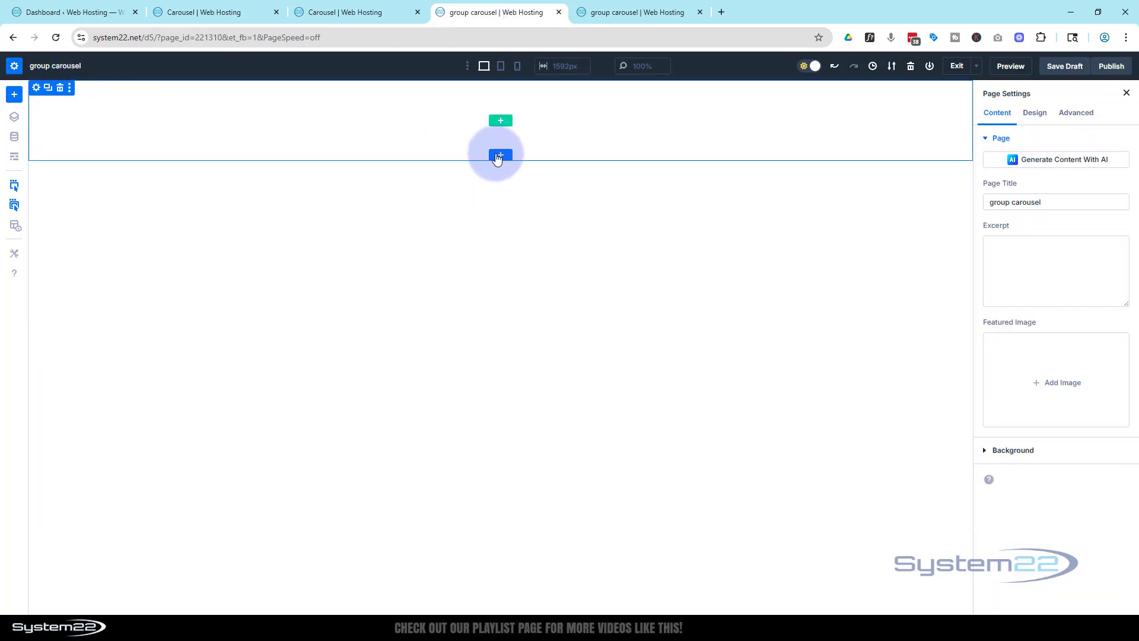
{"action": "left_click", "coordinate": [500, 155]}
{"action": "left_click", "coordinate": [469, 139]}
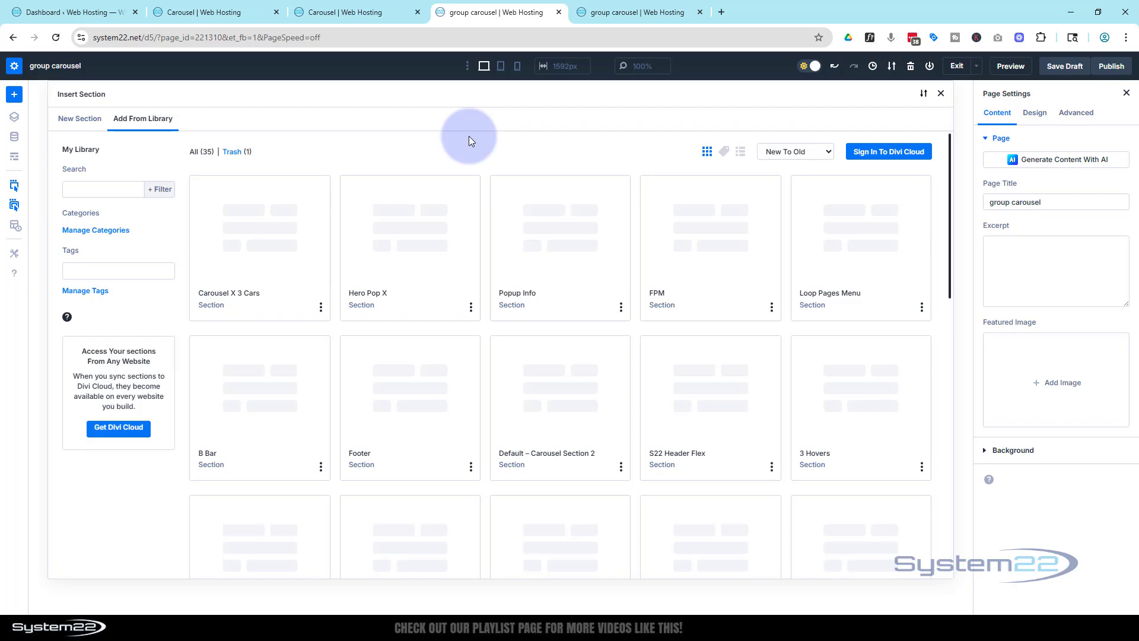
{"action": "left_click", "coordinate": [288, 240]}
{"action": "left_click", "coordinate": [351, 515]}
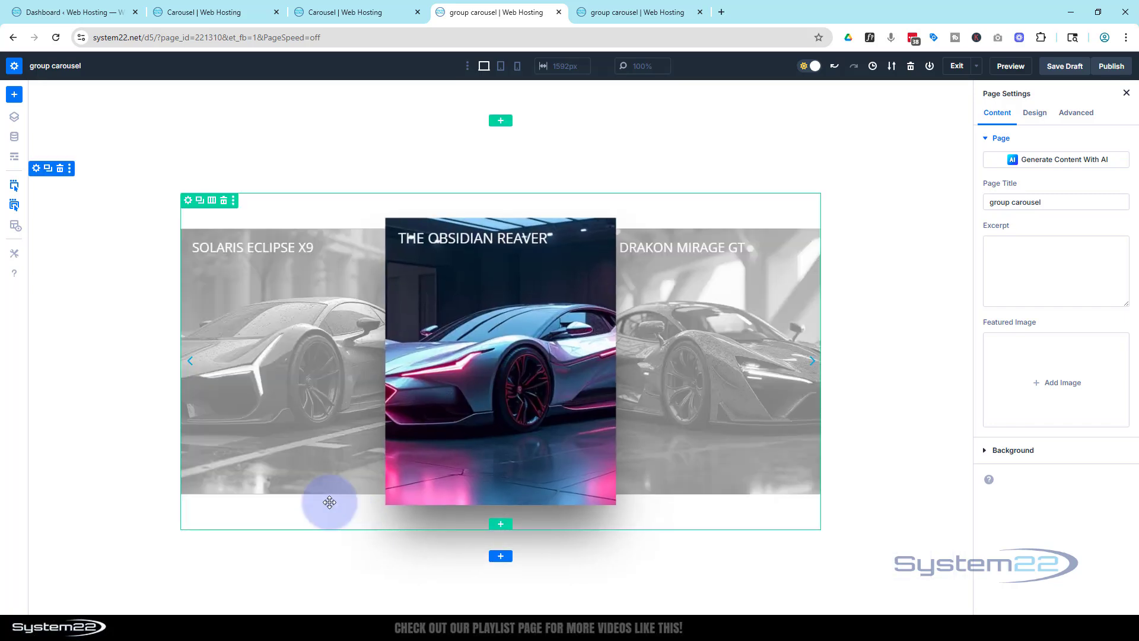
{"action": "left_click", "coordinate": [60, 89]}
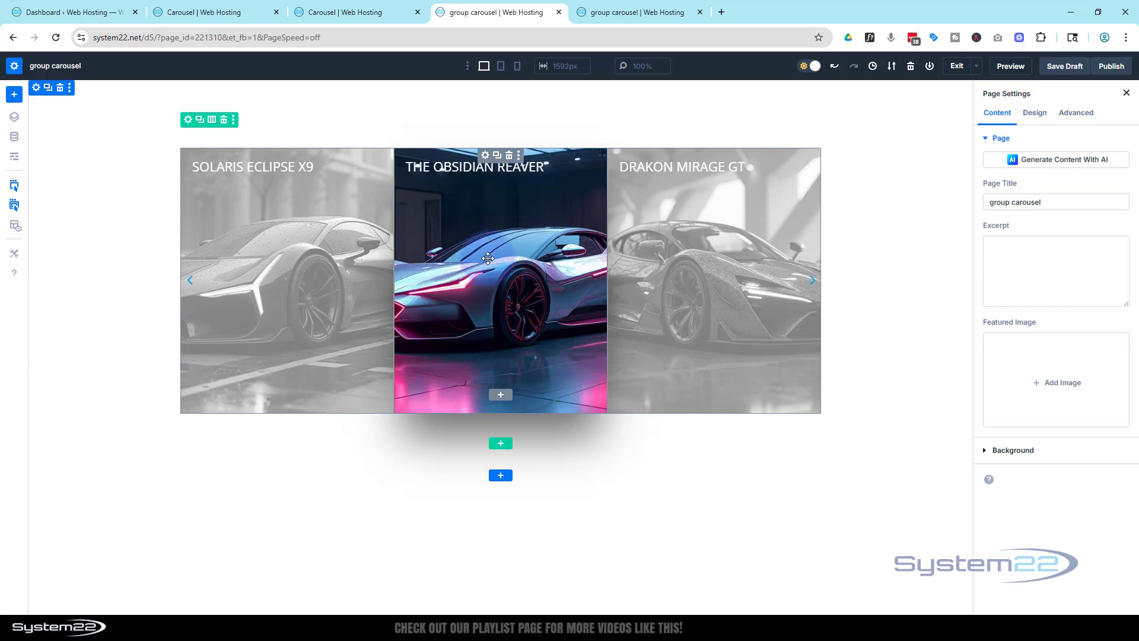
- Examine the loop settings of the group carousel's slide, including its query type, post type and included terms
{"action": "left_click", "coordinate": [493, 221]}
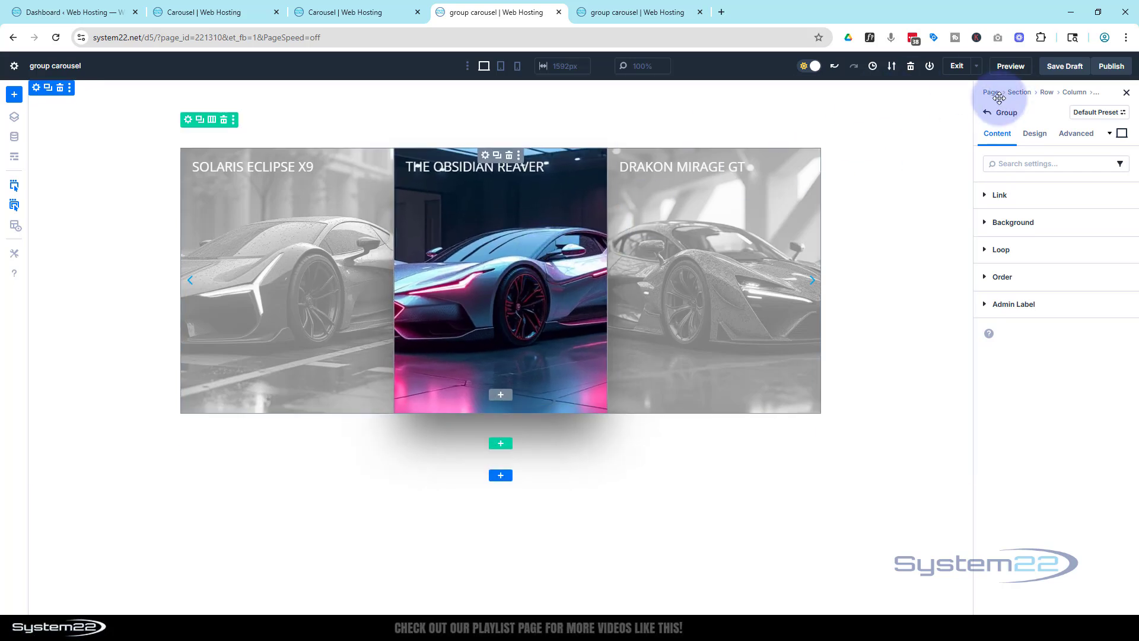
{"action": "left_click", "coordinate": [985, 114]}
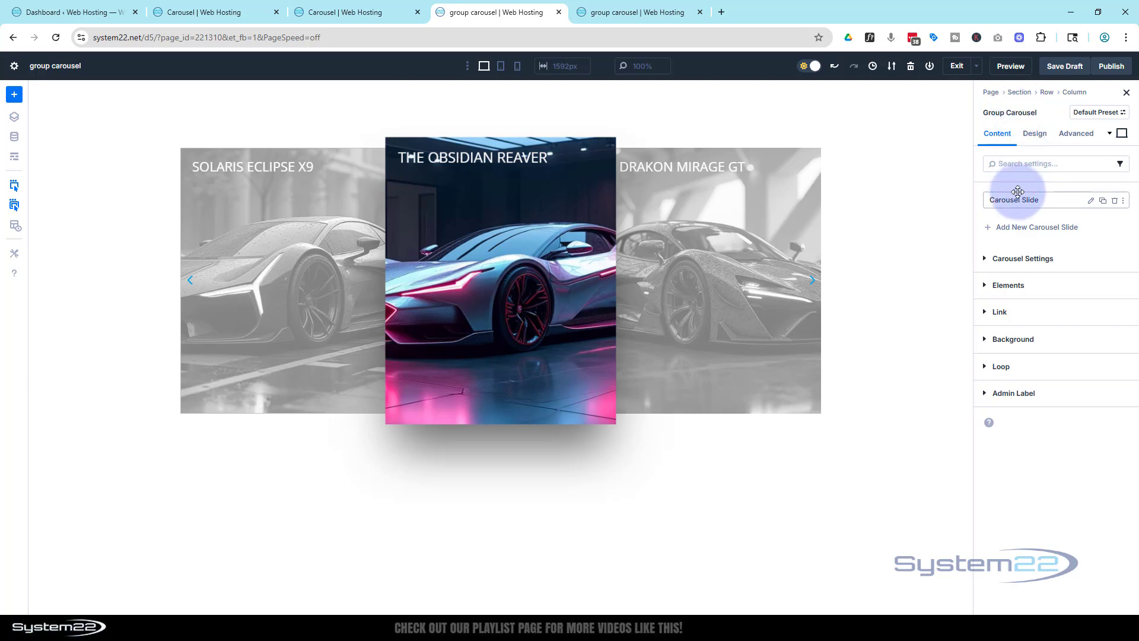
{"action": "left_click", "coordinate": [1091, 200]}
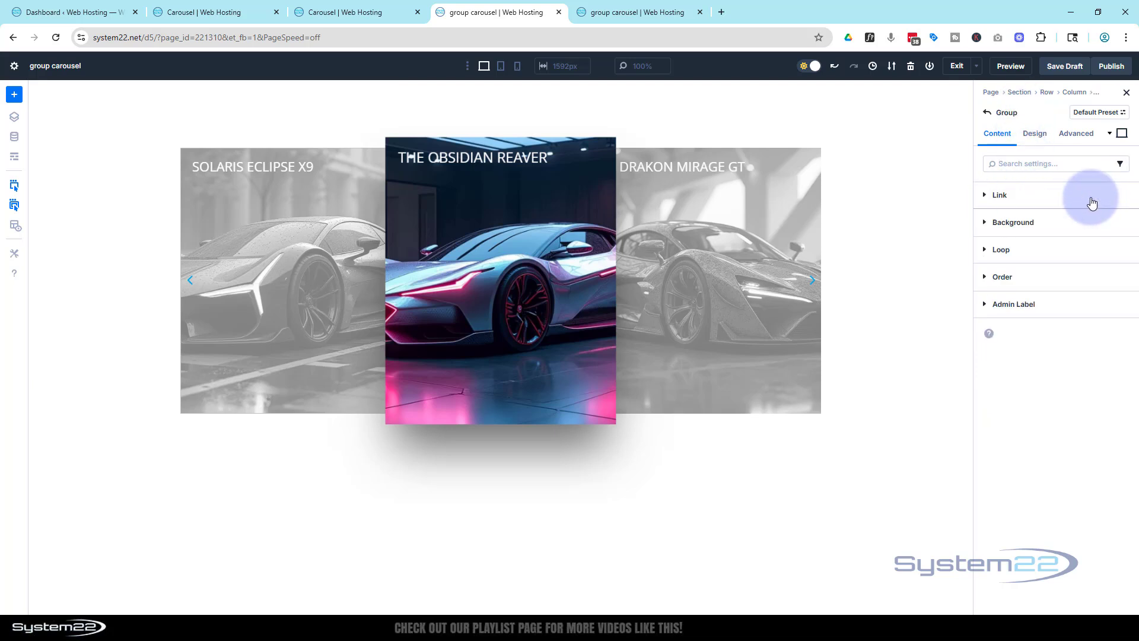
{"action": "left_click", "coordinate": [985, 250]}
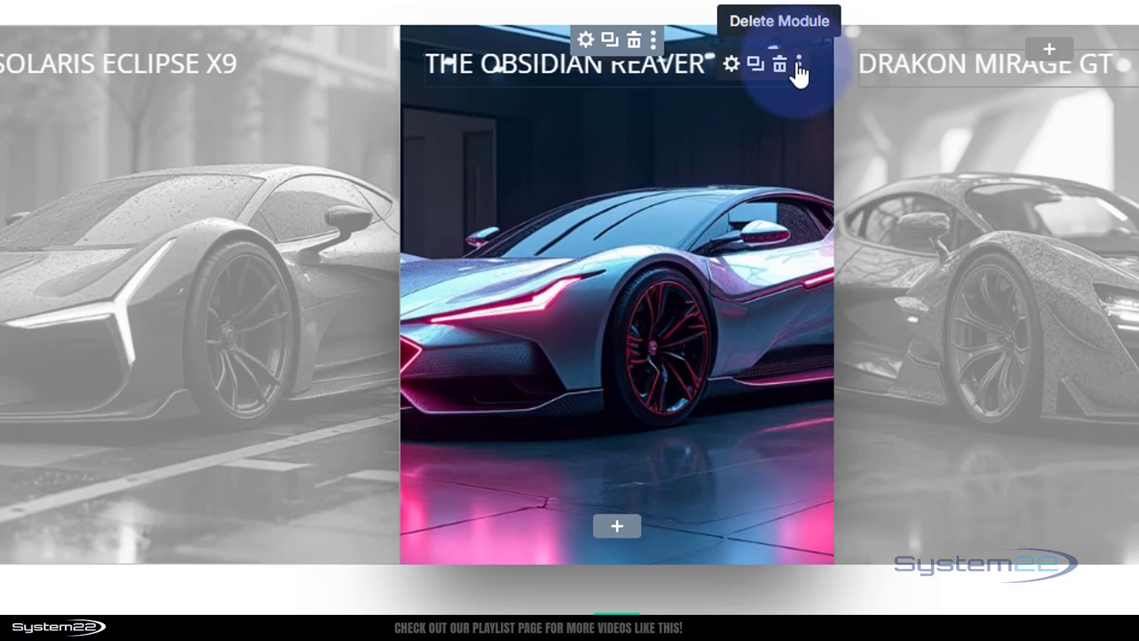
- Add a Button module below the slide's heading and set its text to "Test Drive"
{"action": "left_click", "coordinate": [799, 64]}
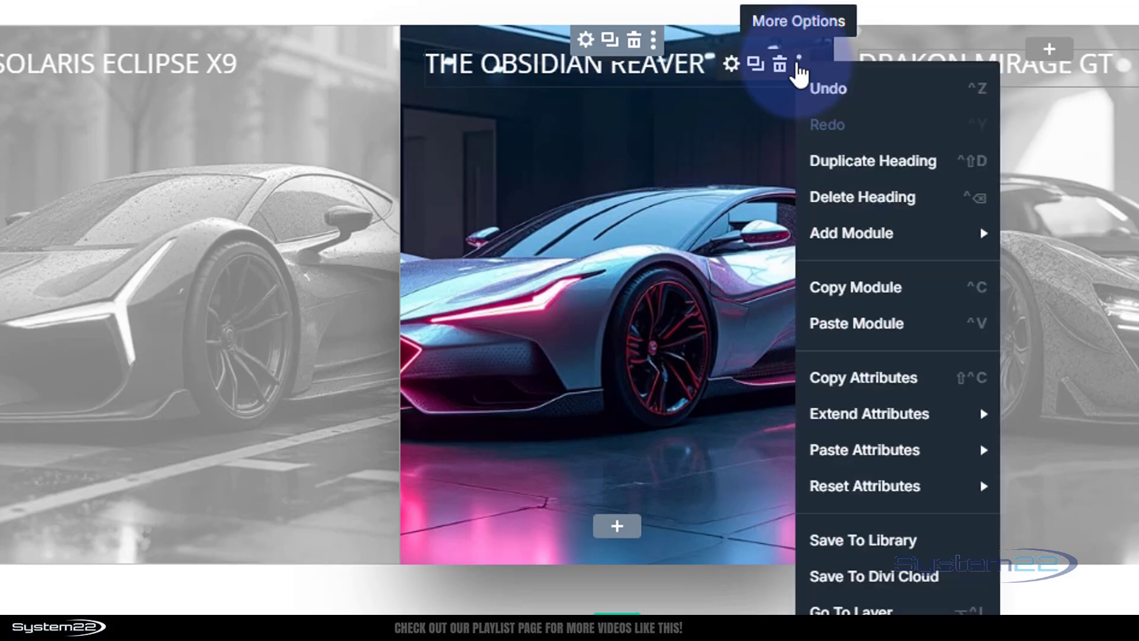
{"action": "mouse_move", "coordinate": [889, 234]}
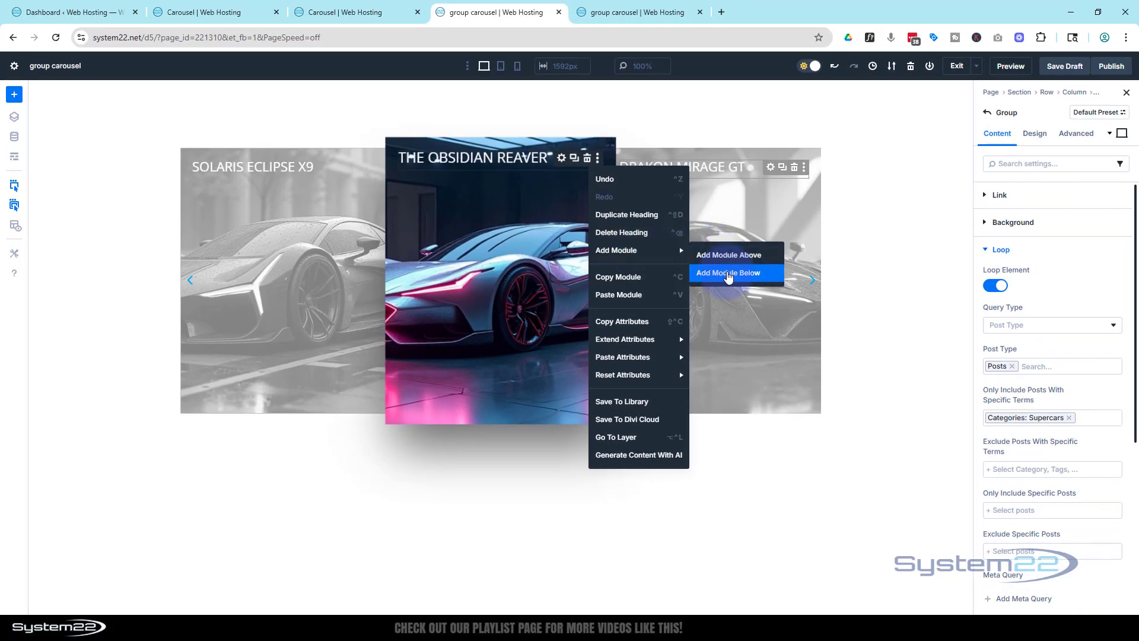
{"action": "left_click", "coordinate": [729, 278]}
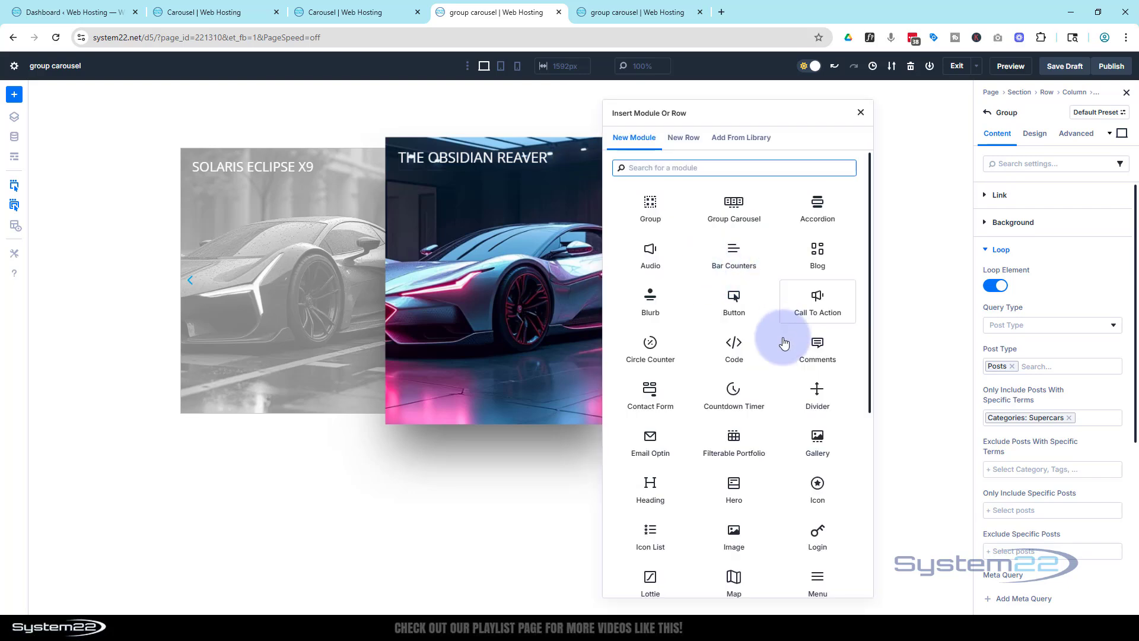
{"action": "left_click", "coordinate": [733, 303]}
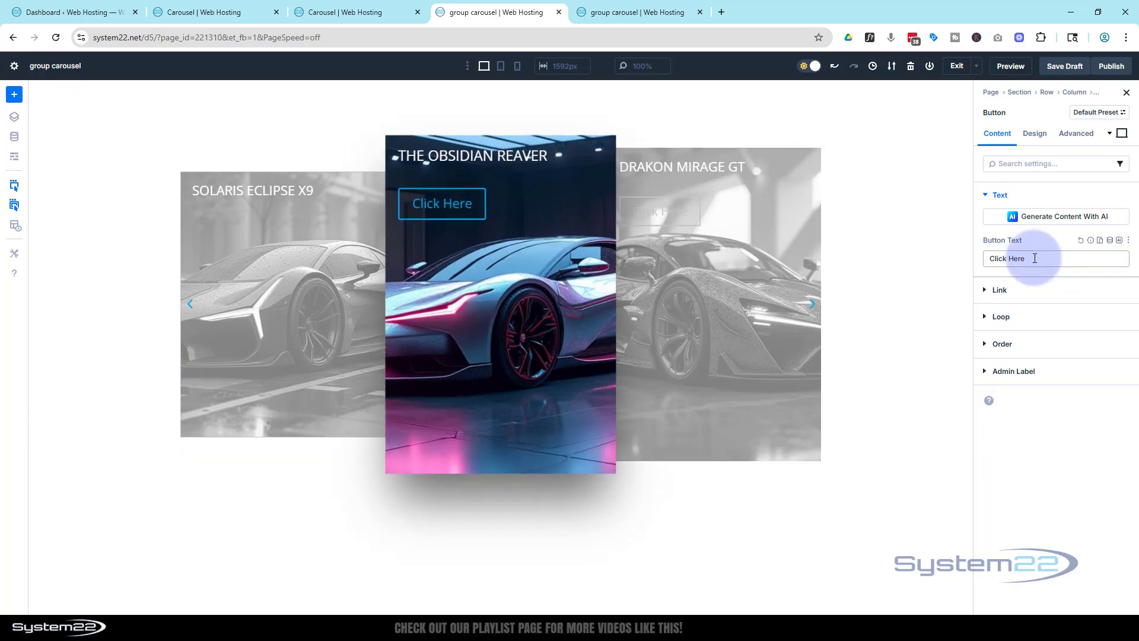
{"action": "left_click_drag", "start_coordinate": [1042, 258], "coordinate": [984, 266]}
{"action": "type", "text": "Test Drive"}
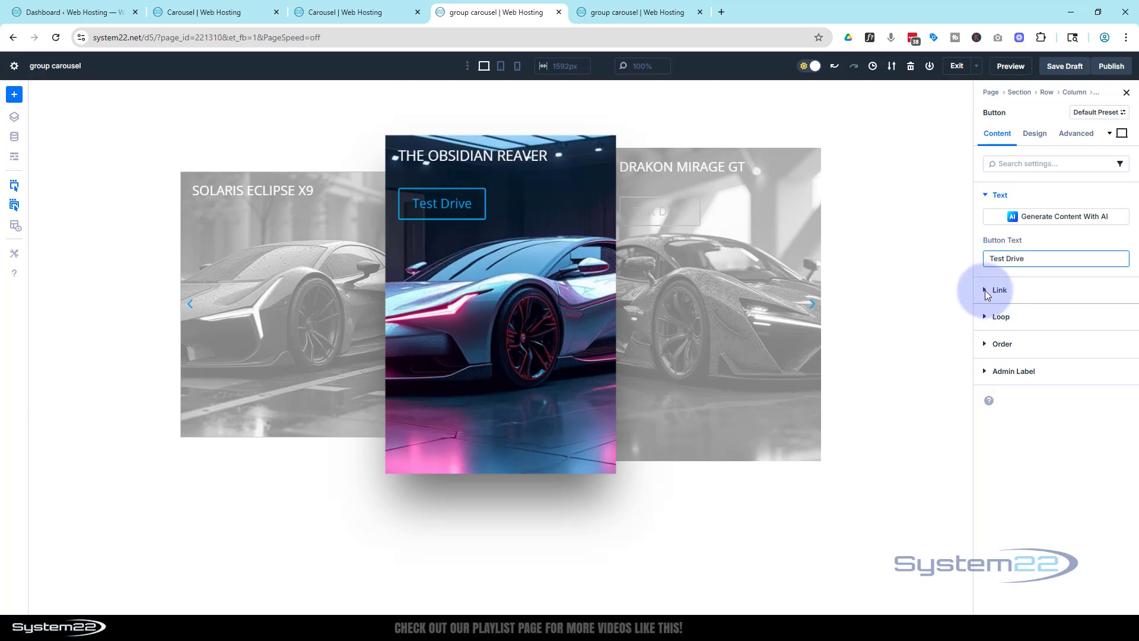
- Set the button's link URL to the dynamic Loop Link
{"action": "left_click", "coordinate": [989, 290]}
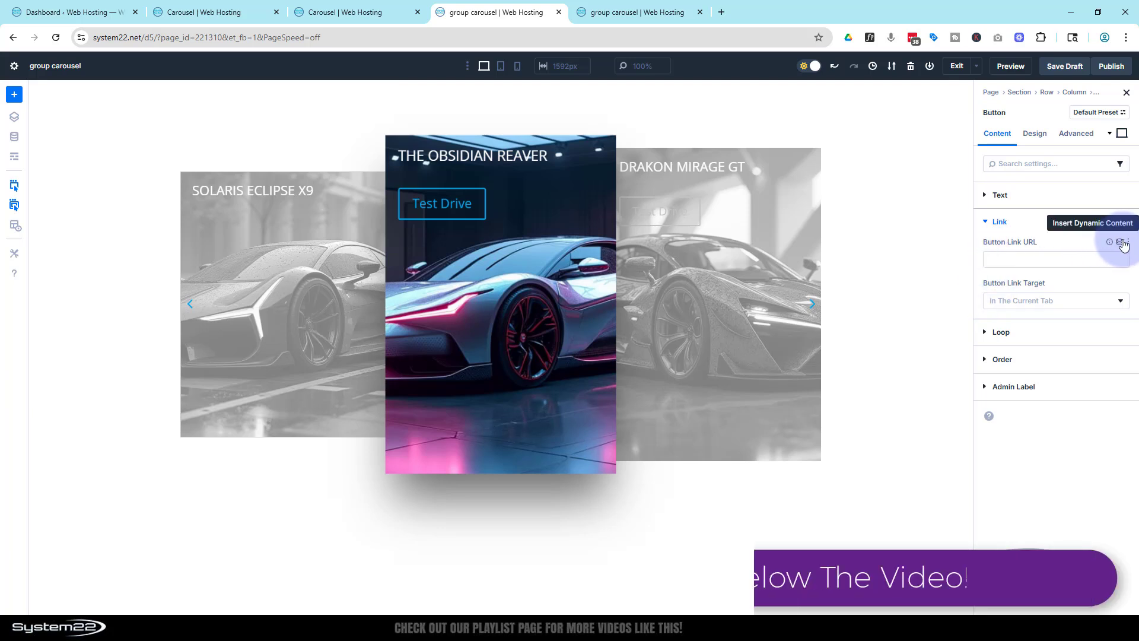
{"action": "left_click", "coordinate": [1120, 243]}
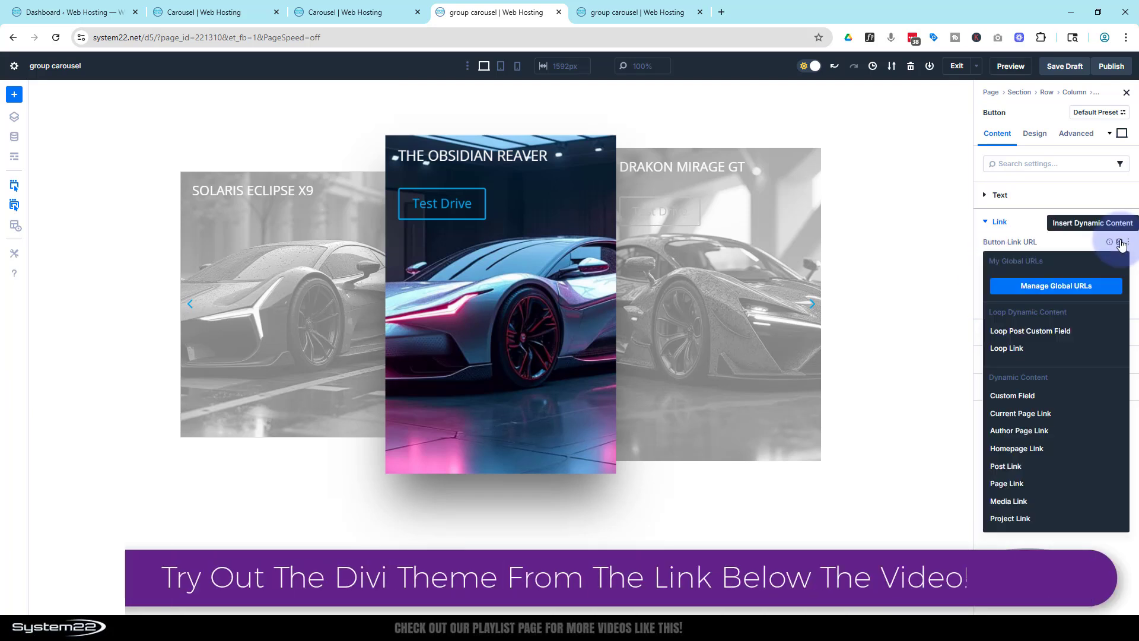
{"action": "left_click", "coordinate": [1003, 350]}
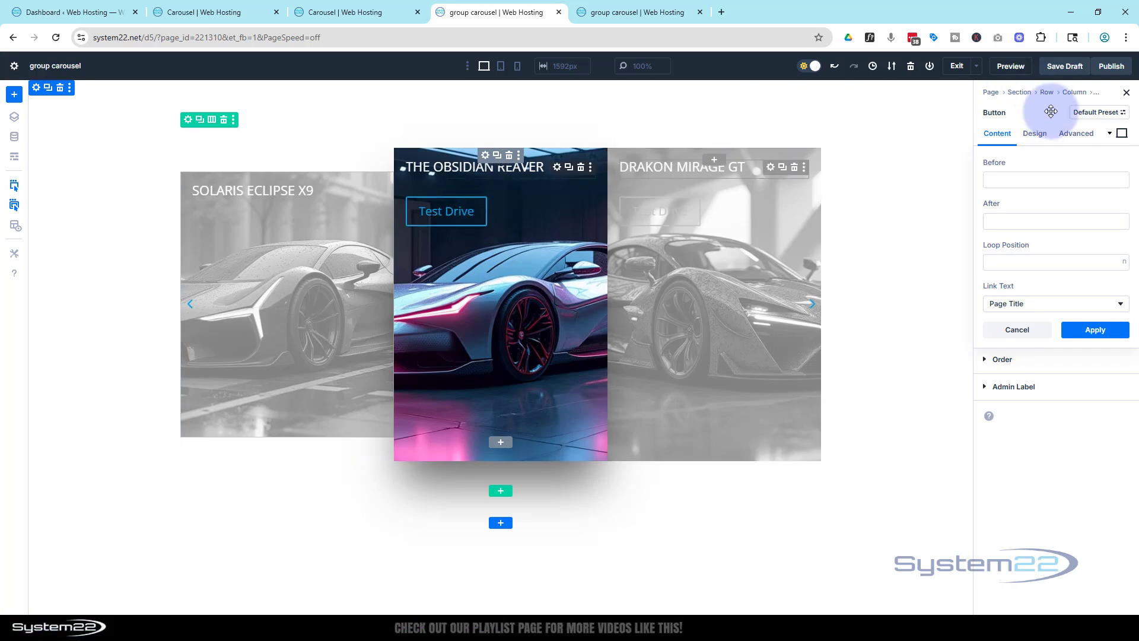
- Enable custom styles for the button and give it white, all-caps text at a size of 16 px
{"action": "left_click", "coordinate": [1037, 133]}
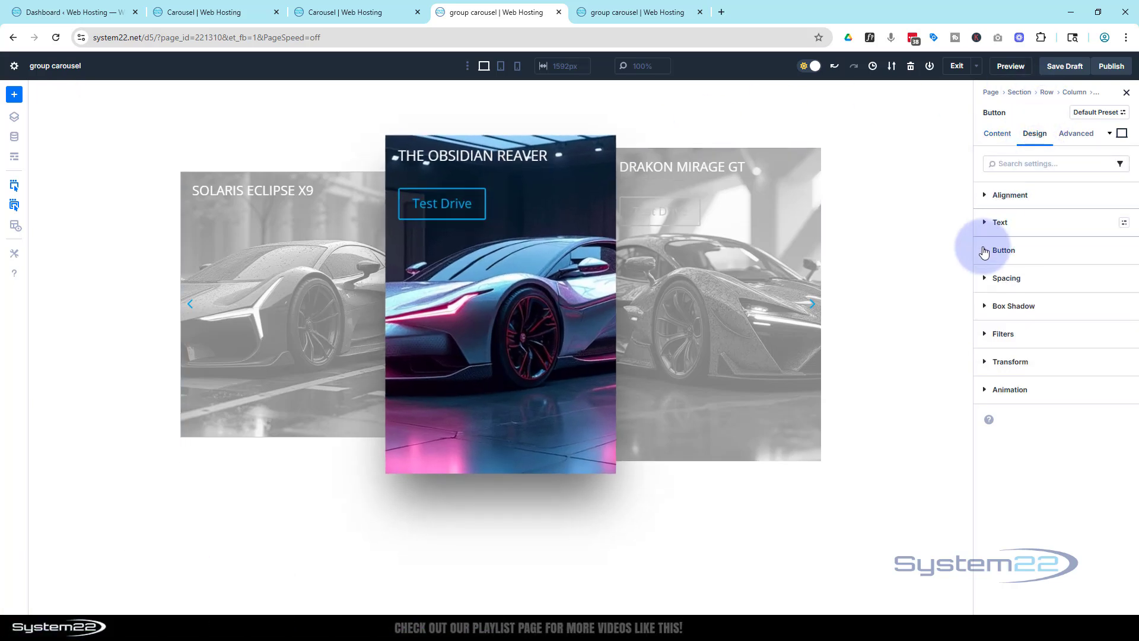
{"action": "left_click", "coordinate": [986, 250]}
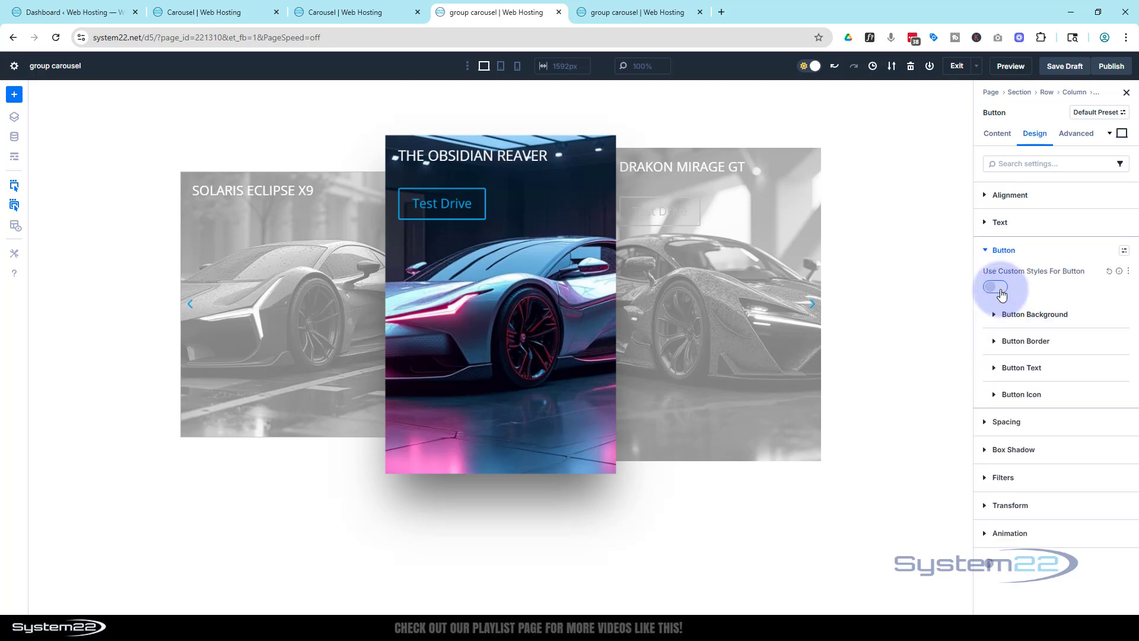
{"action": "left_click", "coordinate": [996, 287]}
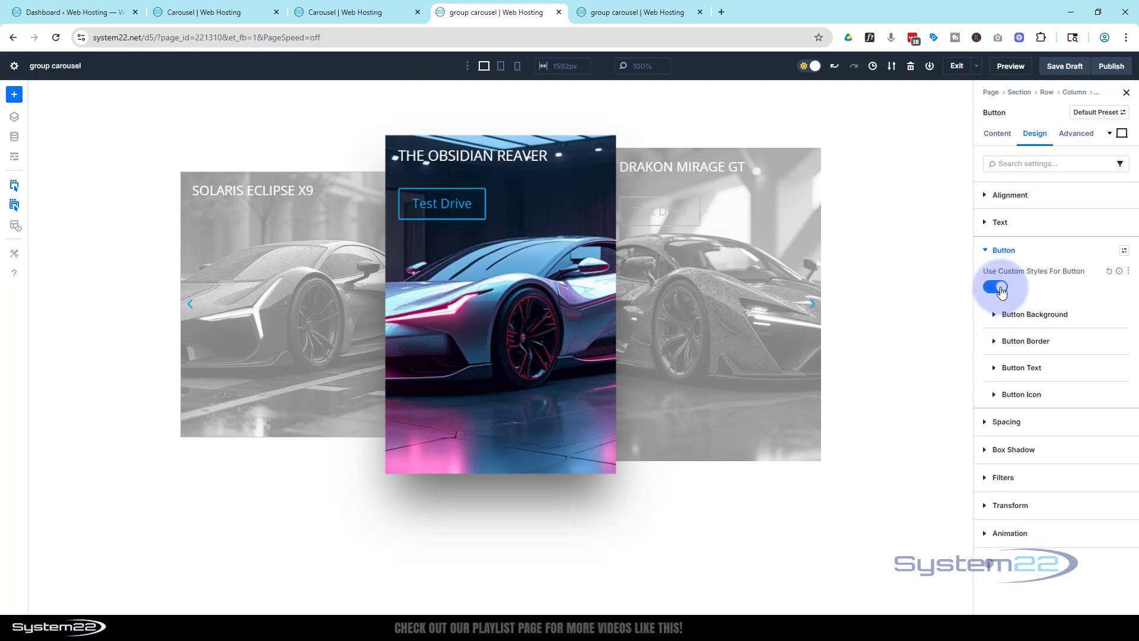
{"action": "left_click", "coordinate": [1000, 368]}
{"action": "scroll", "coordinate": [1012, 471], "scroll_direction": "down", "scroll_amount": 2}
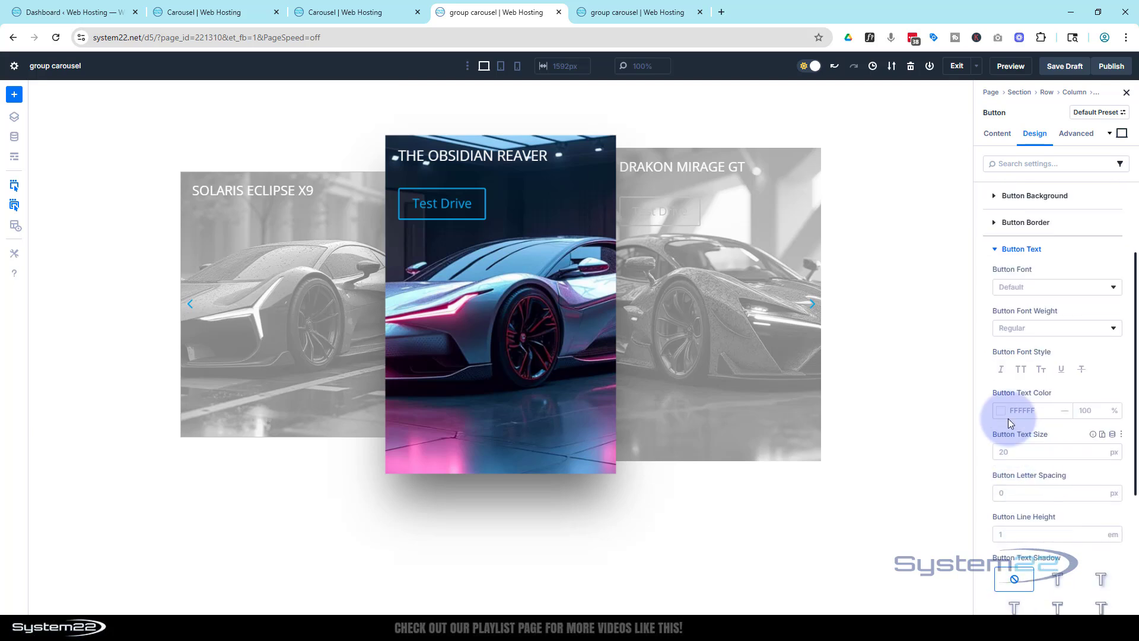
{"action": "left_click", "coordinate": [1000, 410]}
{"action": "left_click_drag", "start_coordinate": [927, 393], "coordinate": [831, 323]}
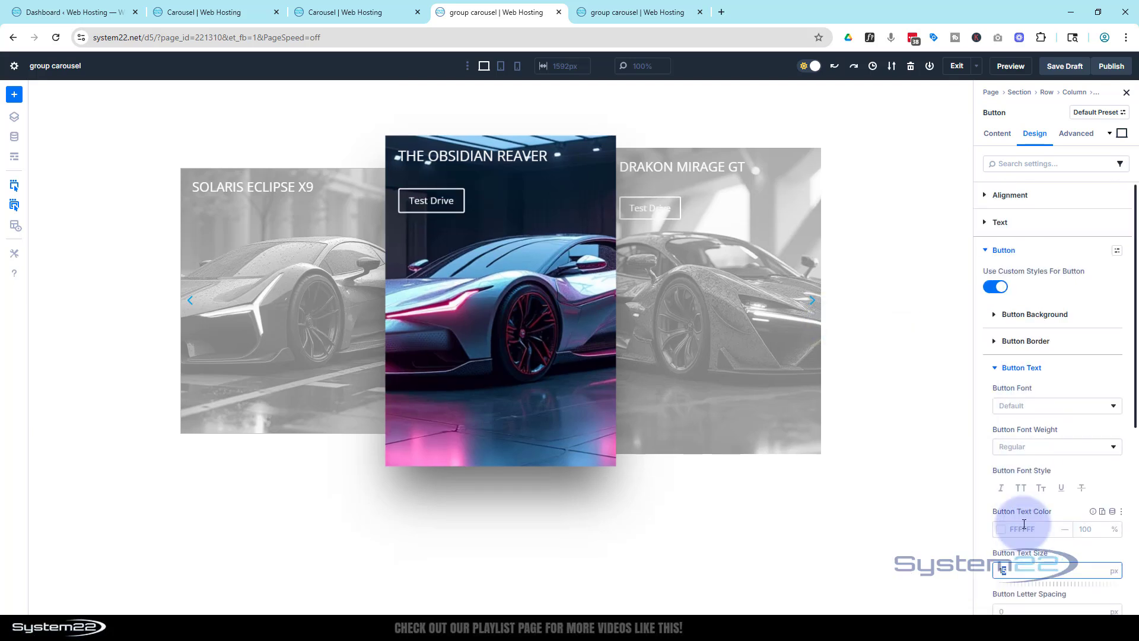
{"action": "type", "text": "6"}
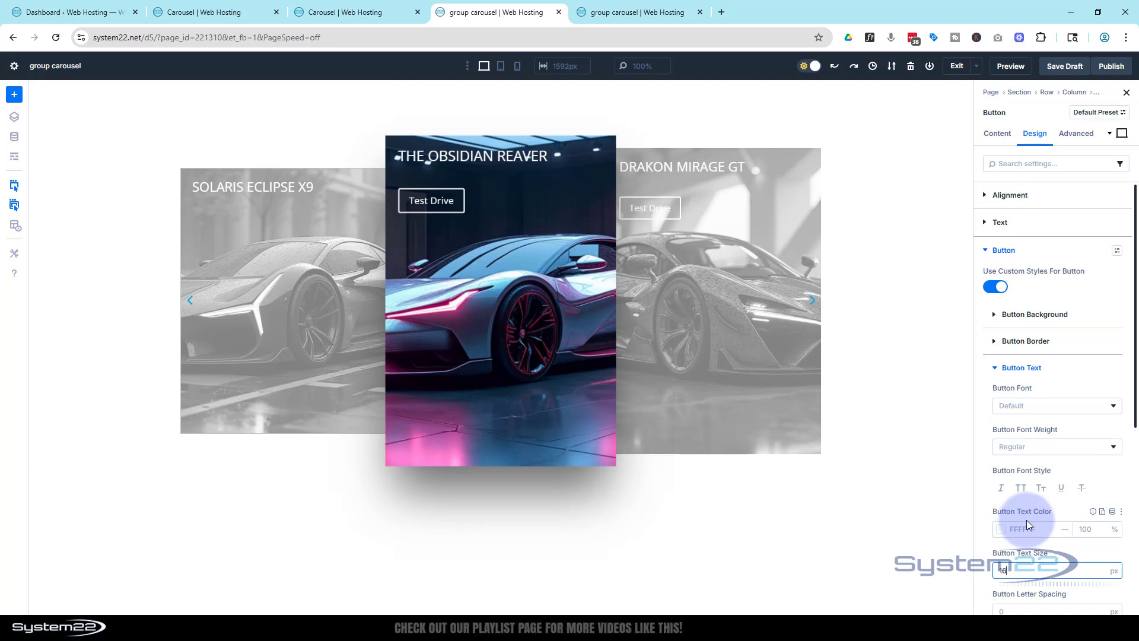
{"action": "left_click", "coordinate": [1021, 488]}
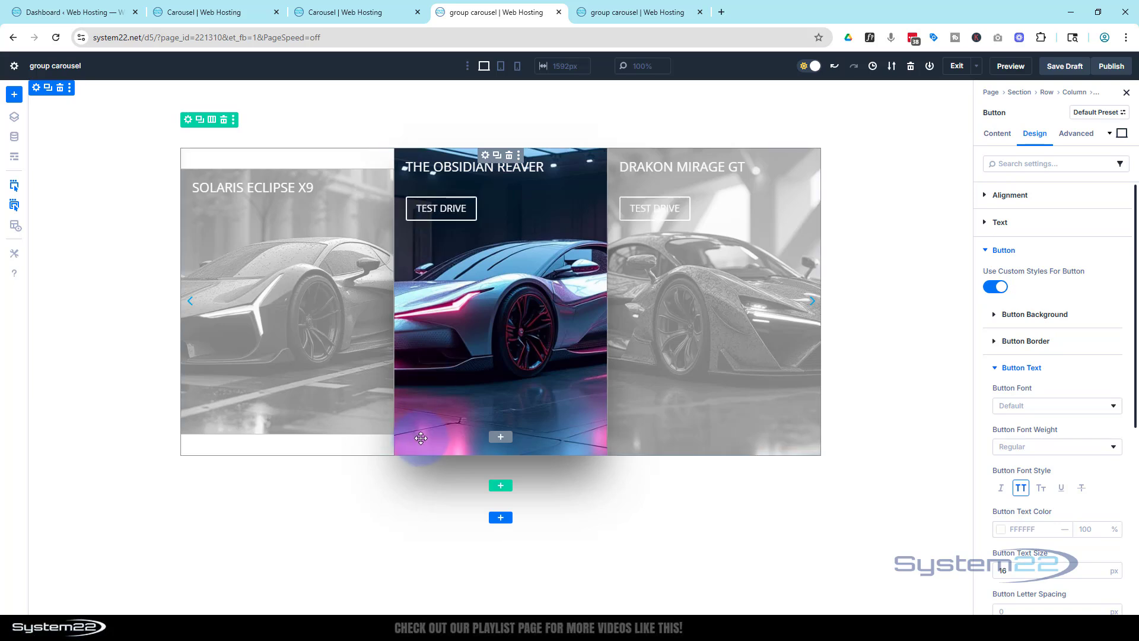
- Set the carousel slide group's Justify Content layout option to Space Between
{"action": "left_click", "coordinate": [486, 160]}
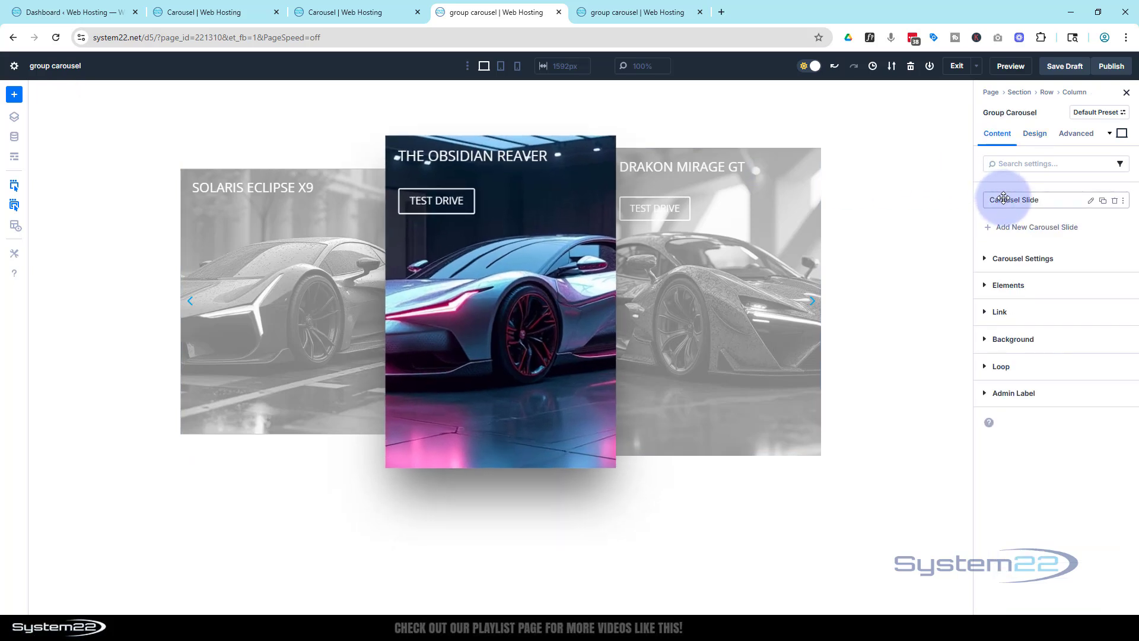
{"action": "left_click", "coordinate": [1091, 200]}
{"action": "left_click", "coordinate": [1032, 135]}
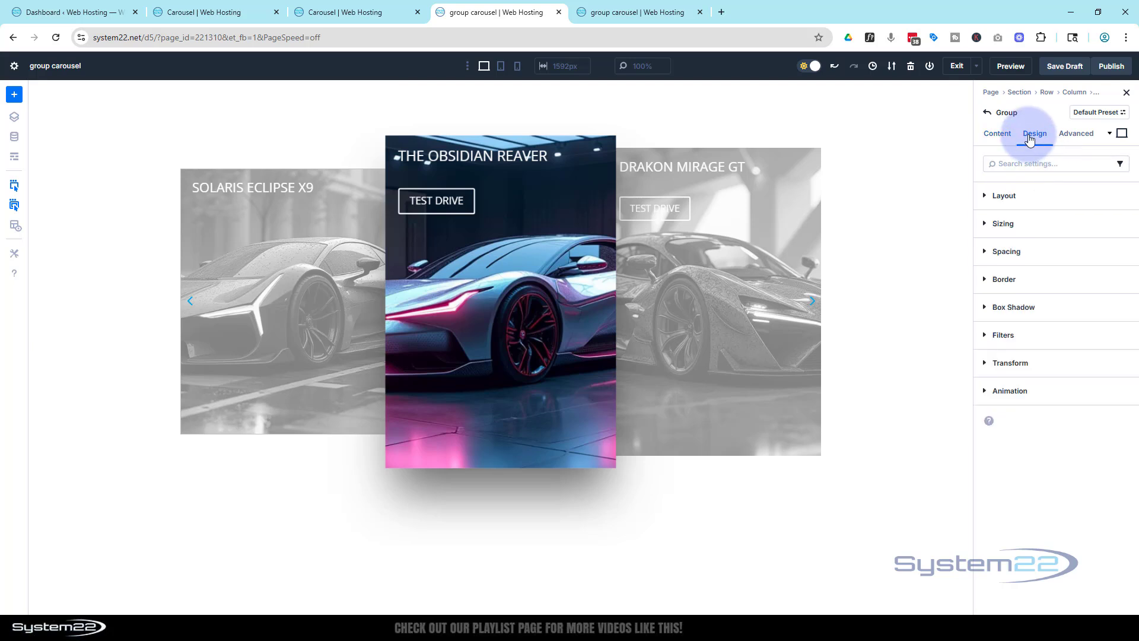
{"action": "left_click", "coordinate": [1029, 198]}
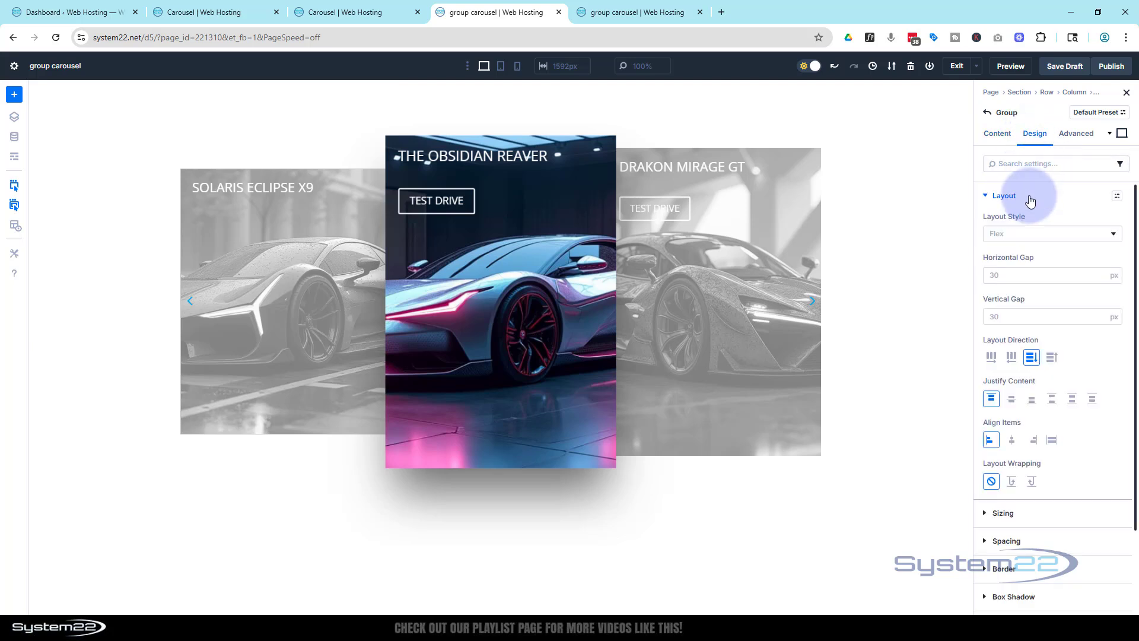
{"action": "left_click", "coordinate": [1052, 399]}
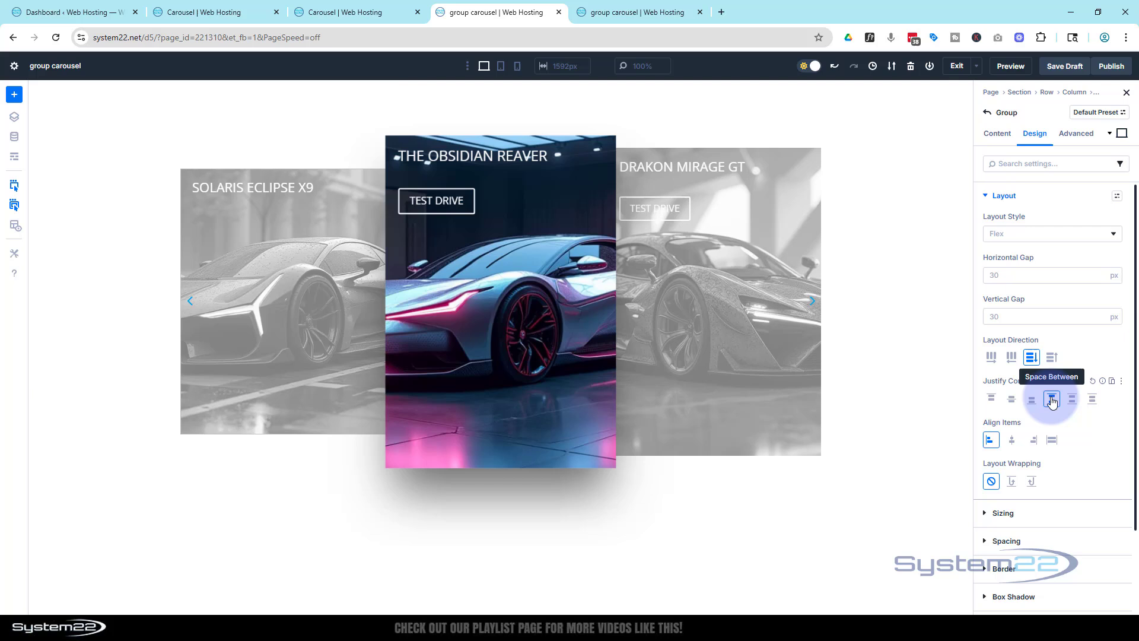
- Try centre and end alignment for the slide group's items, and restore the start alignment
{"action": "left_click", "coordinate": [1012, 440]}
{"action": "left_click", "coordinate": [1032, 441]}
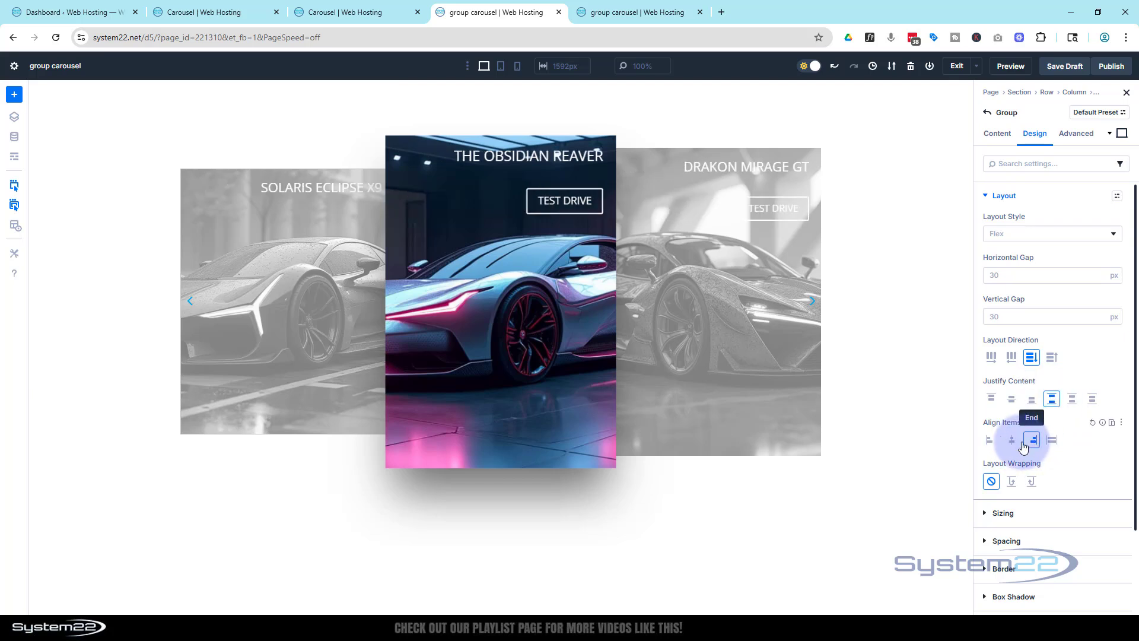
{"action": "left_click", "coordinate": [991, 441]}
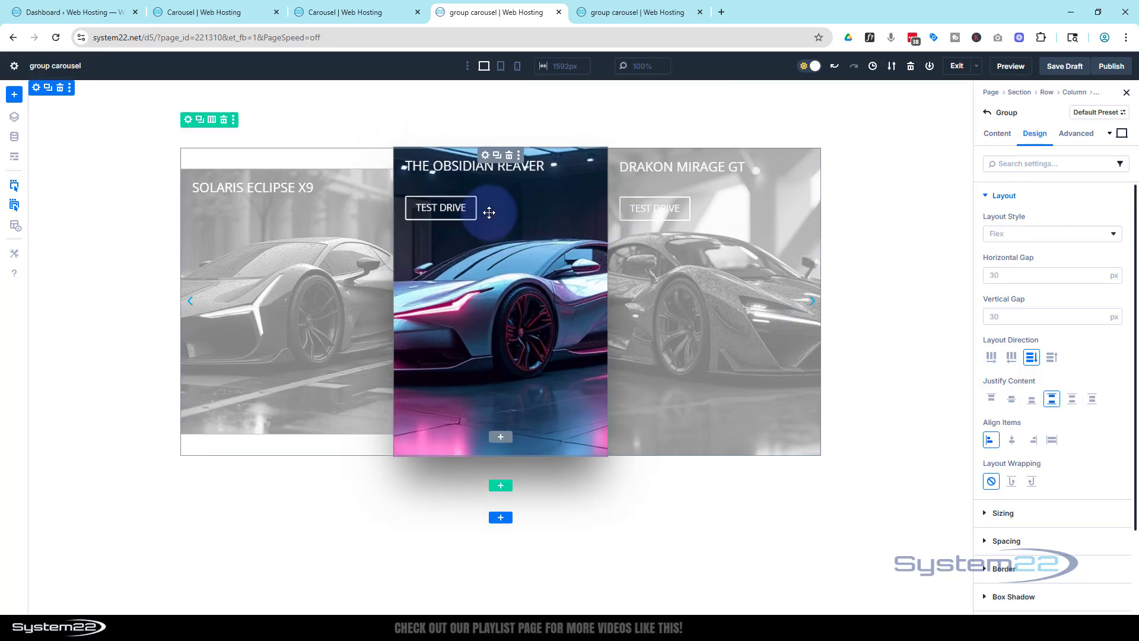
- Give the Test Drive button an Absolute position with its offset origin at the slide's bottom-left corner
{"action": "left_click", "coordinate": [417, 207]}
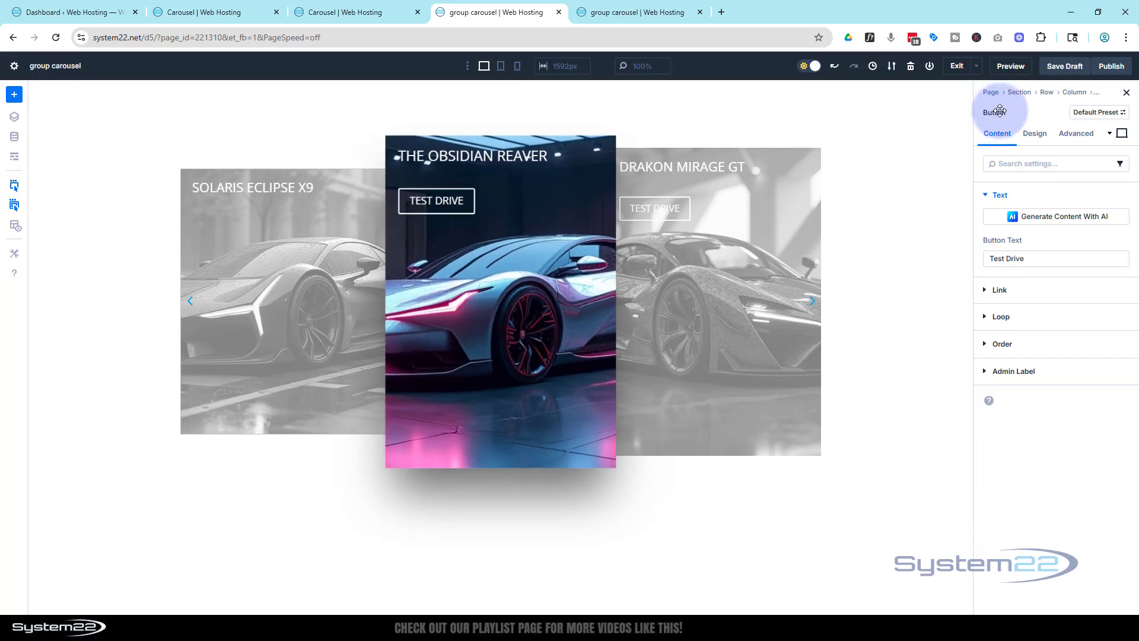
{"action": "left_click", "coordinate": [1084, 134]}
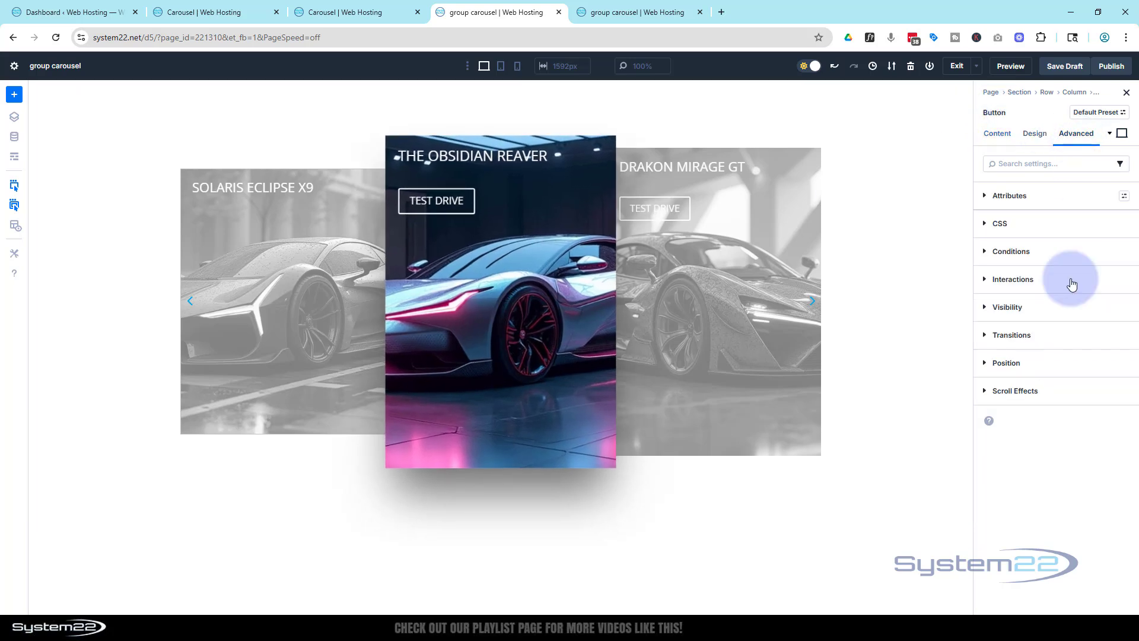
{"action": "left_click", "coordinate": [1061, 364]}
{"action": "left_click", "coordinate": [1051, 403]}
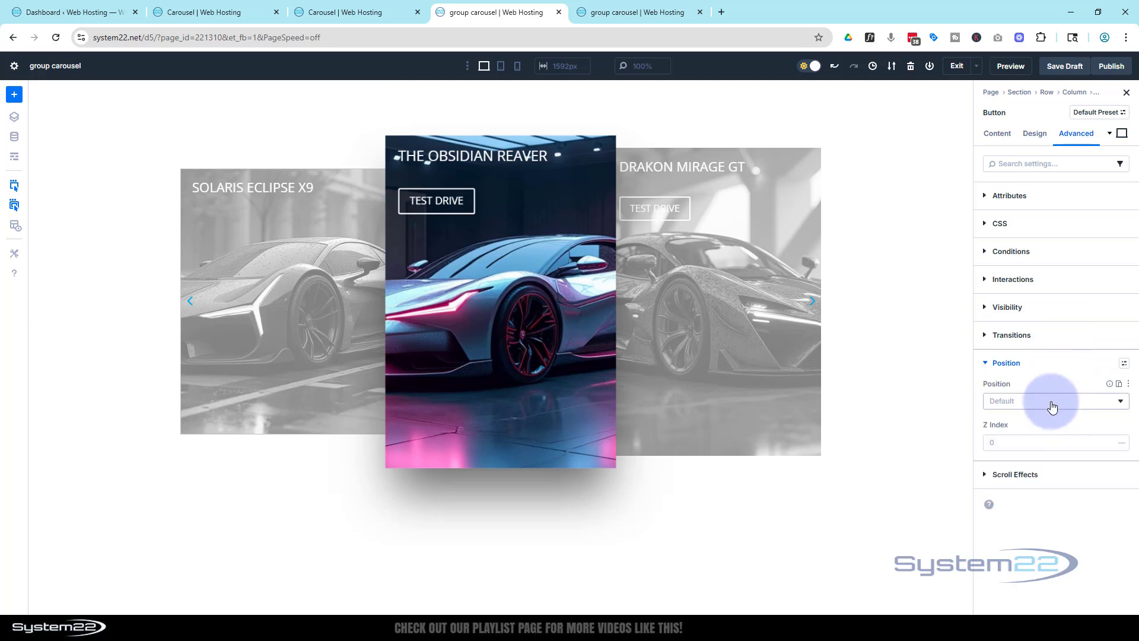
{"action": "left_click", "coordinate": [1045, 447]}
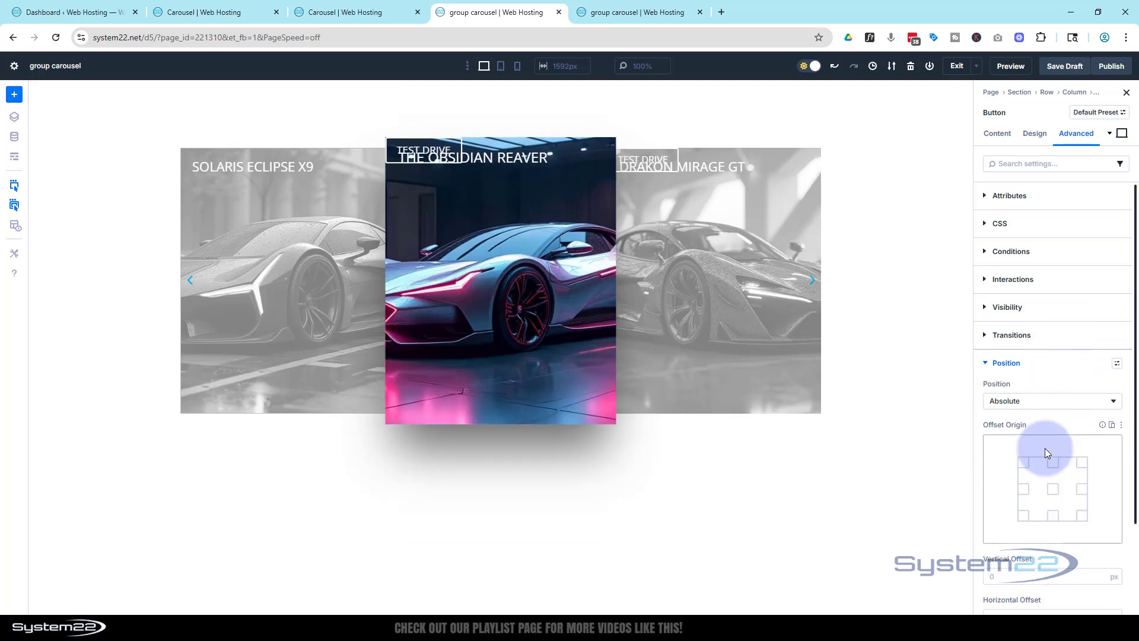
{"action": "left_click", "coordinate": [1024, 517]}
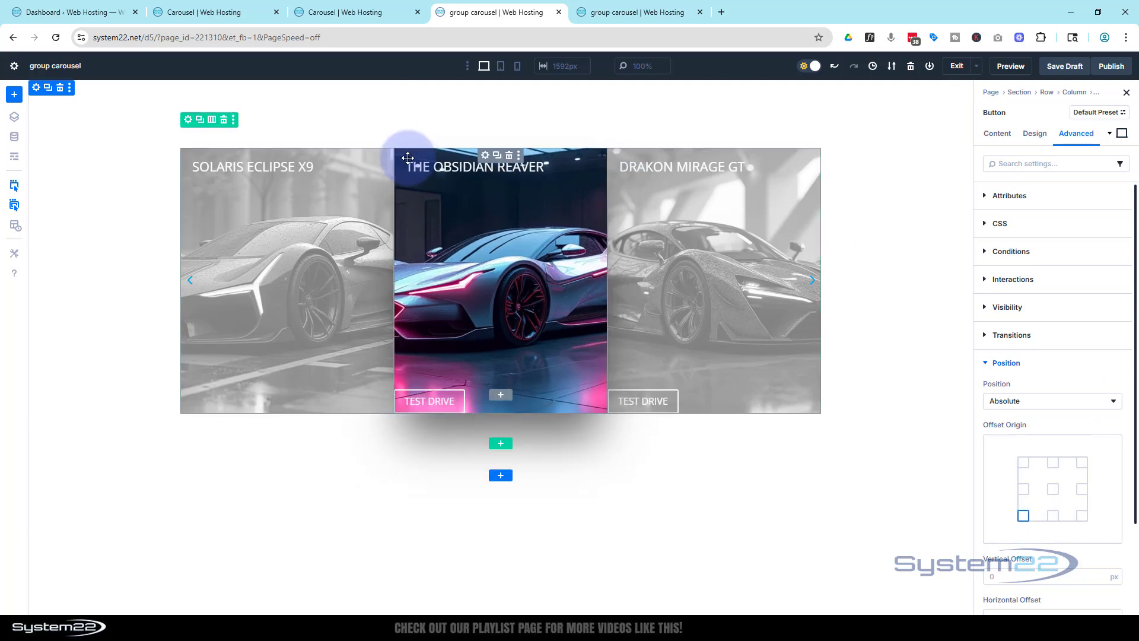
- Set the button's vertical and horizontal offsets to 20 px each
{"action": "scroll", "coordinate": [993, 461], "scroll_direction": "down", "scroll_amount": 2}
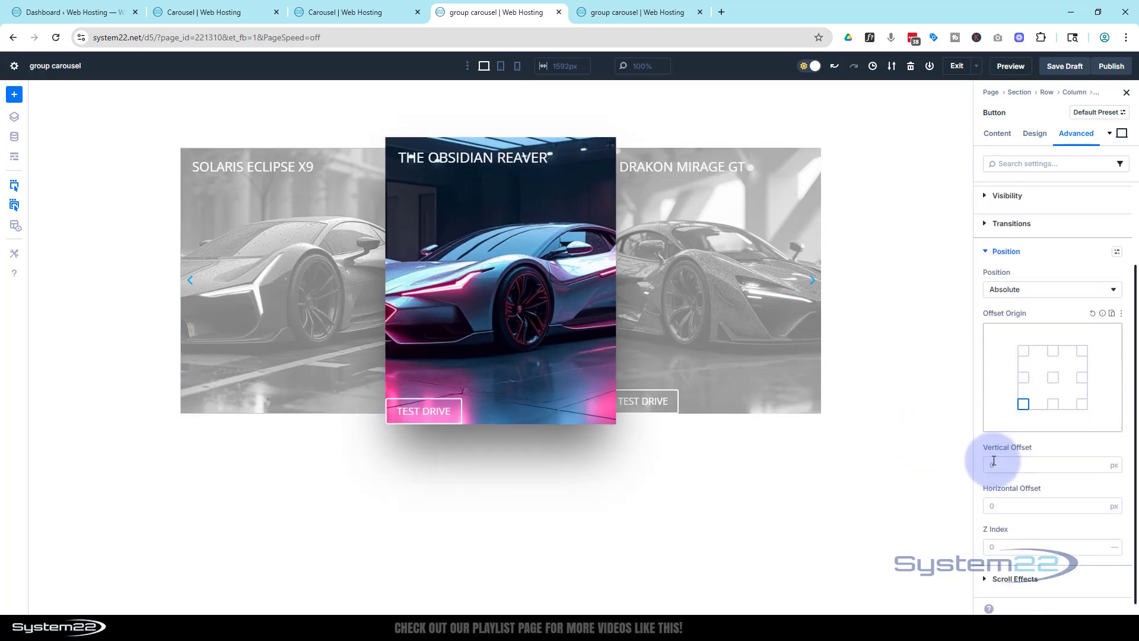
{"action": "left_click", "coordinate": [991, 463]}
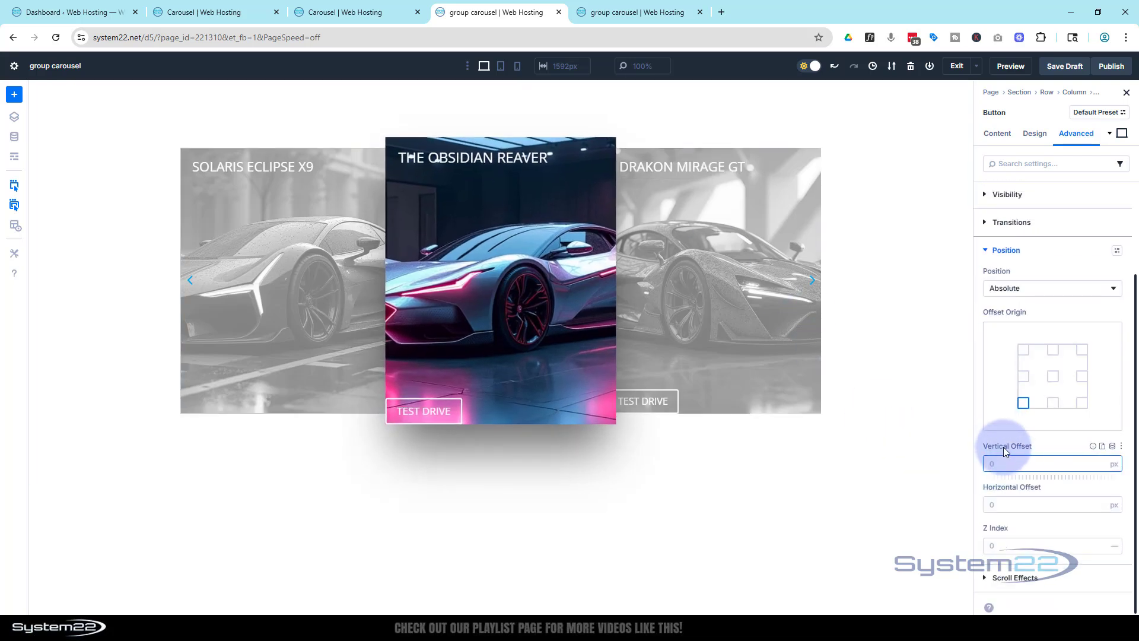
{"action": "type", "text": "20"}
{"action": "left_click", "coordinate": [986, 504]}
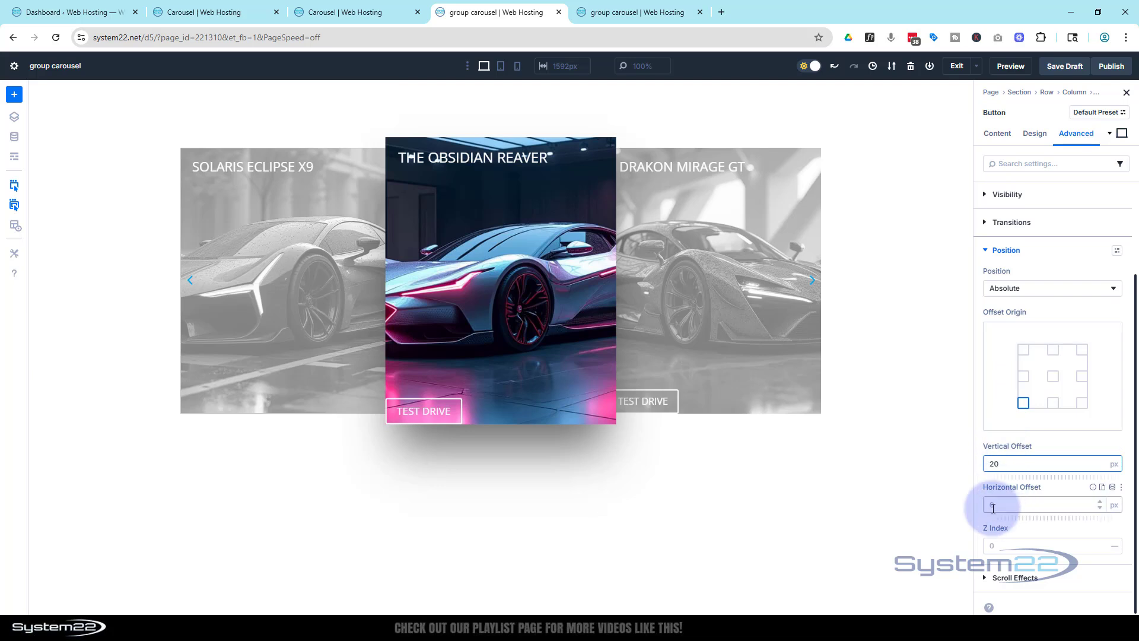
{"action": "type", "text": "20"}
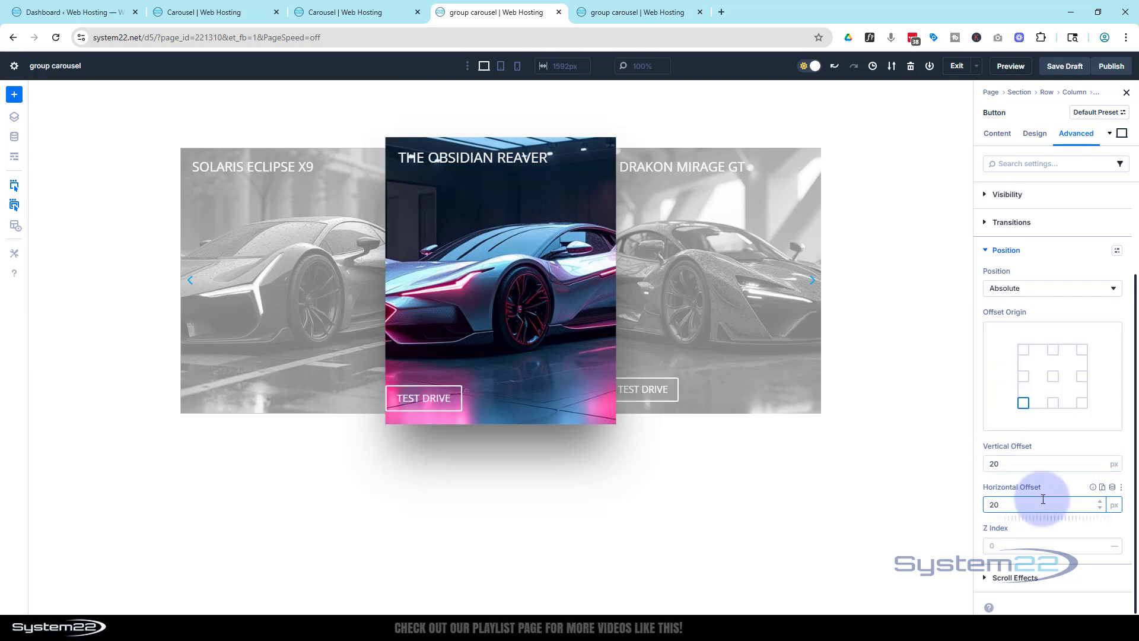
{"action": "left_click", "coordinate": [1055, 488]}
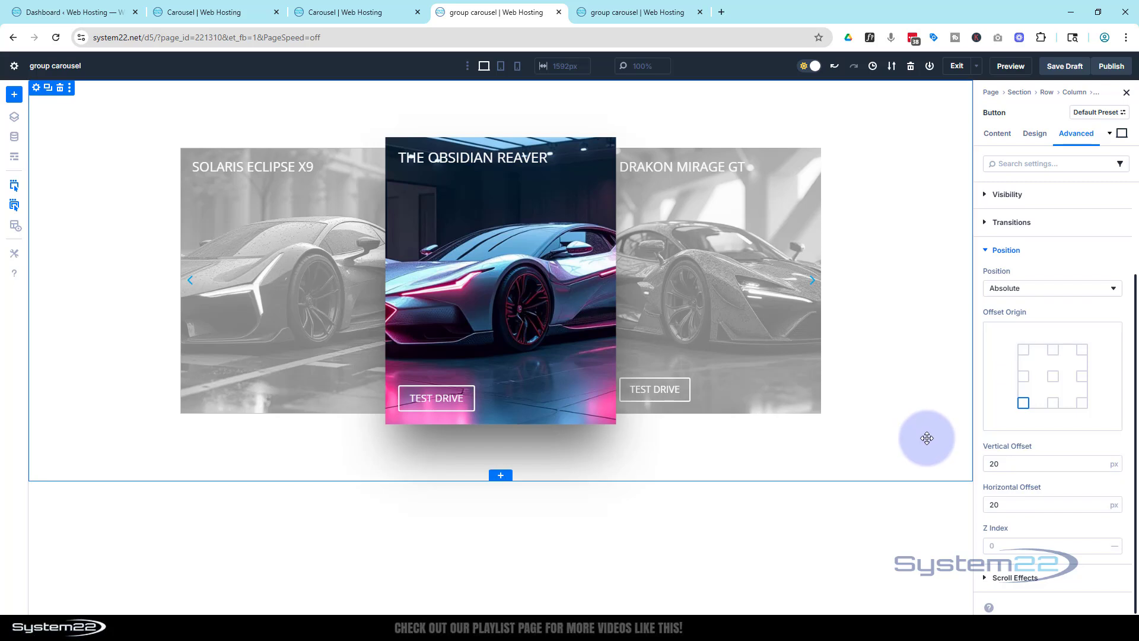
- Try the bottom-right and bottom-centre offset origins for the button, and restore the bottom-left origin
{"action": "left_click", "coordinate": [1081, 404]}
{"action": "left_click", "coordinate": [1052, 403]}
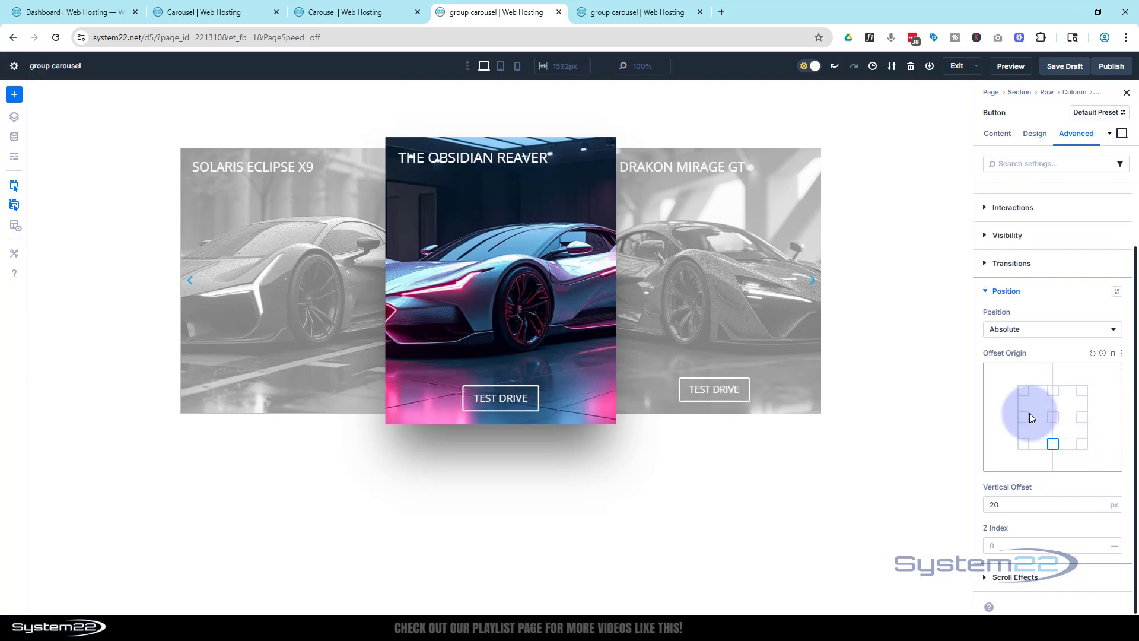
{"action": "left_click", "coordinate": [1024, 444]}
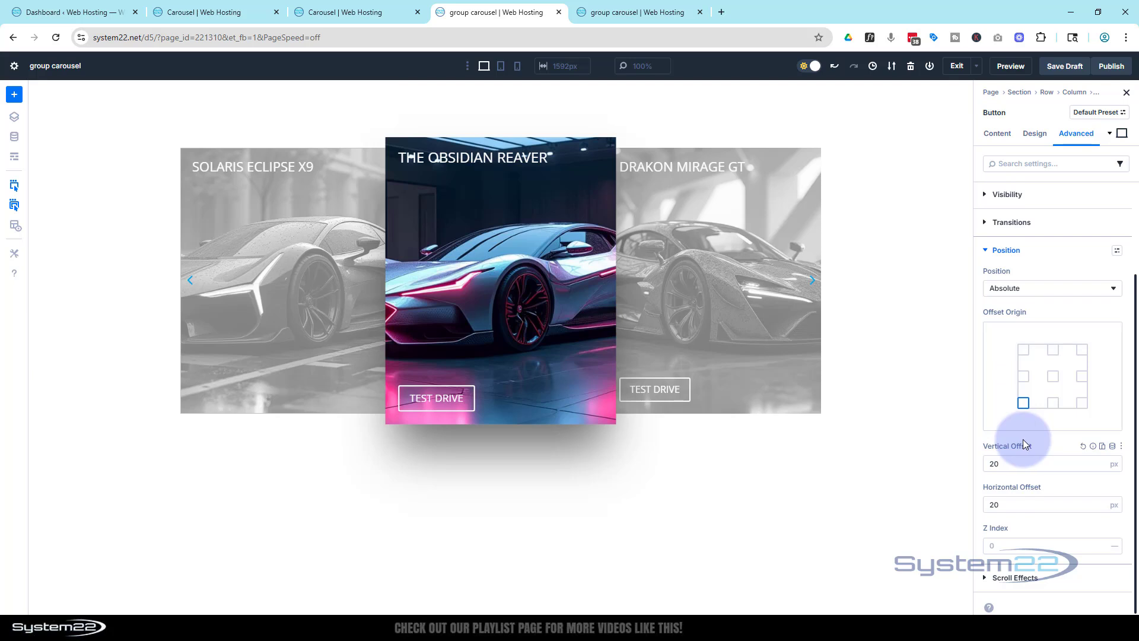
- Save the draft and test the Drakon Mirage GT slide's Test Drive link in a fresh page preview
{"action": "left_click", "coordinate": [1064, 66]}
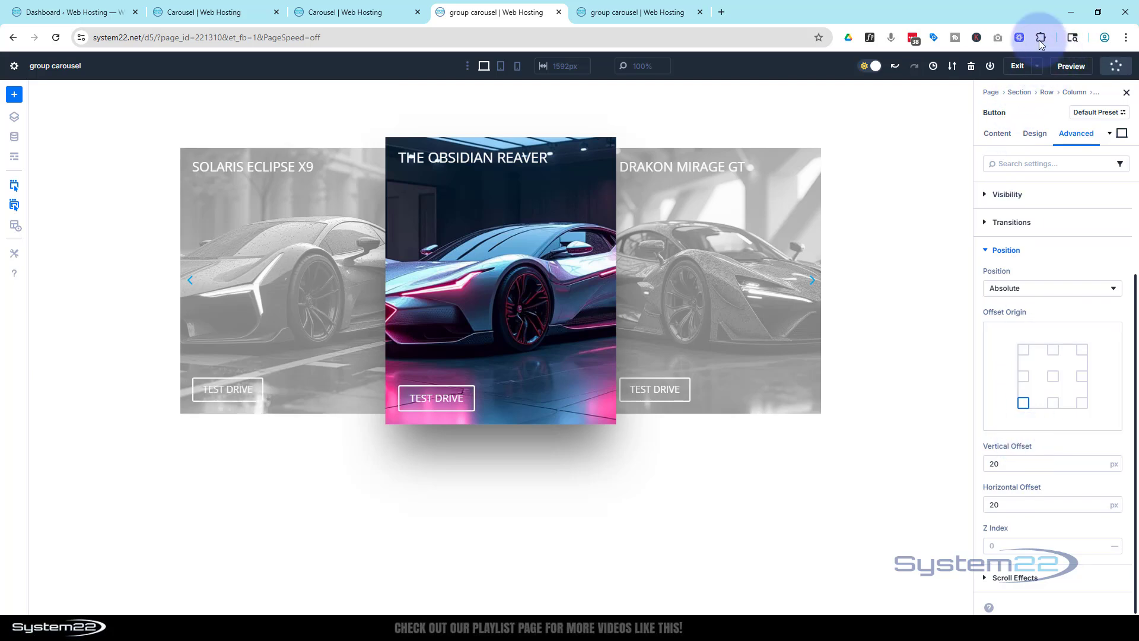
{"action": "left_click", "coordinate": [701, 13]}
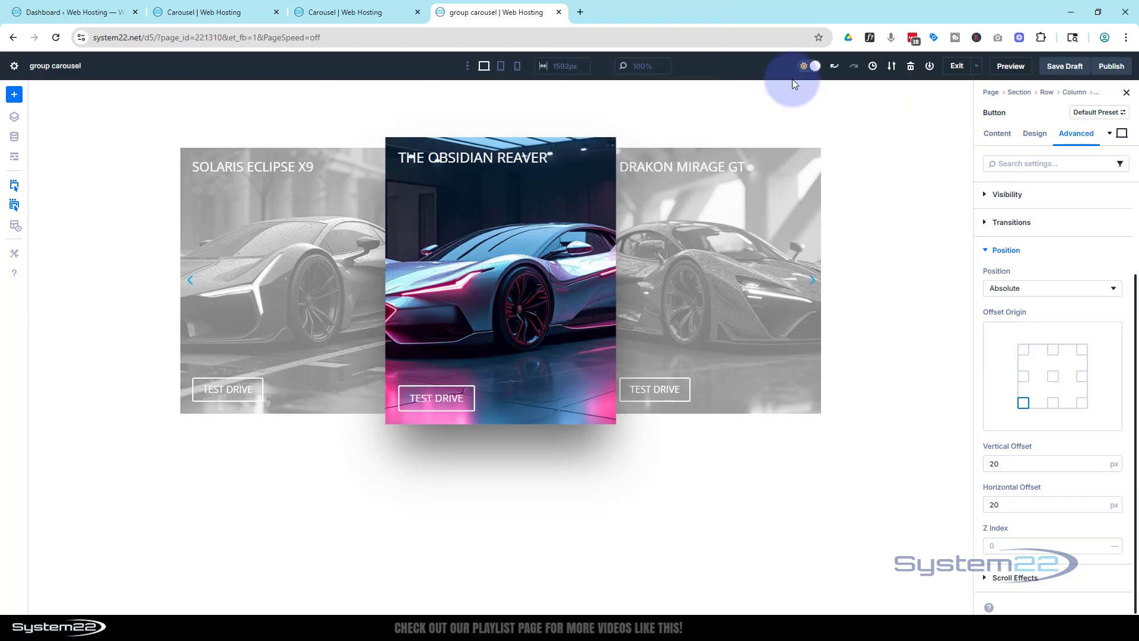
{"action": "left_click", "coordinate": [1030, 66]}
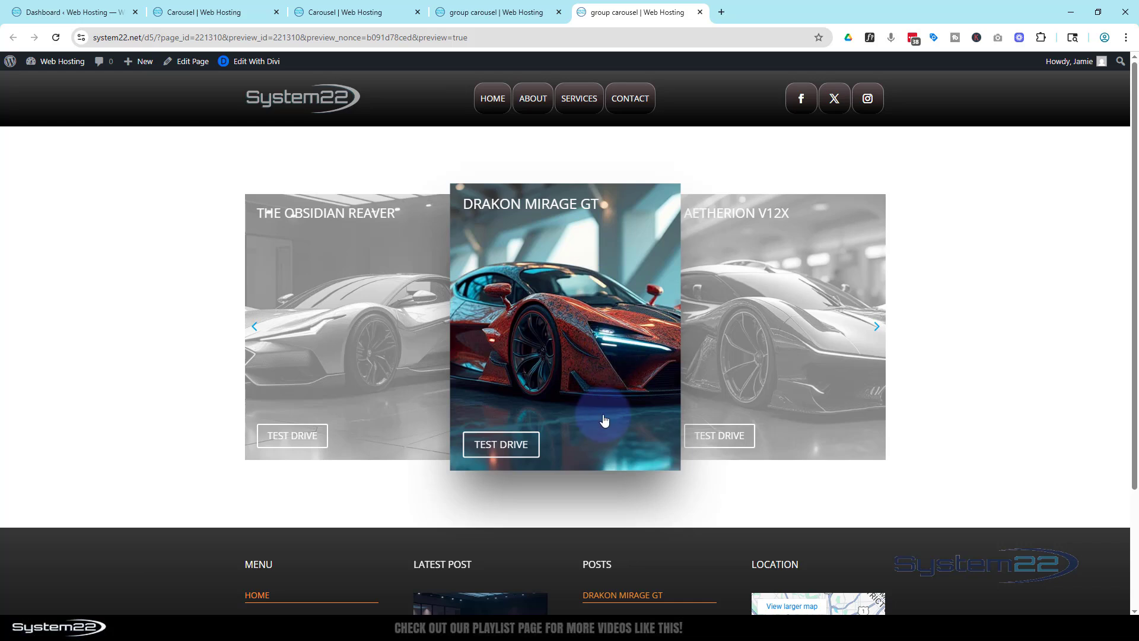
{"action": "left_click", "coordinate": [507, 449]}
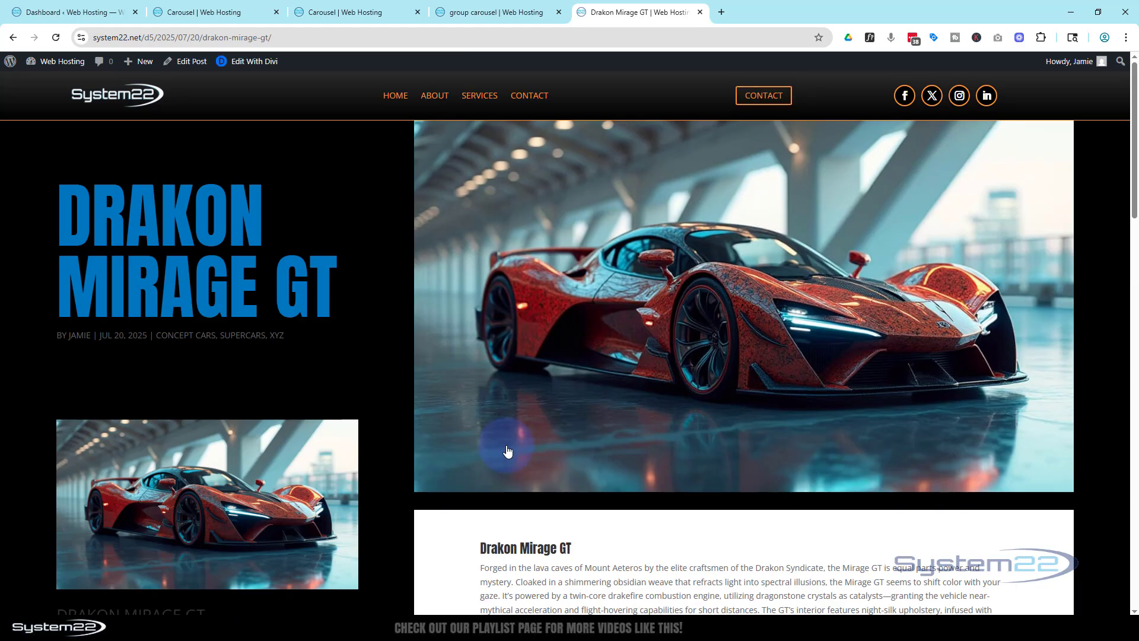
{"action": "left_click", "coordinate": [14, 38]}
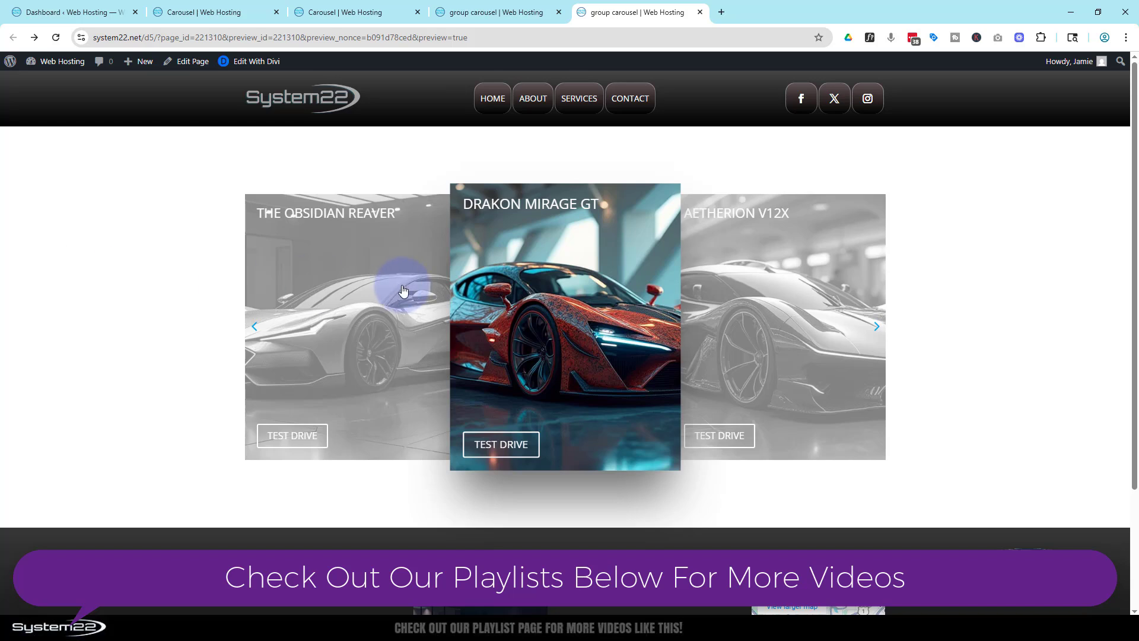
- In the page builder, replace the existing carousel row with a new single-column row containing a Group Carousel module
{"action": "left_click", "coordinate": [487, 18]}
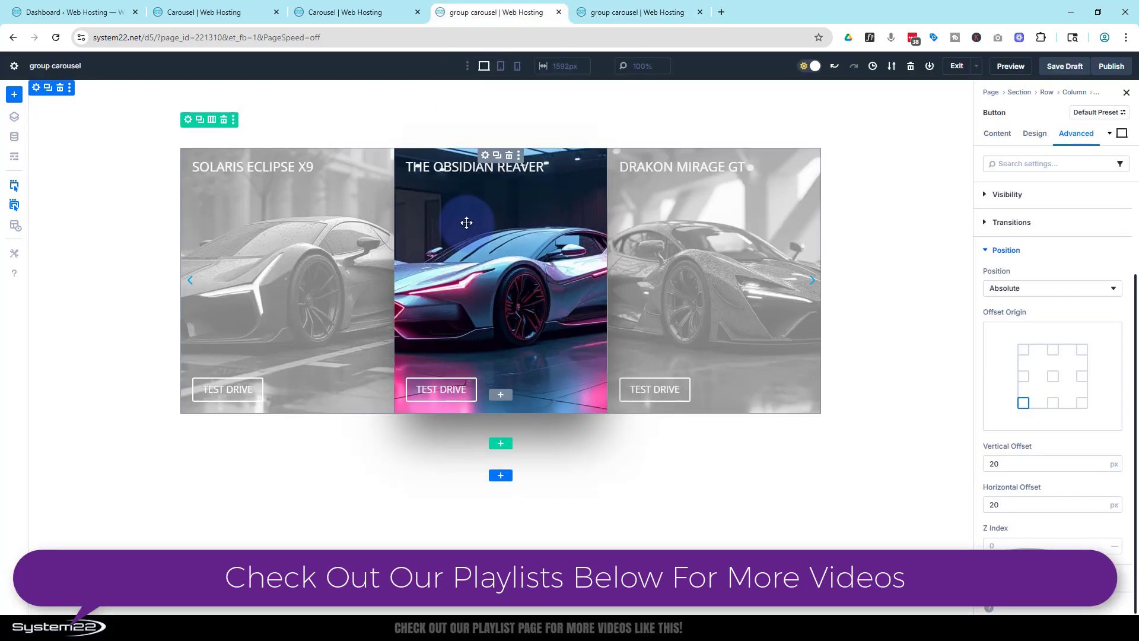
{"action": "left_click", "coordinate": [224, 119]}
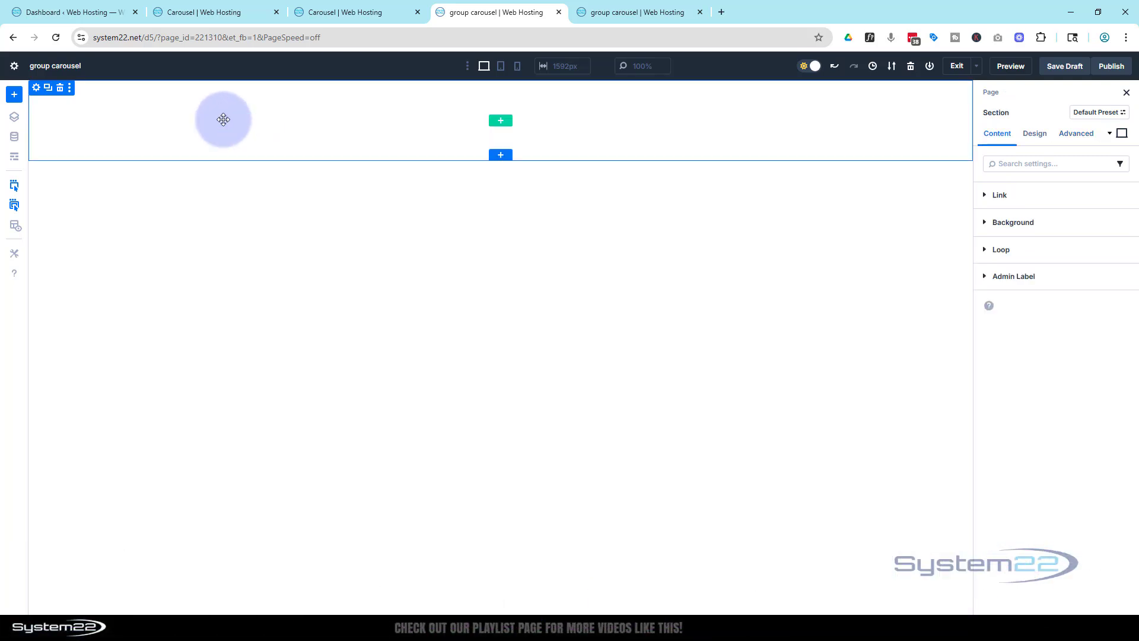
{"action": "left_click", "coordinate": [501, 121]}
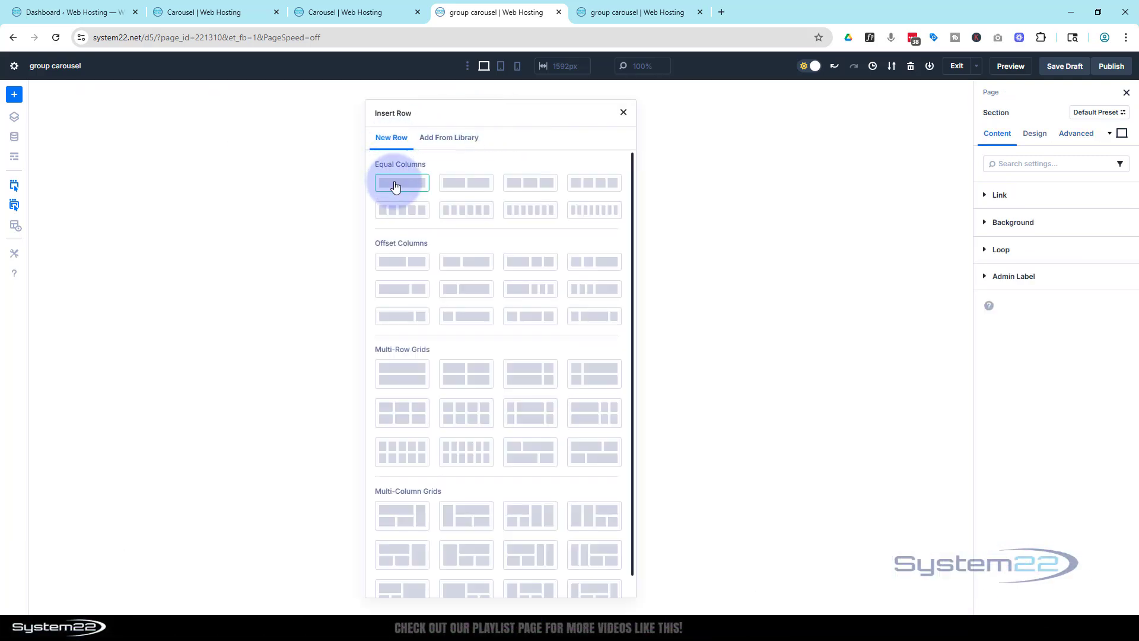
{"action": "left_click", "coordinate": [396, 186]}
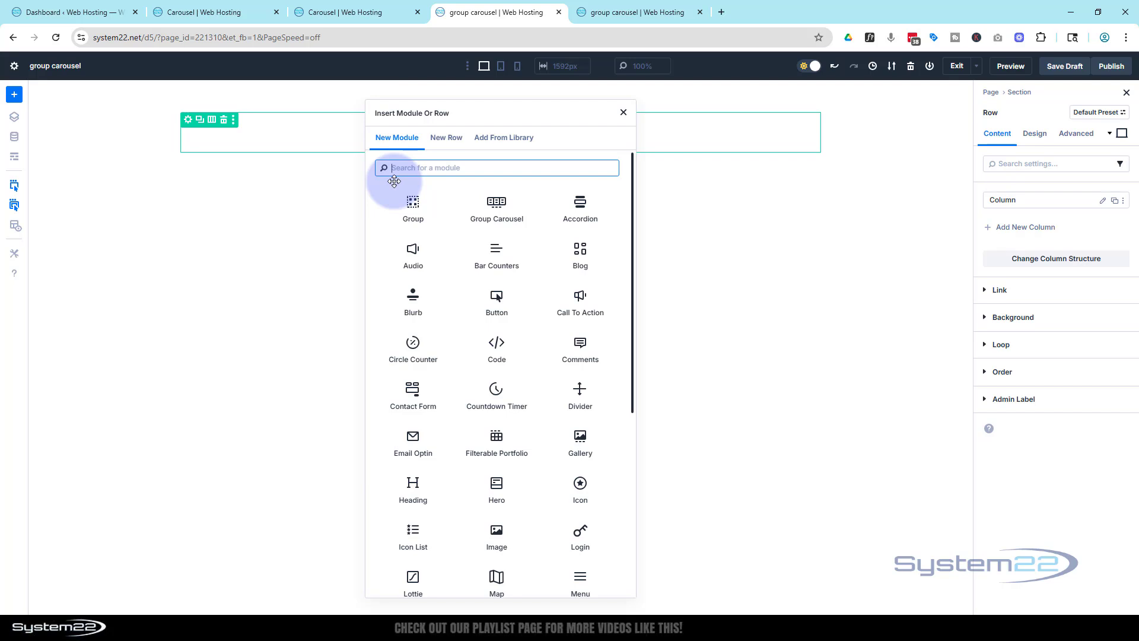
{"action": "left_click", "coordinate": [497, 203]}
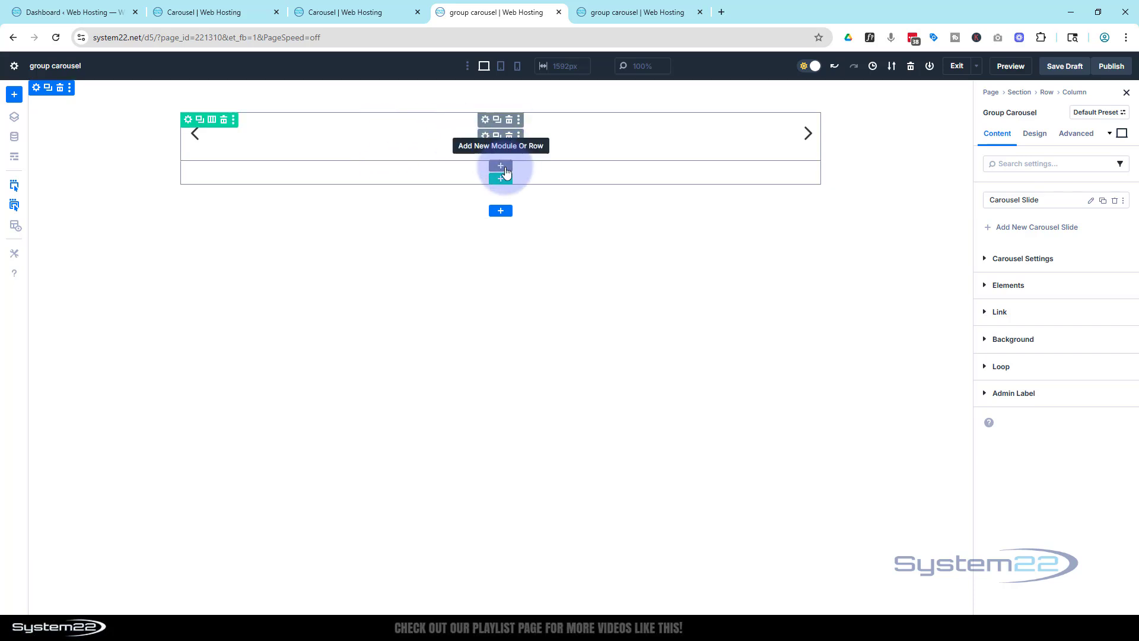
{"action": "left_click", "coordinate": [500, 169]}
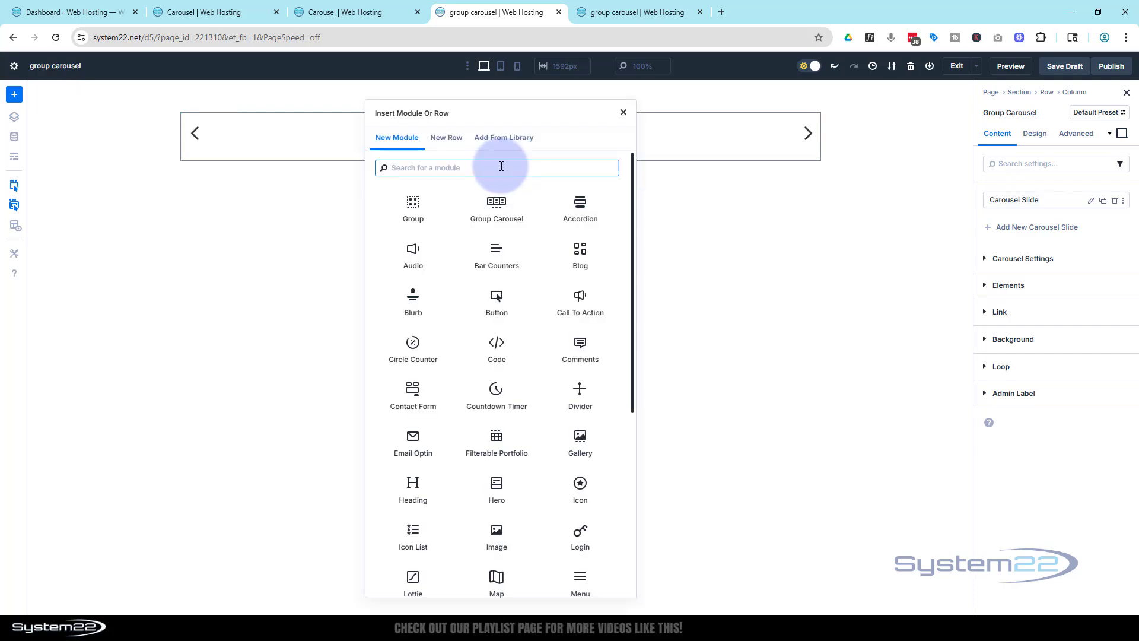
{"action": "left_click", "coordinate": [415, 306]}
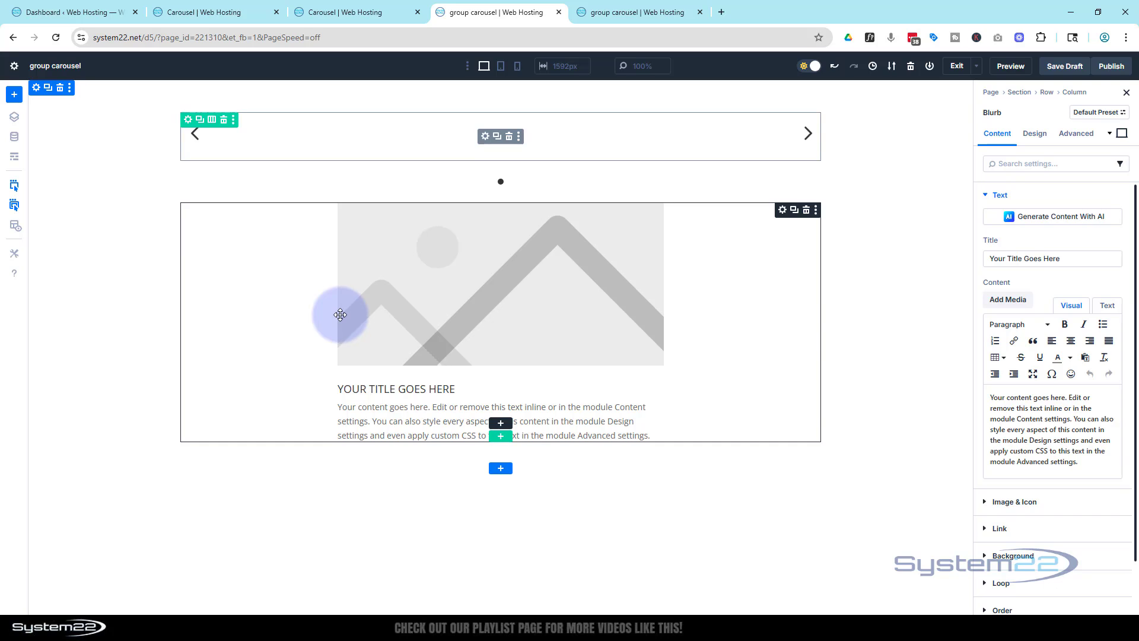
{"action": "left_click", "coordinate": [807, 210]}
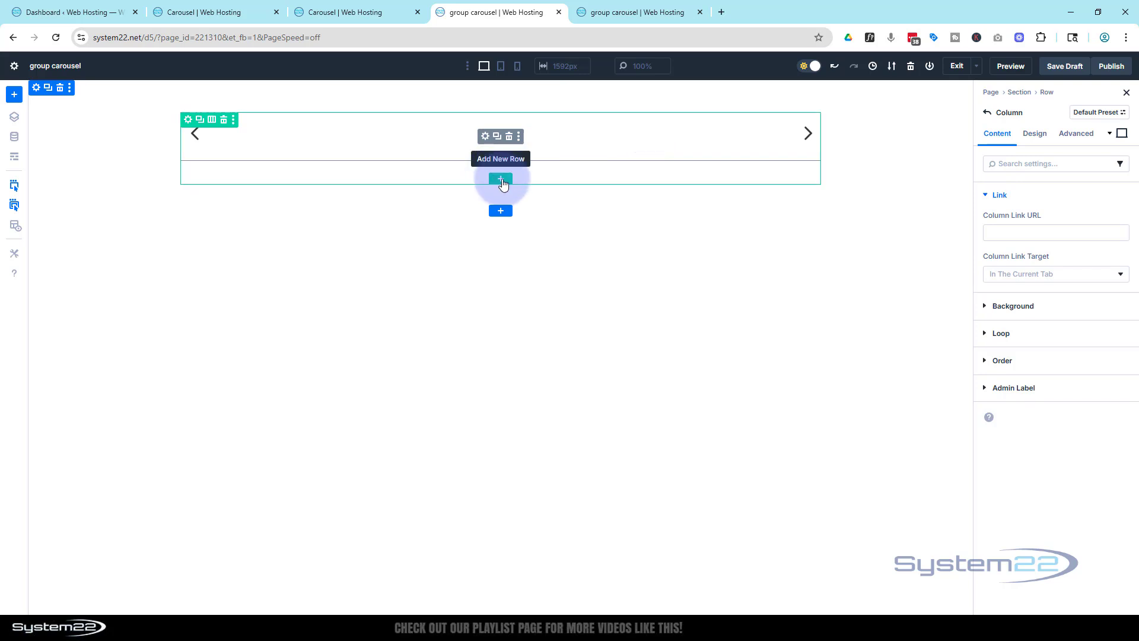
- Add a two-column row below the carousel and insert an Image module in its first column
{"action": "left_click", "coordinate": [501, 180]}
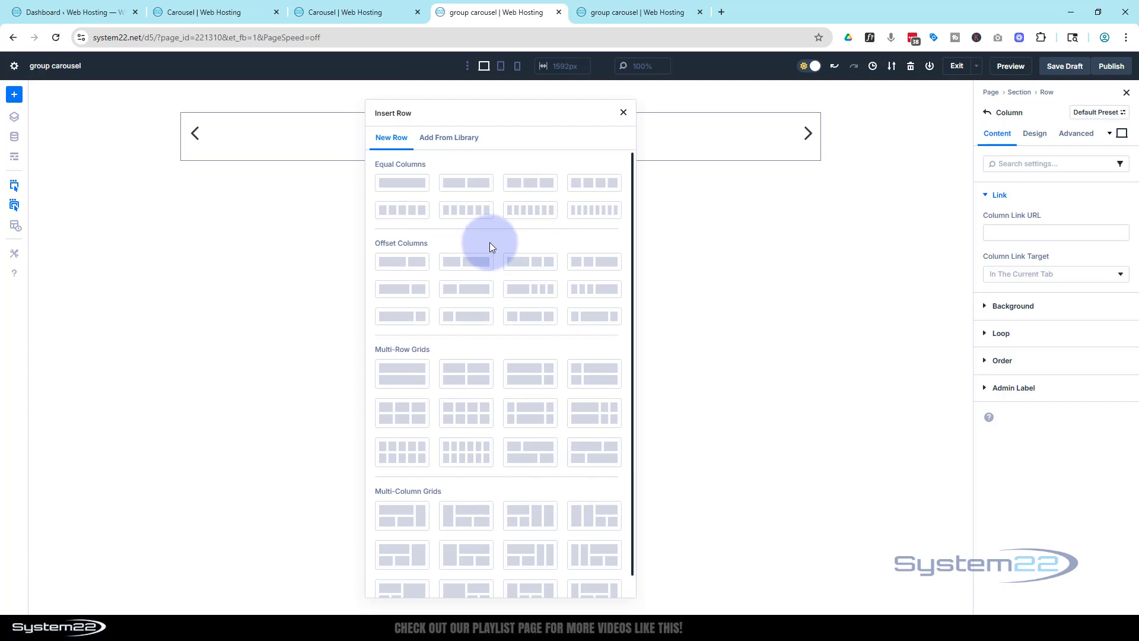
{"action": "left_click", "coordinate": [472, 188]}
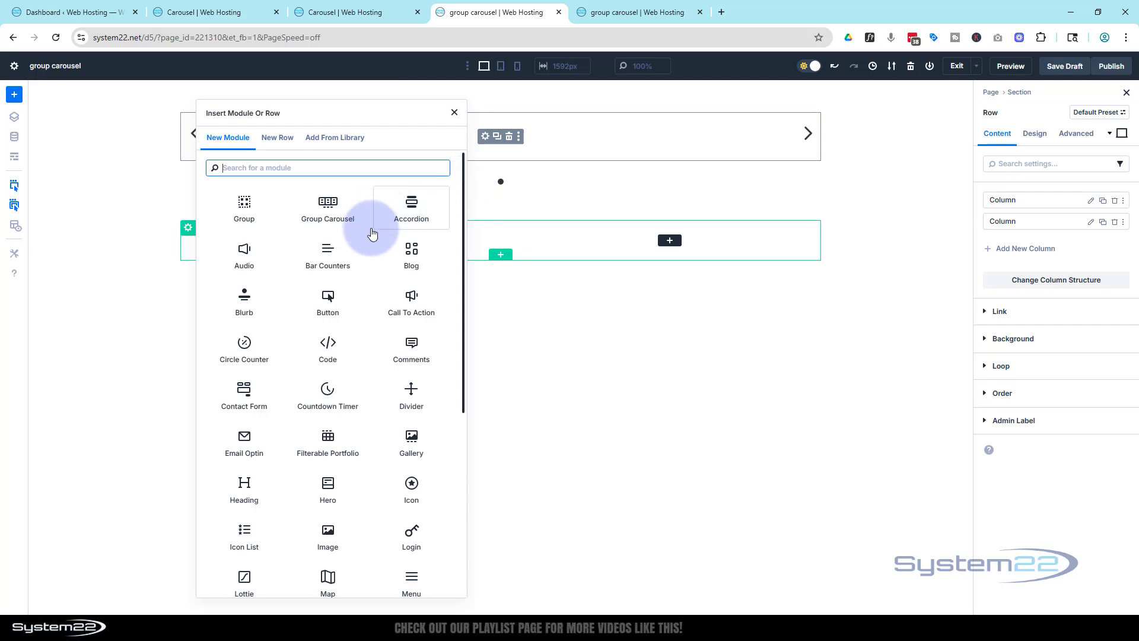
{"action": "scroll", "coordinate": [372, 232], "scroll_direction": "down", "scroll_amount": 5}
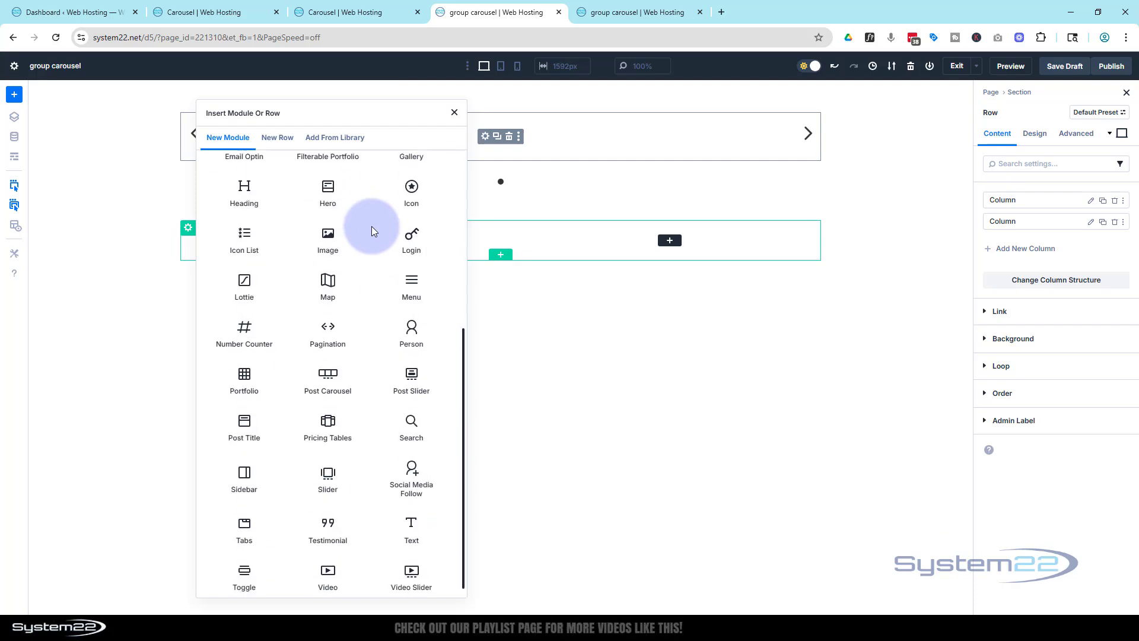
{"action": "left_click", "coordinate": [327, 235]}
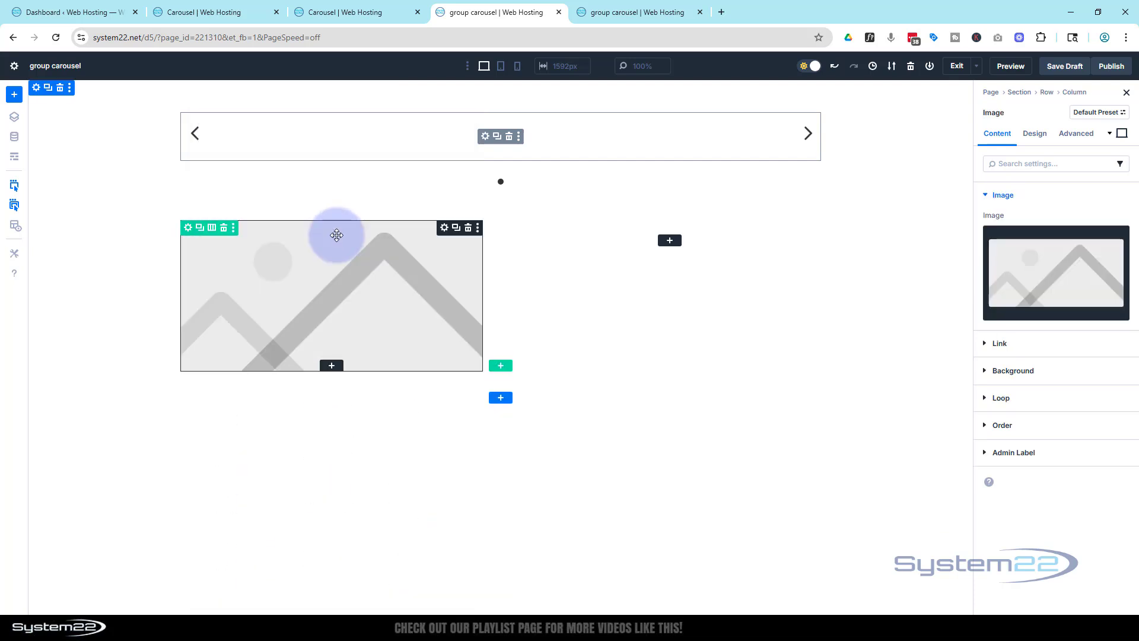
- Add a Call To Action module below the image and set its button link URL to #
{"action": "left_click", "coordinate": [331, 365]}
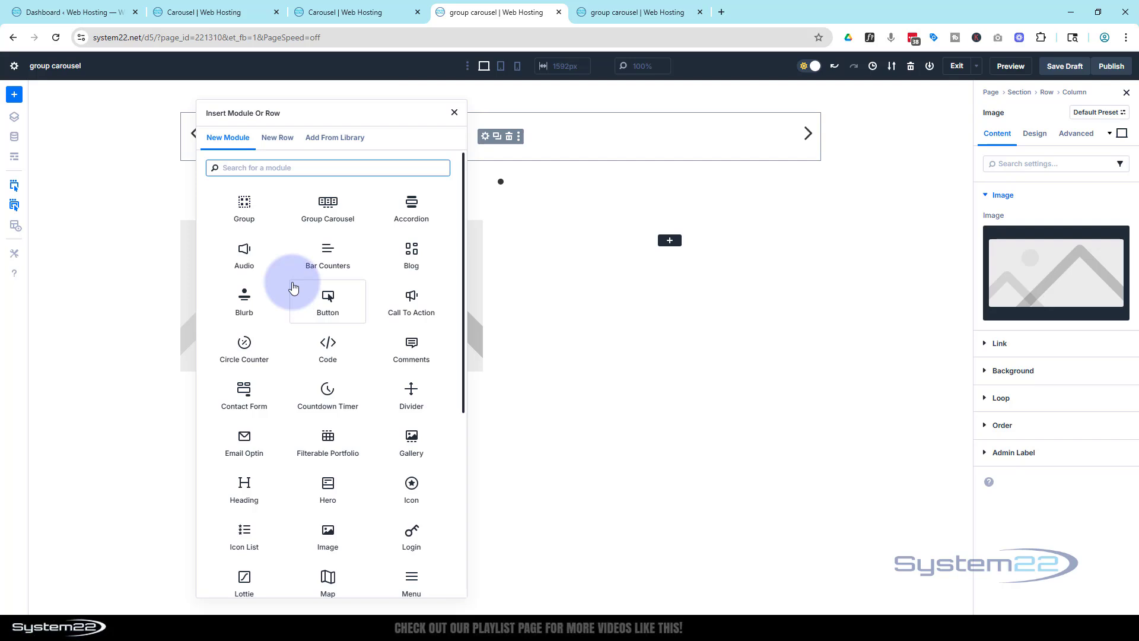
{"action": "left_click", "coordinate": [412, 300]}
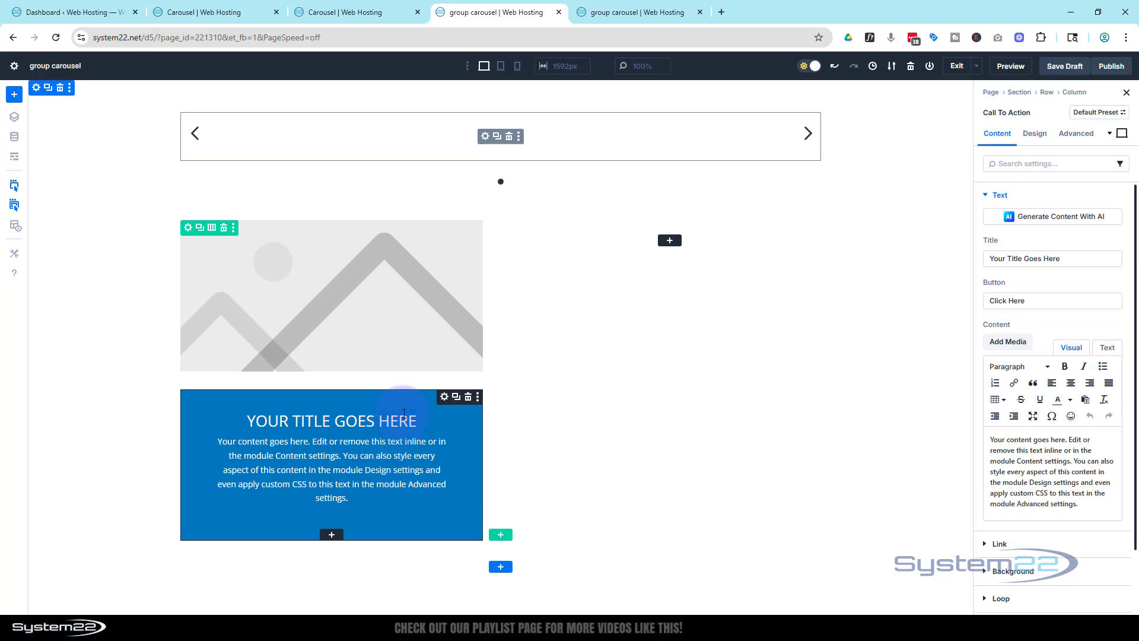
{"action": "left_click", "coordinate": [988, 543]}
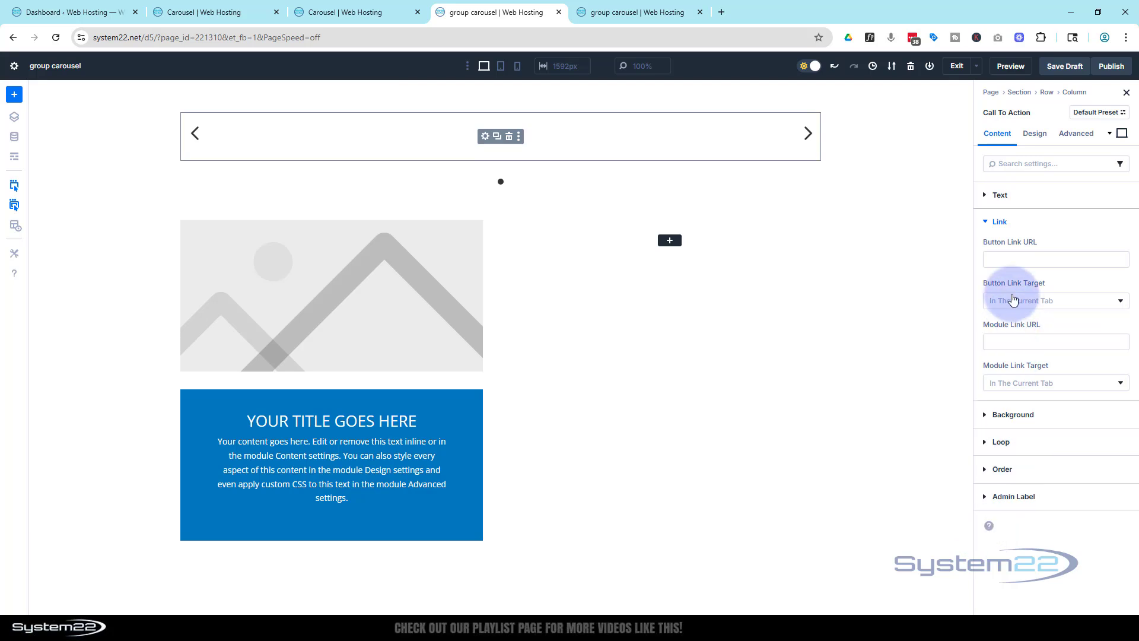
{"action": "left_click", "coordinate": [997, 255]}
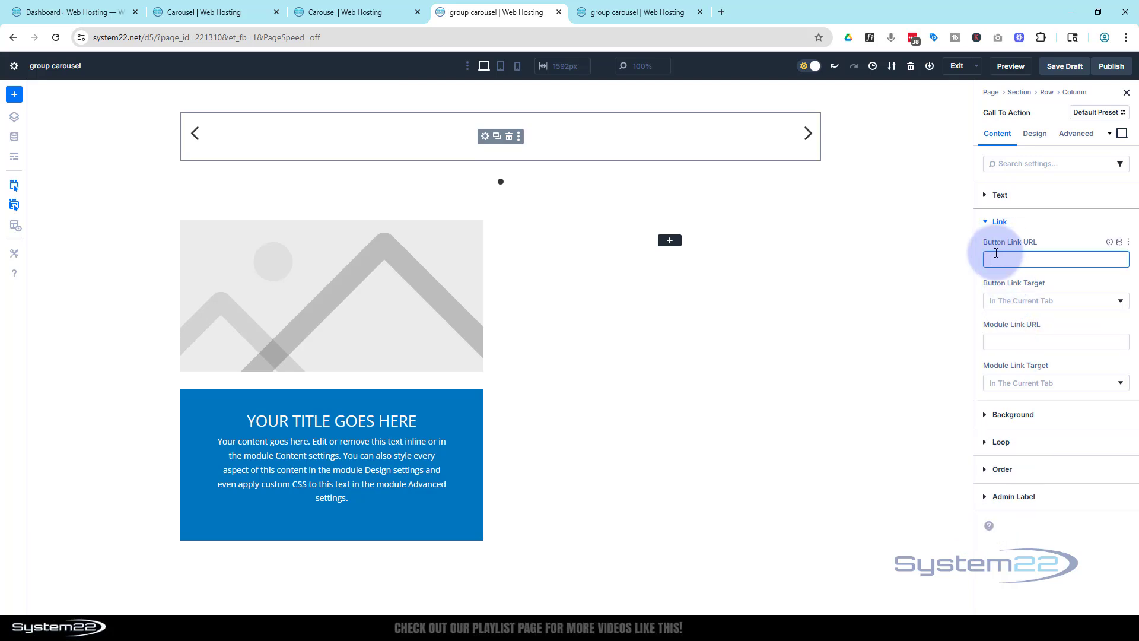
{"action": "type", "text": "#"}
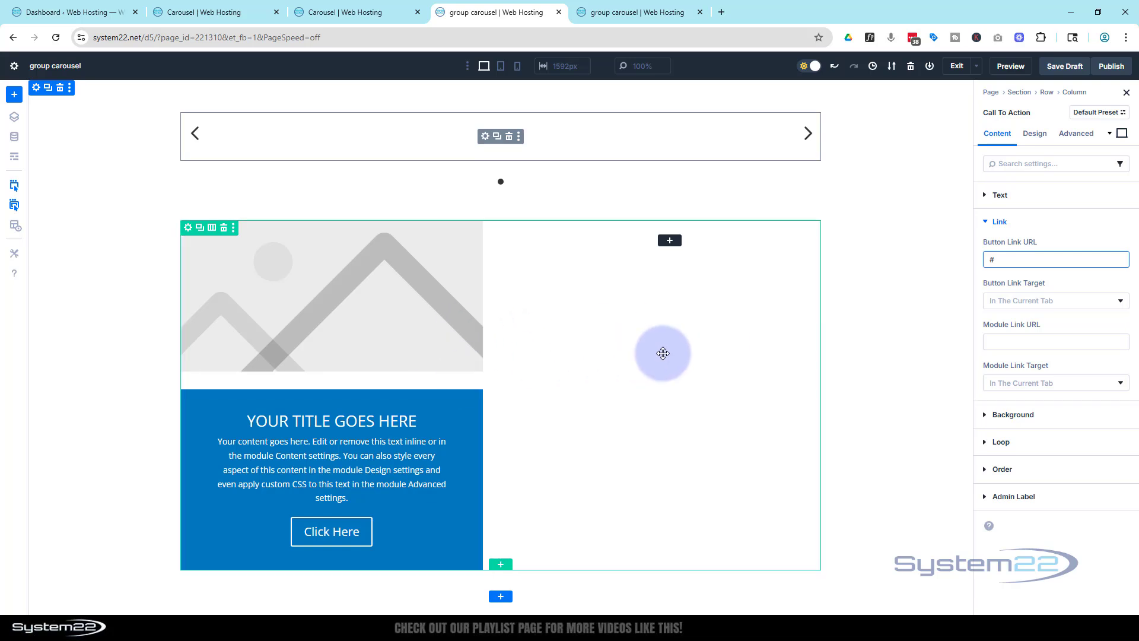
- Insert a Button module in the row's empty second column and set its text to "Test Drive!"
{"action": "left_click", "coordinate": [669, 241]}
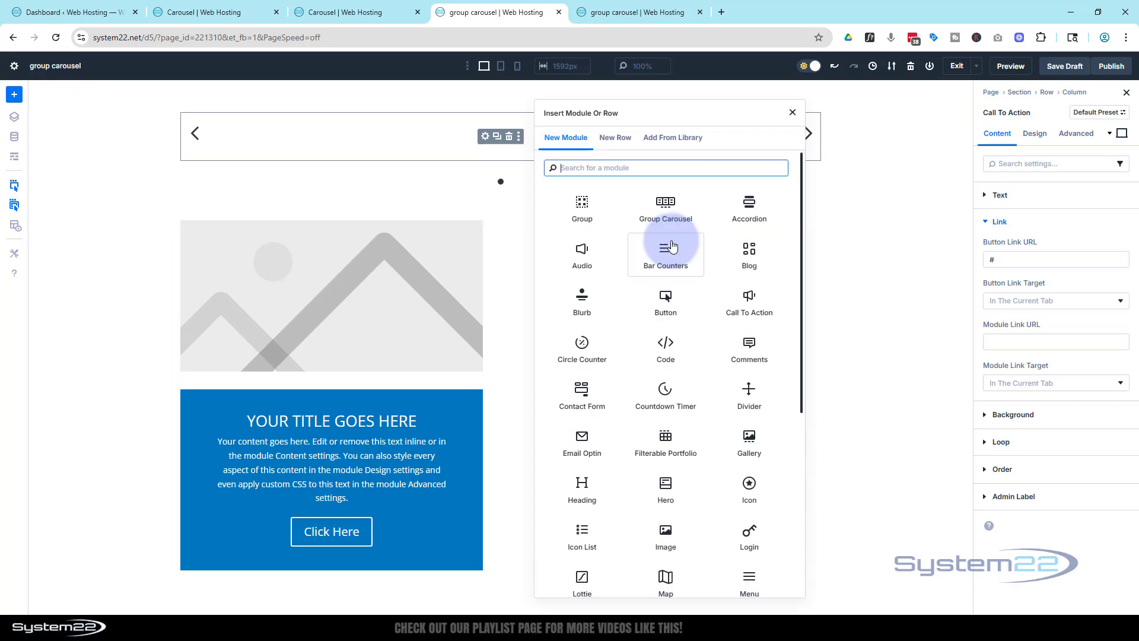
{"action": "left_click", "coordinate": [663, 300]}
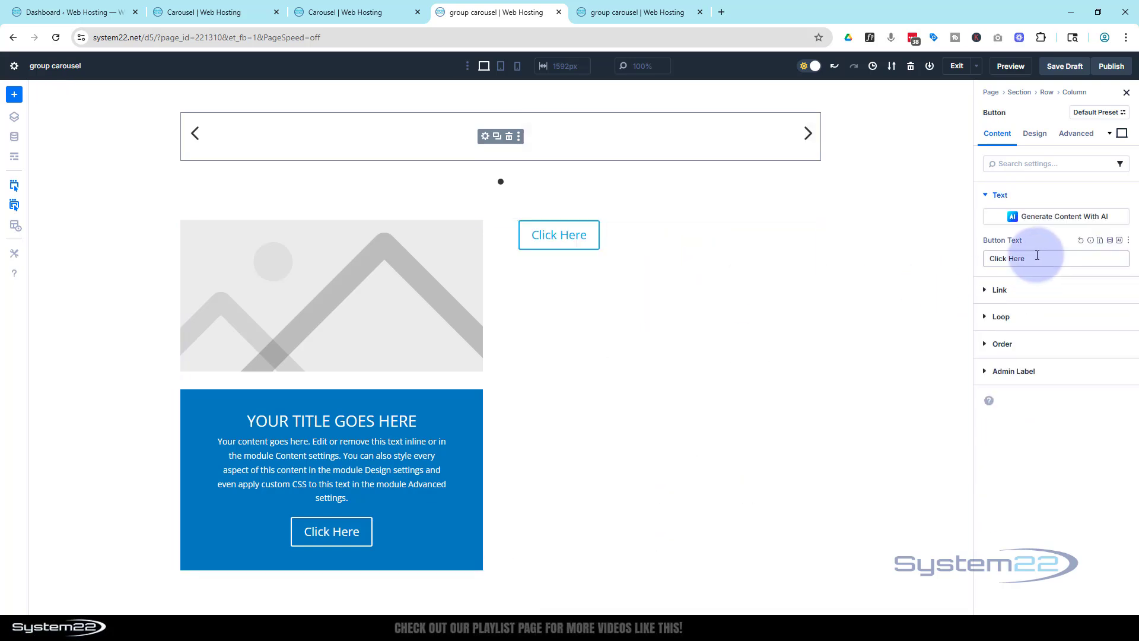
{"action": "left_click_drag", "start_coordinate": [1037, 256], "coordinate": [979, 260]}
{"action": "type", "text": "Test Drive!"}
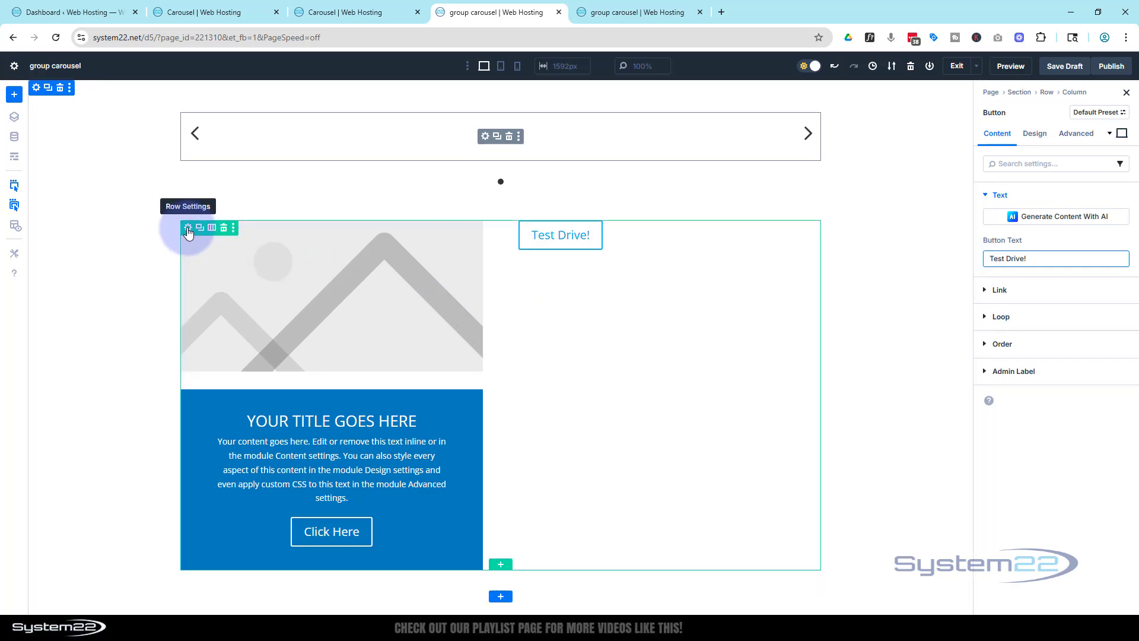
- Set the background colour of the two-column row to the global Primary Color
{"action": "left_click", "coordinate": [188, 229]}
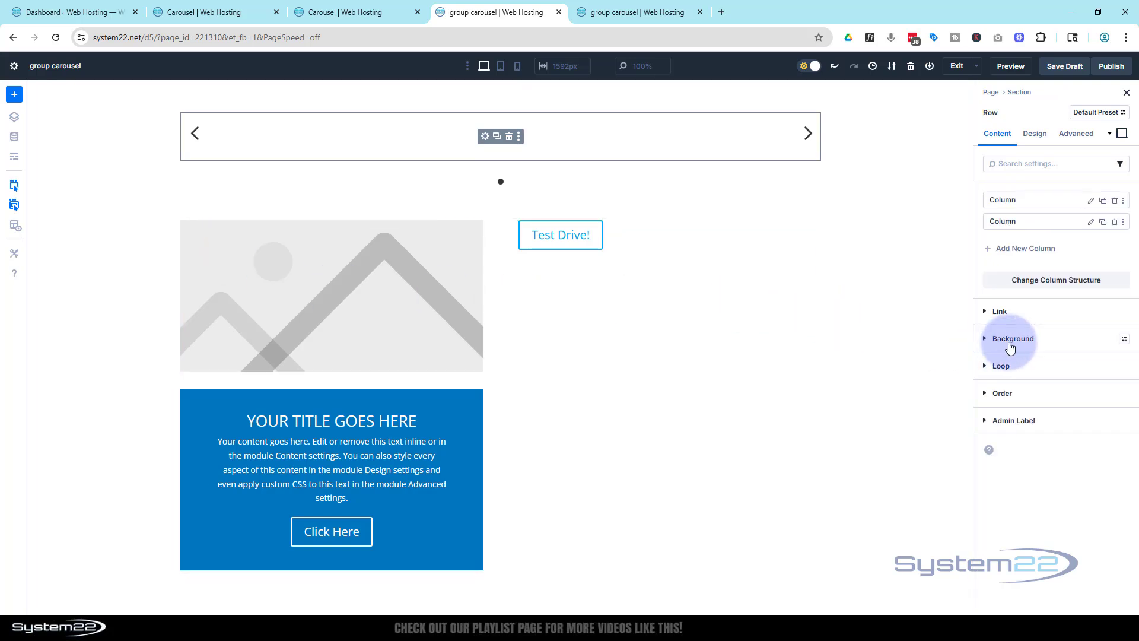
{"action": "left_click", "coordinate": [1010, 343]}
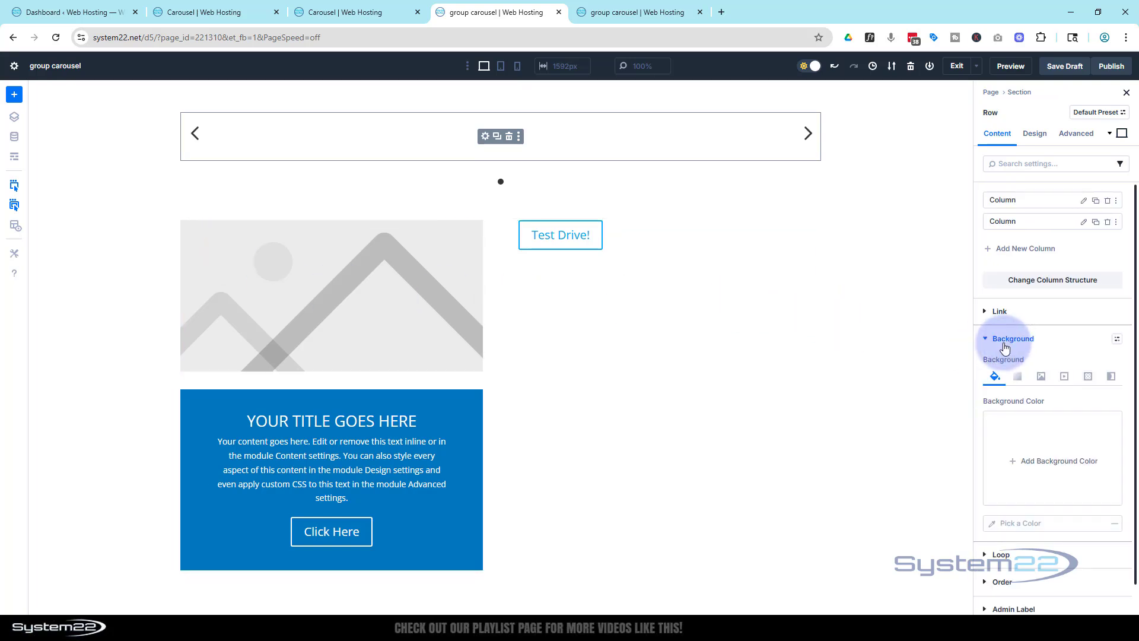
{"action": "left_click", "coordinate": [1039, 464]}
{"action": "left_click", "coordinate": [837, 541]}
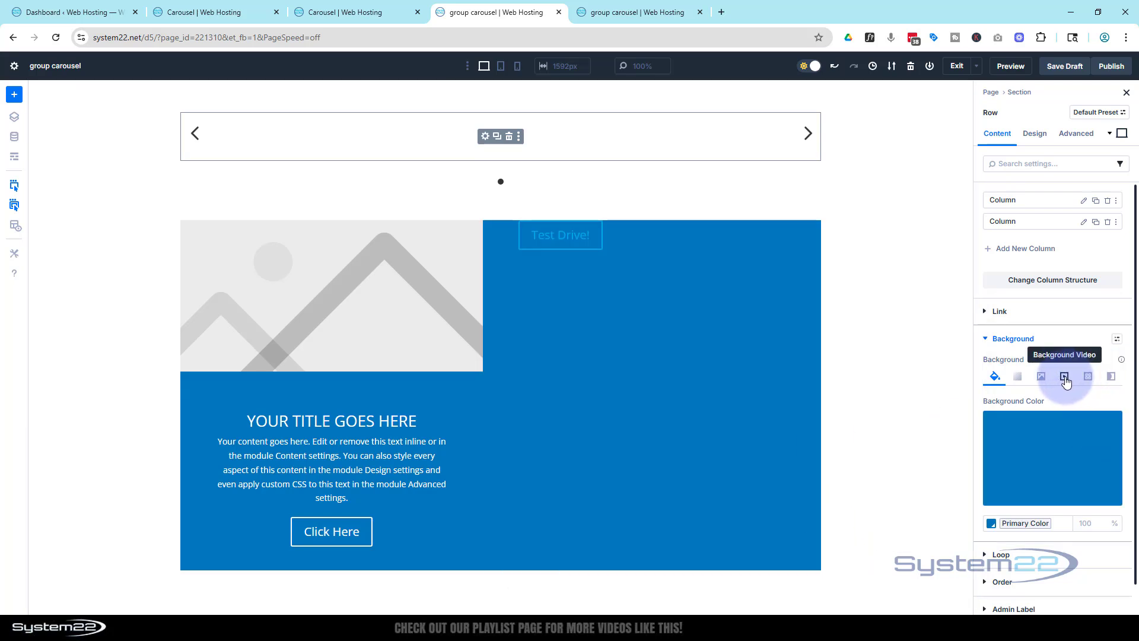
- Add the green sports car on pink smoke, Pmp2zarh5PXCpAtQiGIx-1-ptwev.jpg, as the row's background image
{"action": "left_click", "coordinate": [1041, 376]}
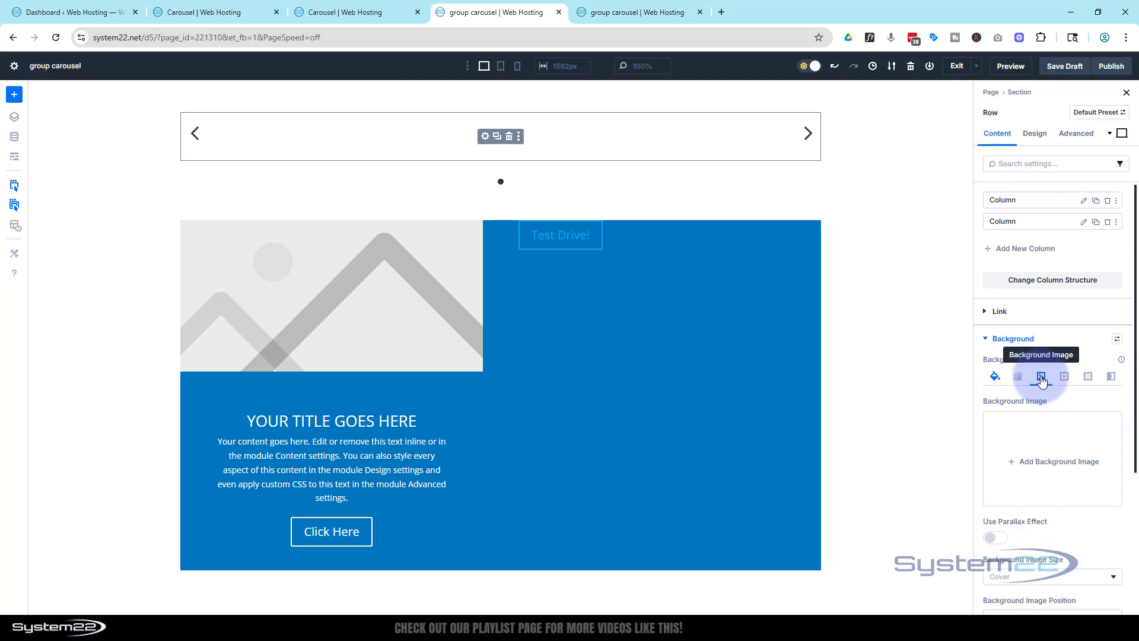
{"action": "left_click", "coordinate": [1045, 451]}
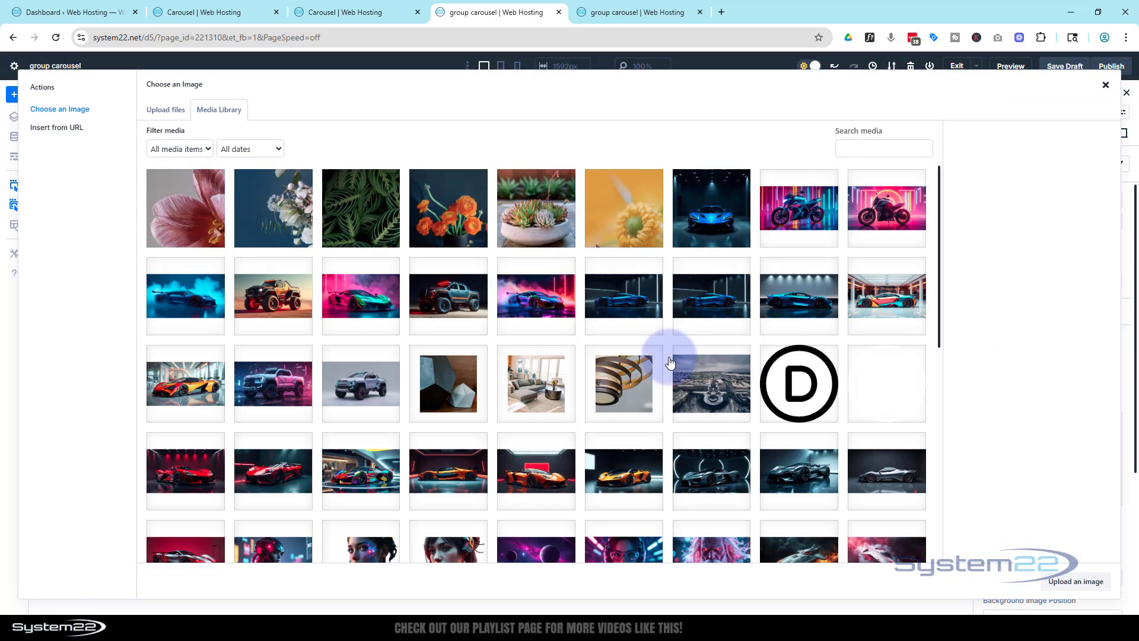
{"action": "left_click", "coordinate": [366, 301]}
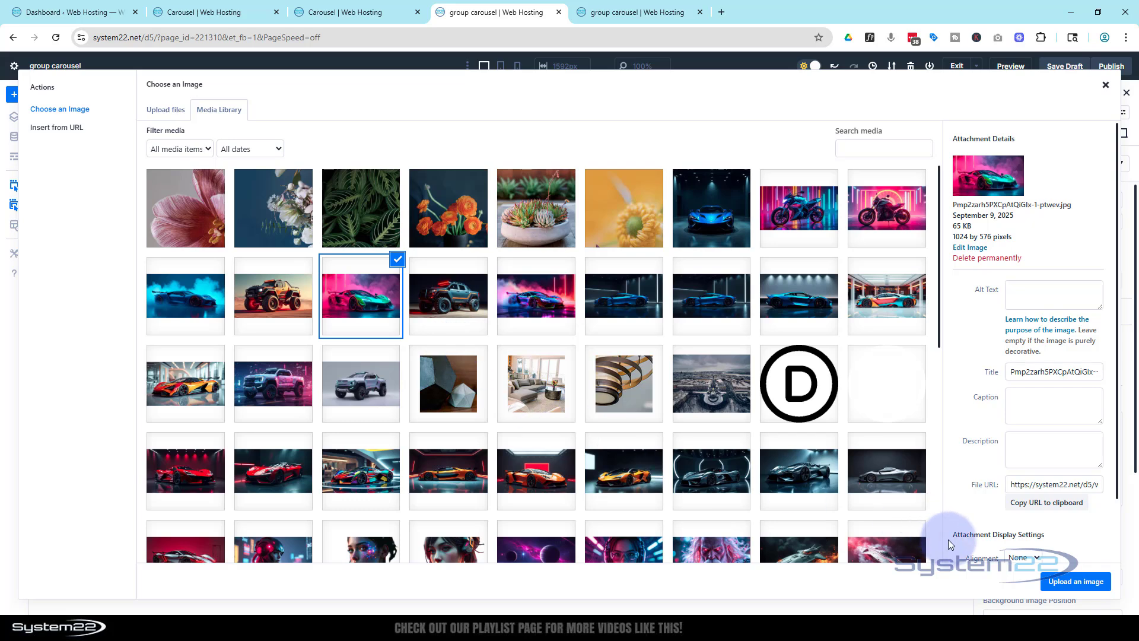
{"action": "left_click", "coordinate": [1071, 584]}
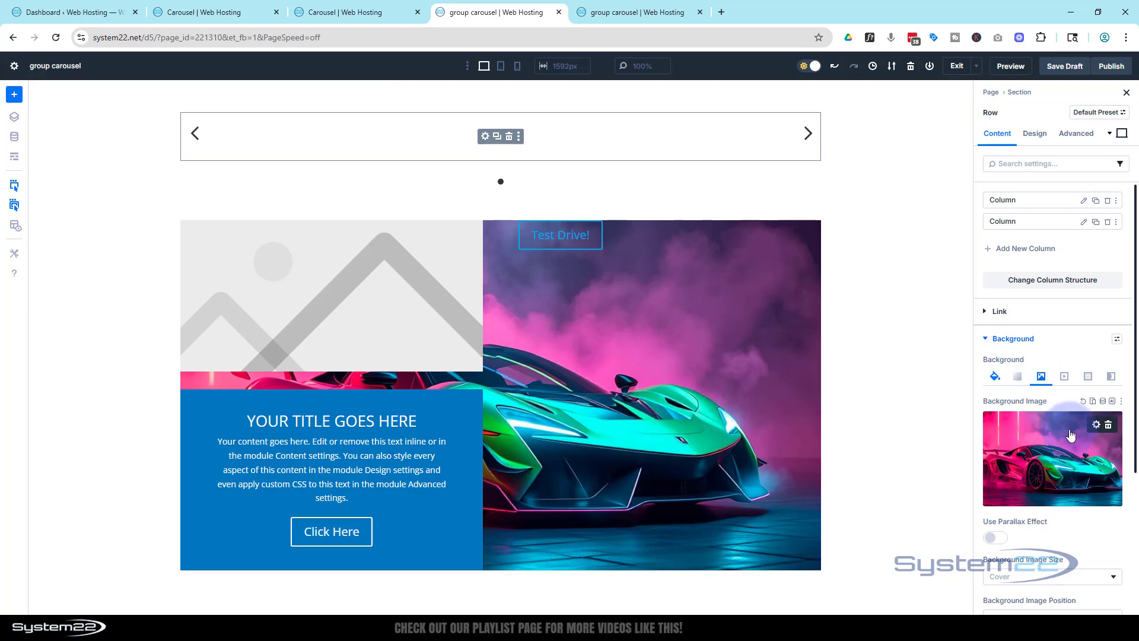
- Set the row's background image blend to Multiply
{"action": "scroll", "coordinate": [1068, 427], "scroll_direction": "down", "scroll_amount": 2}
{"action": "scroll", "coordinate": [1068, 427], "scroll_direction": "down", "scroll_amount": 2}
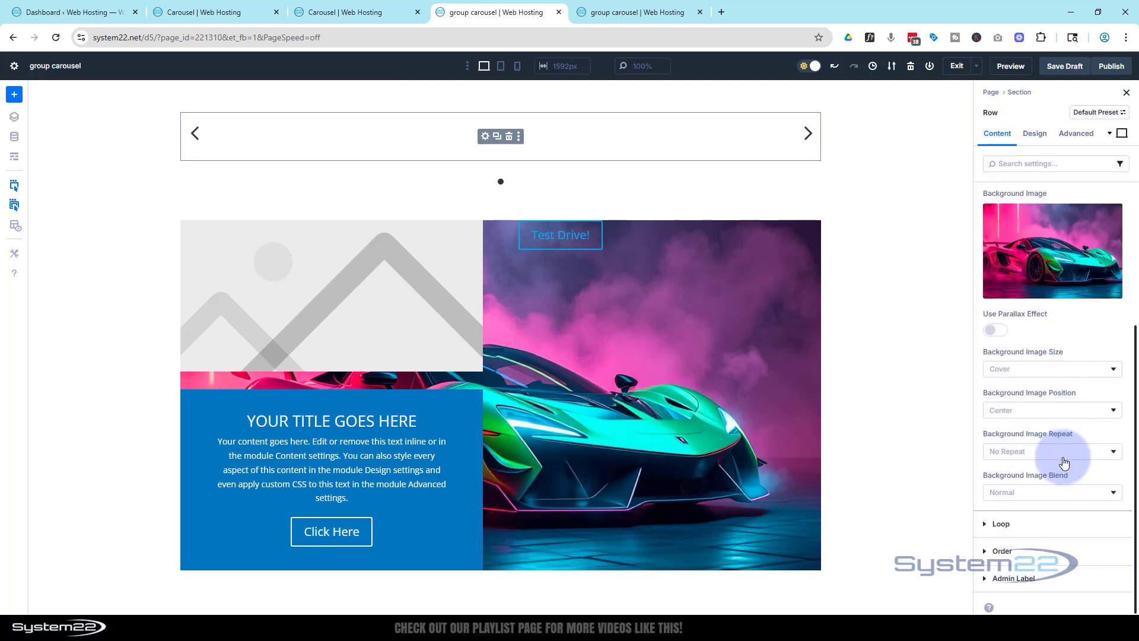
{"action": "left_click", "coordinate": [1044, 494]}
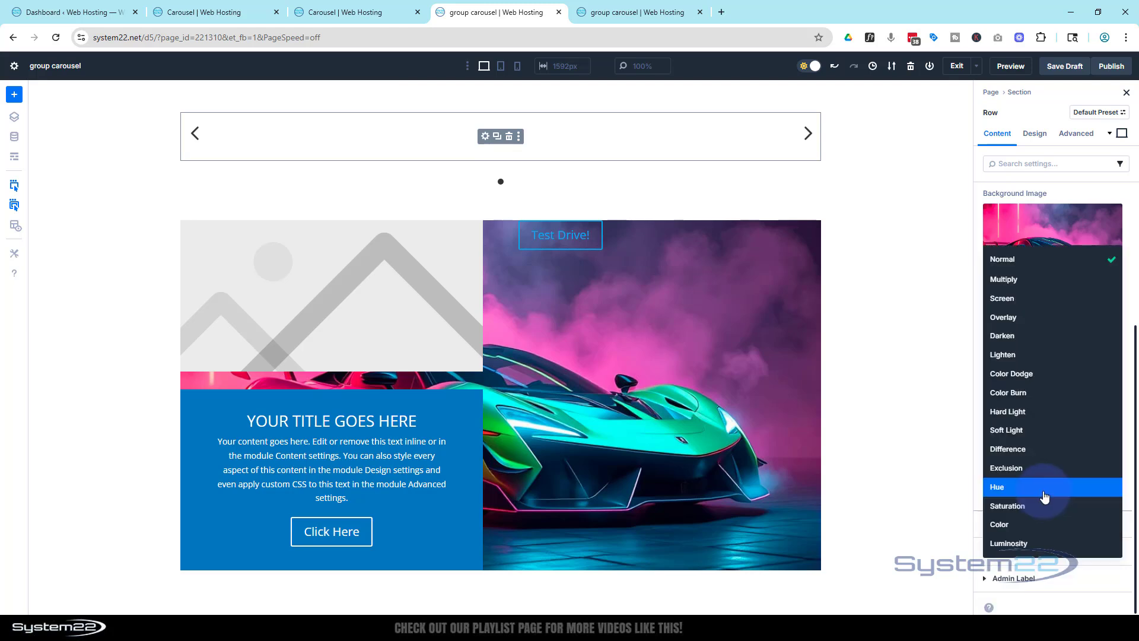
{"action": "left_click", "coordinate": [1011, 282]}
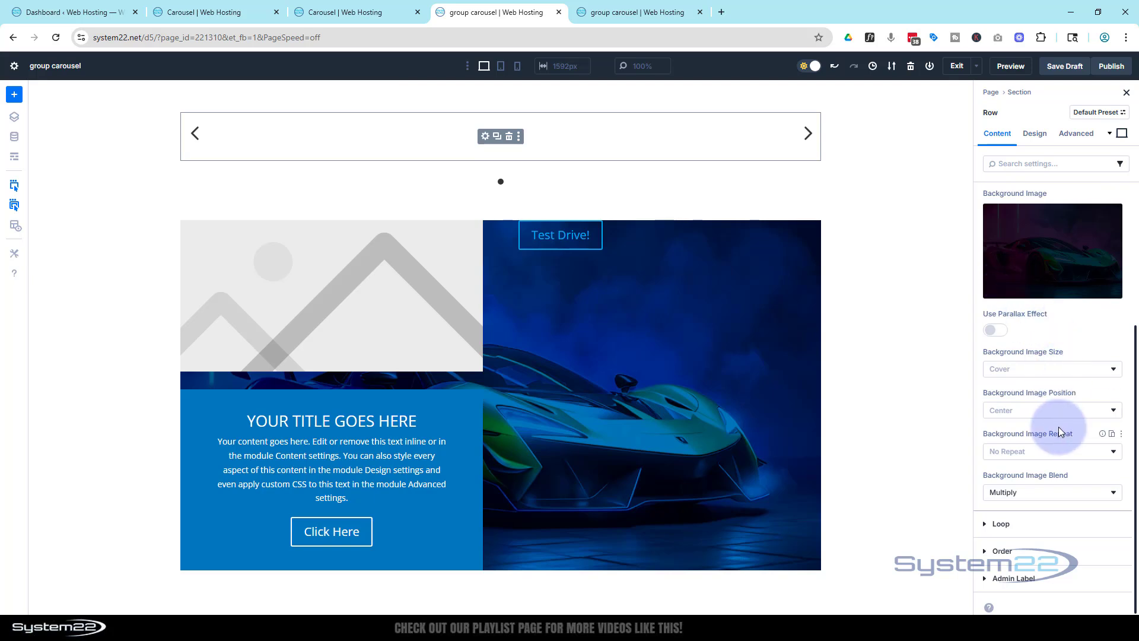
- Try the Luminosity blend on the row's background image and return it to Multiply
{"action": "left_click", "coordinate": [1044, 496]}
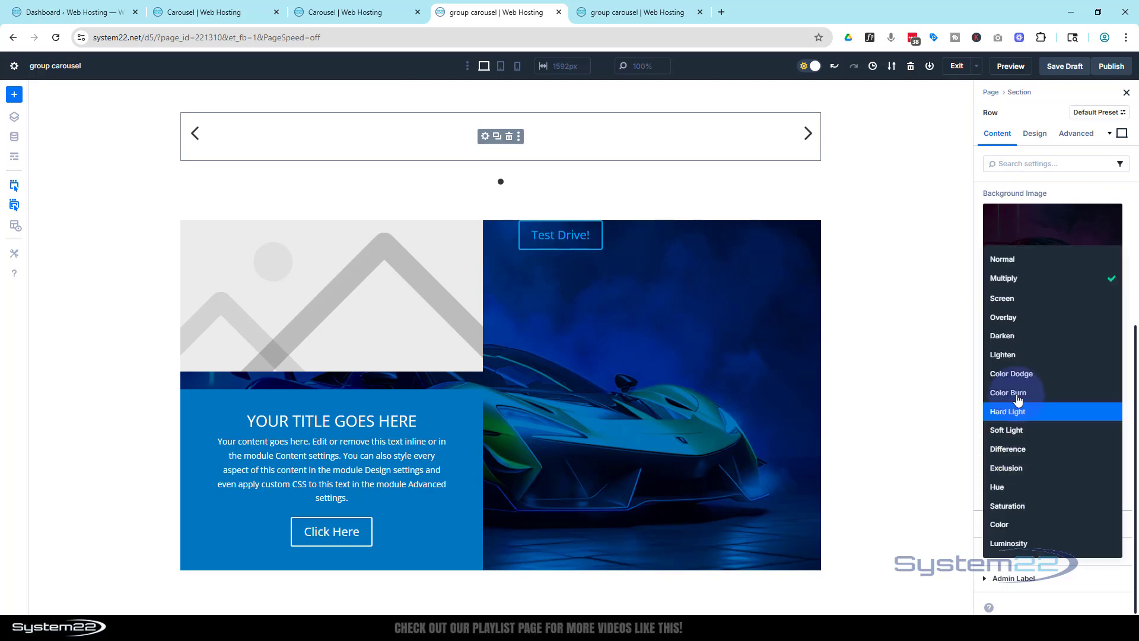
{"action": "left_click", "coordinate": [1032, 544]}
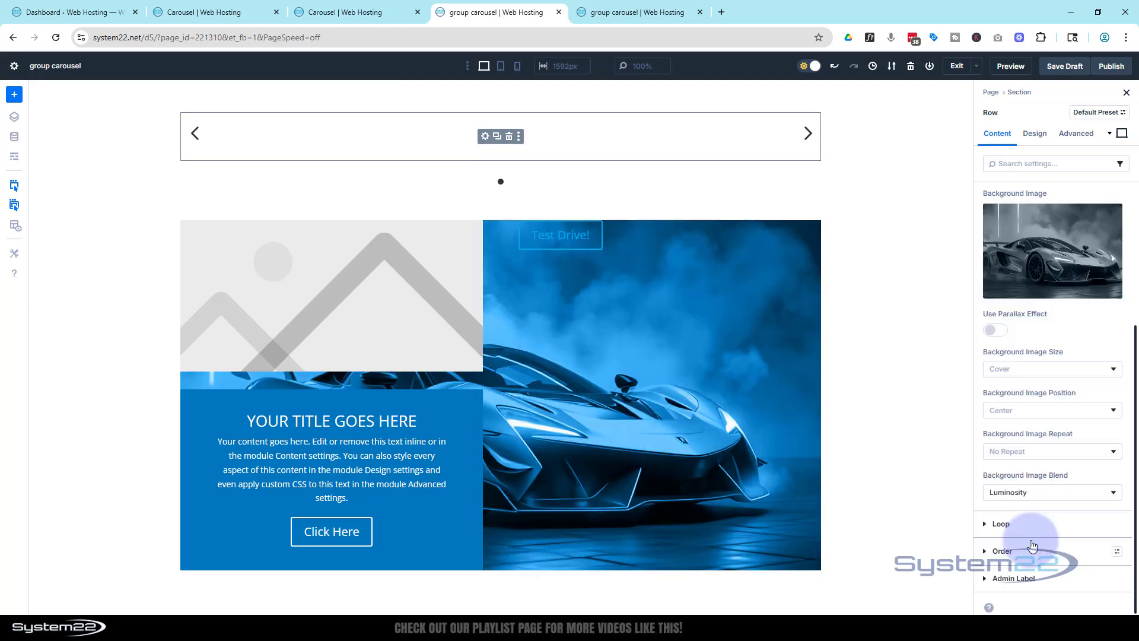
{"action": "left_click", "coordinate": [1014, 492]}
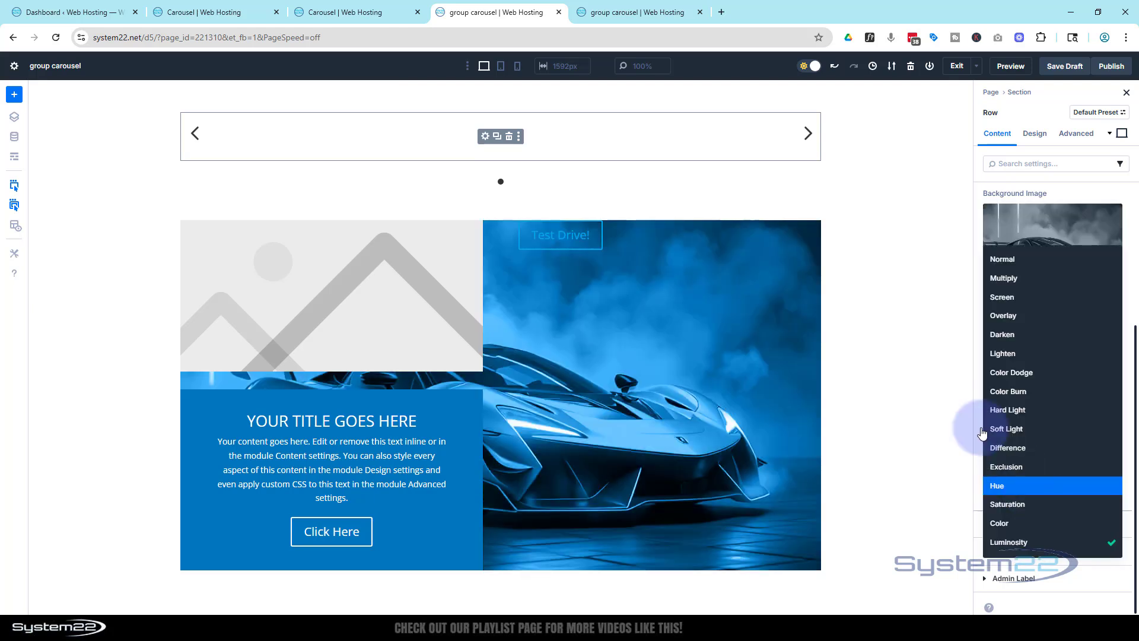
{"action": "left_click", "coordinate": [1003, 285]}
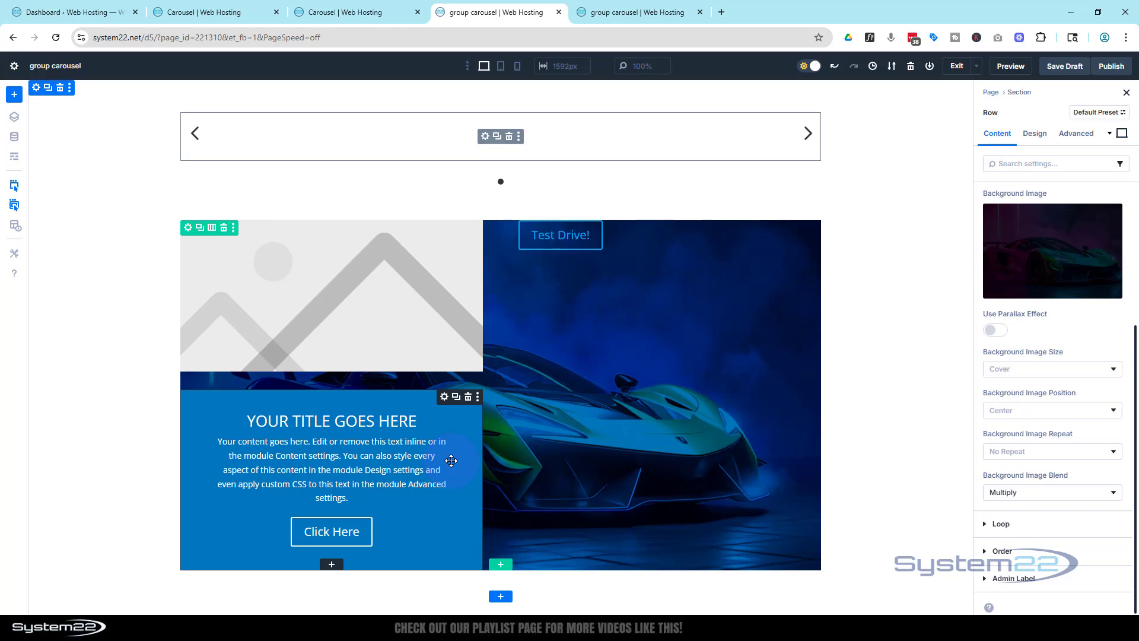
- Left-align the text of the Call To Action module in the first column
{"action": "left_click", "coordinate": [445, 396]}
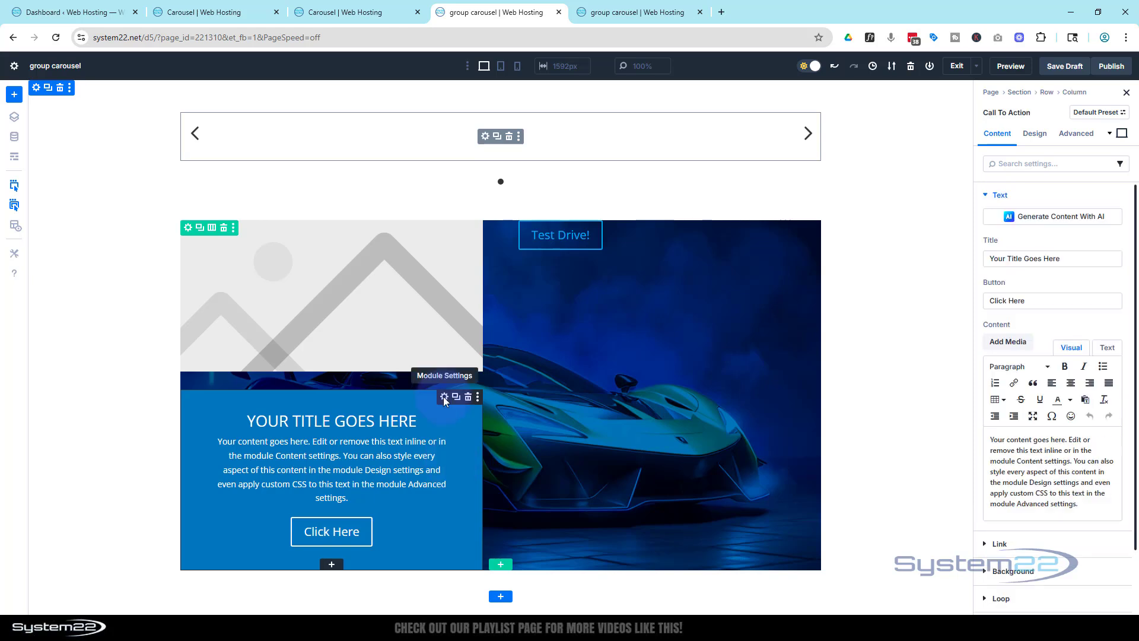
{"action": "left_click", "coordinate": [1035, 136]}
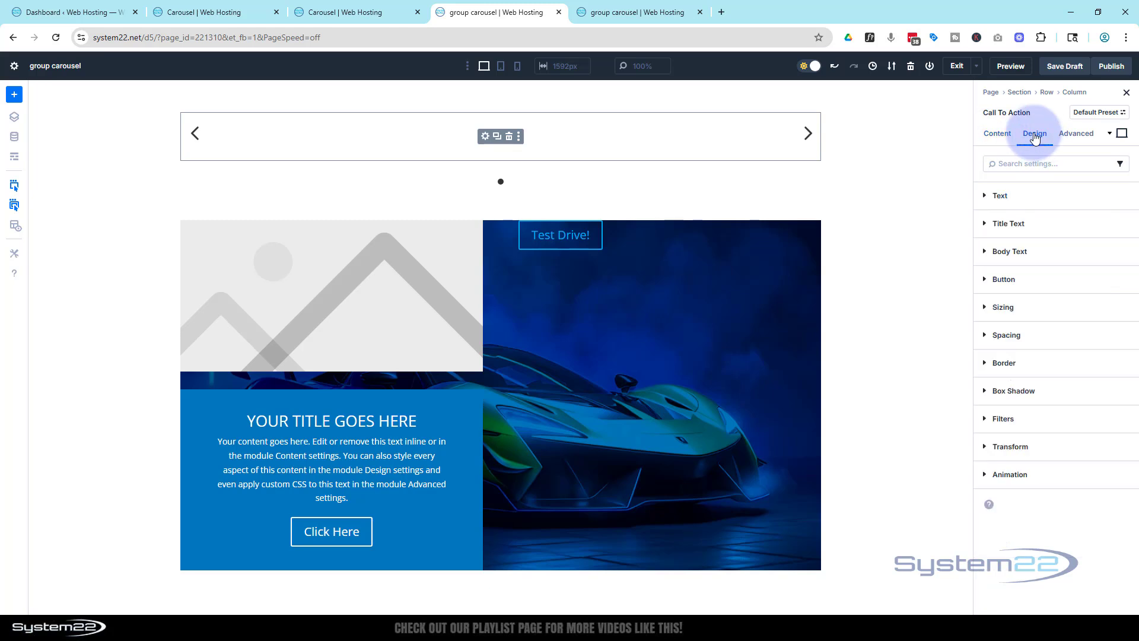
{"action": "left_click", "coordinate": [1000, 196]}
{"action": "left_click", "coordinate": [991, 234]}
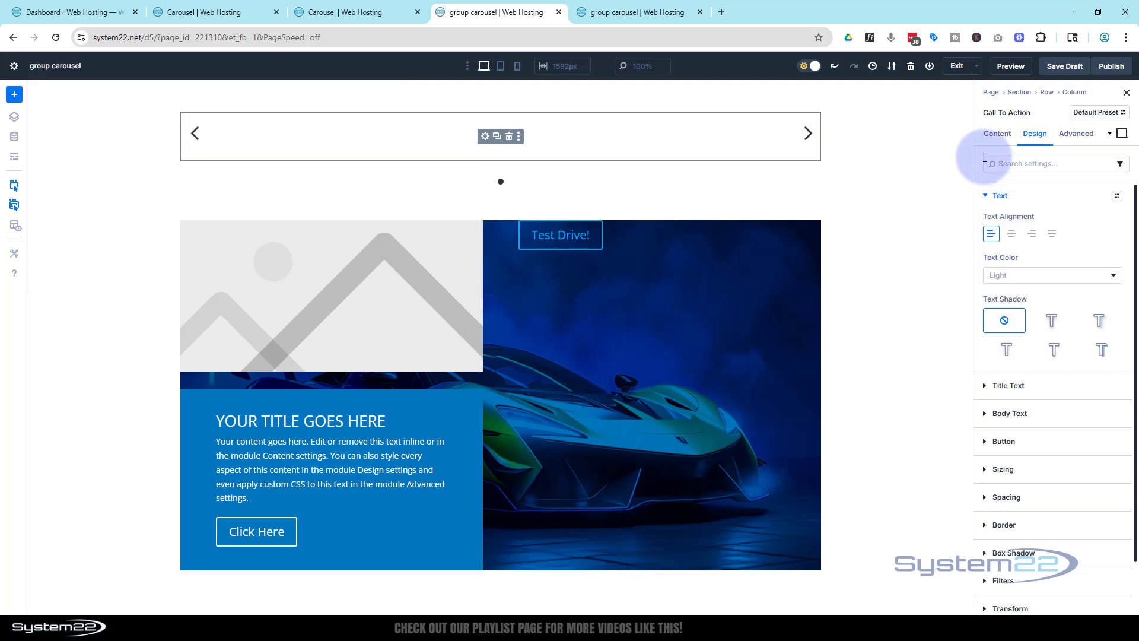
- Make the Call To Action module's background fully transparent by lowering its background colour opacity to 0%
{"action": "left_click", "coordinate": [995, 135]}
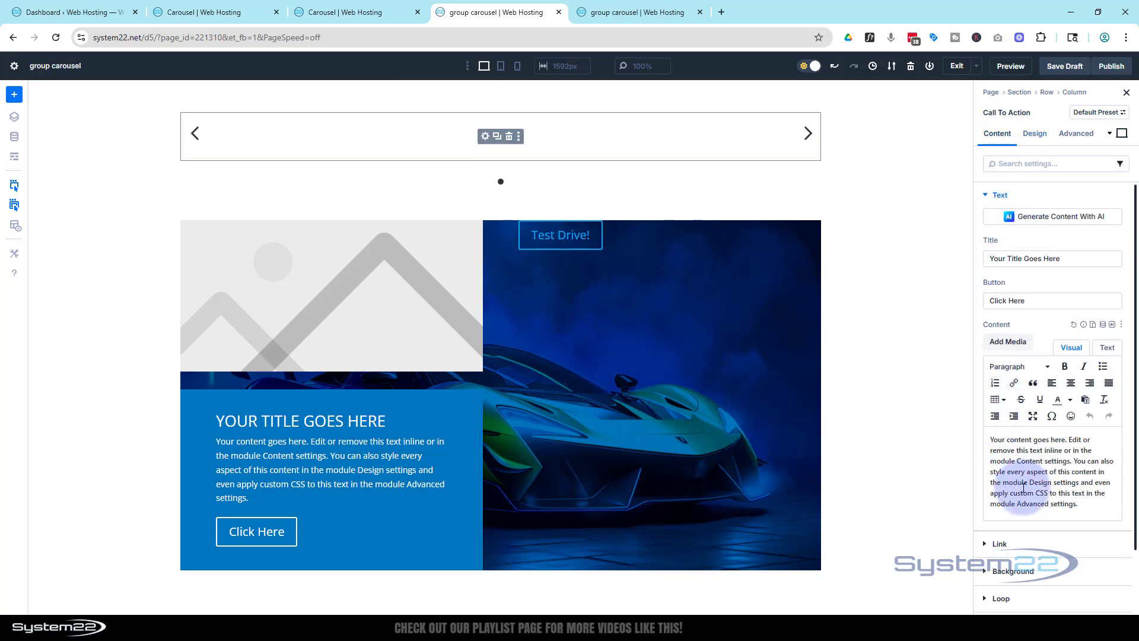
{"action": "left_click", "coordinate": [1018, 571]}
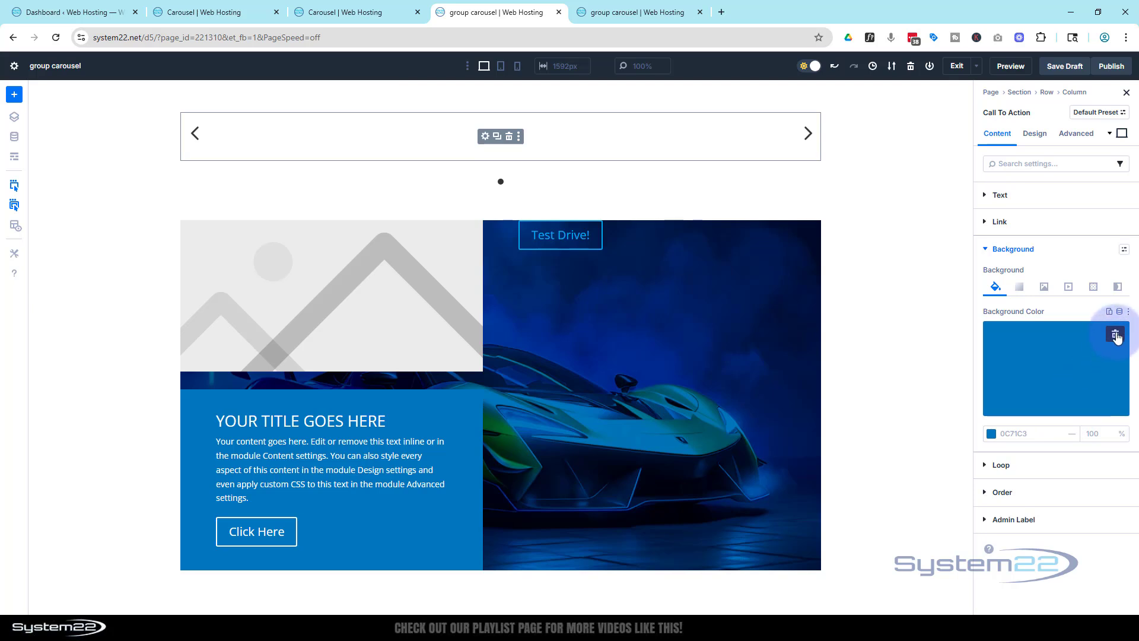
{"action": "left_click", "coordinate": [1117, 336]}
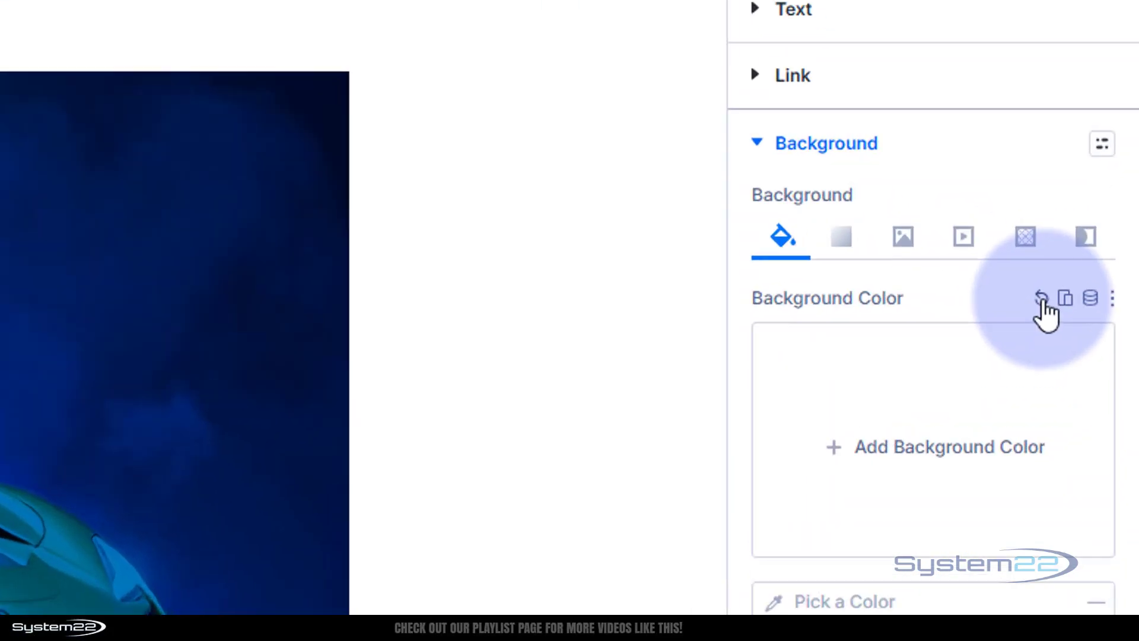
{"action": "left_click", "coordinate": [1020, 291]}
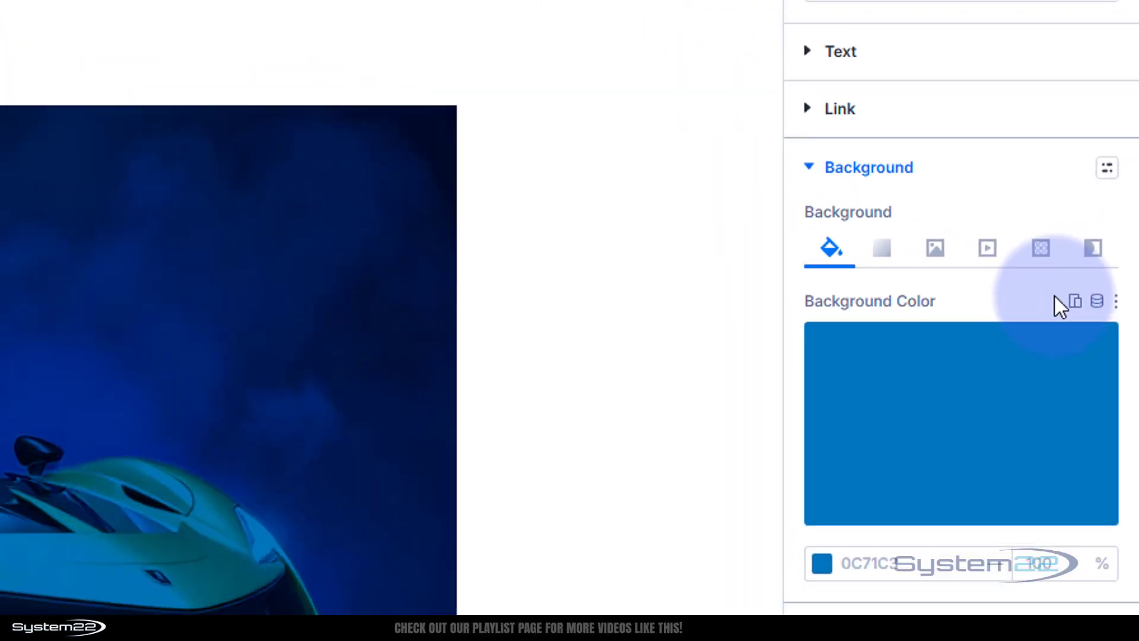
{"action": "left_click", "coordinate": [887, 484]}
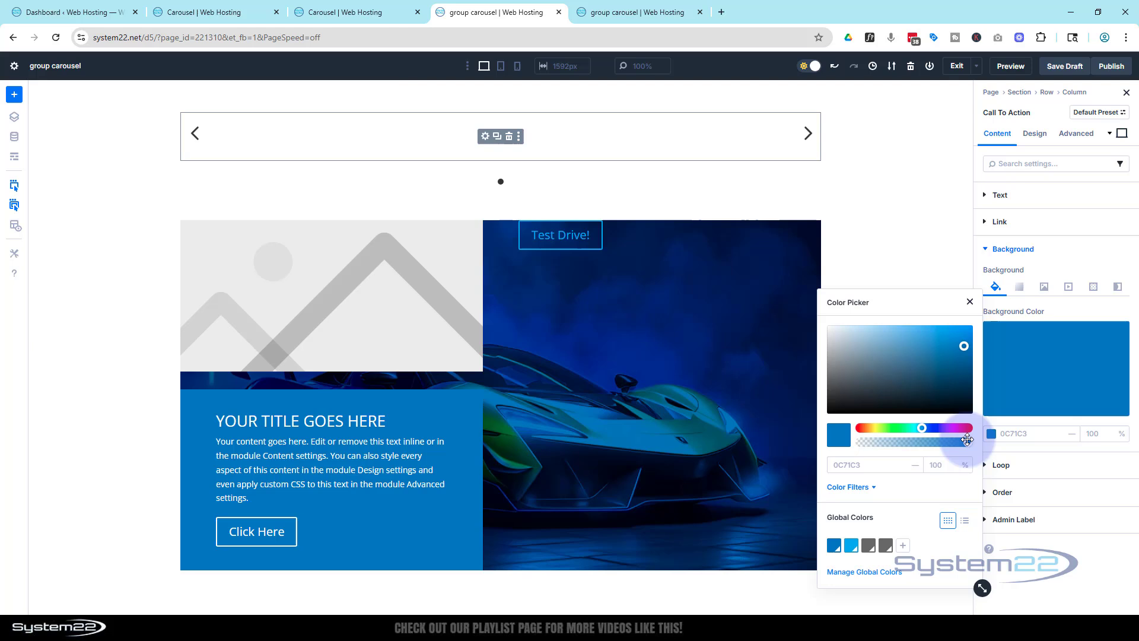
{"action": "left_click_drag", "start_coordinate": [967, 439], "coordinate": [834, 449]}
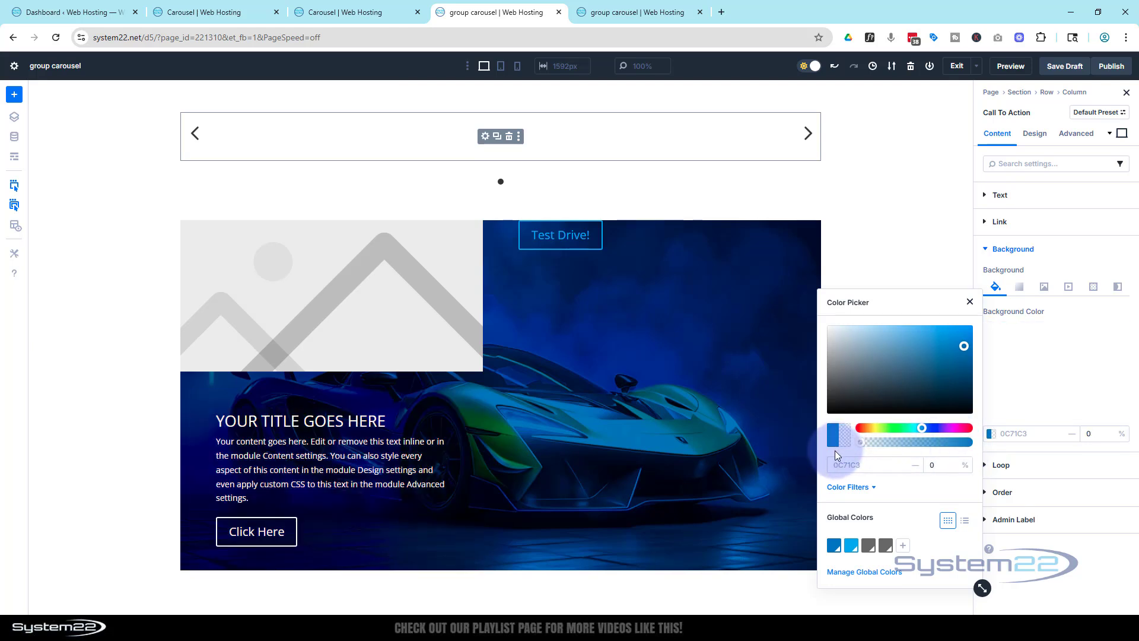
{"action": "left_click", "coordinate": [970, 302]}
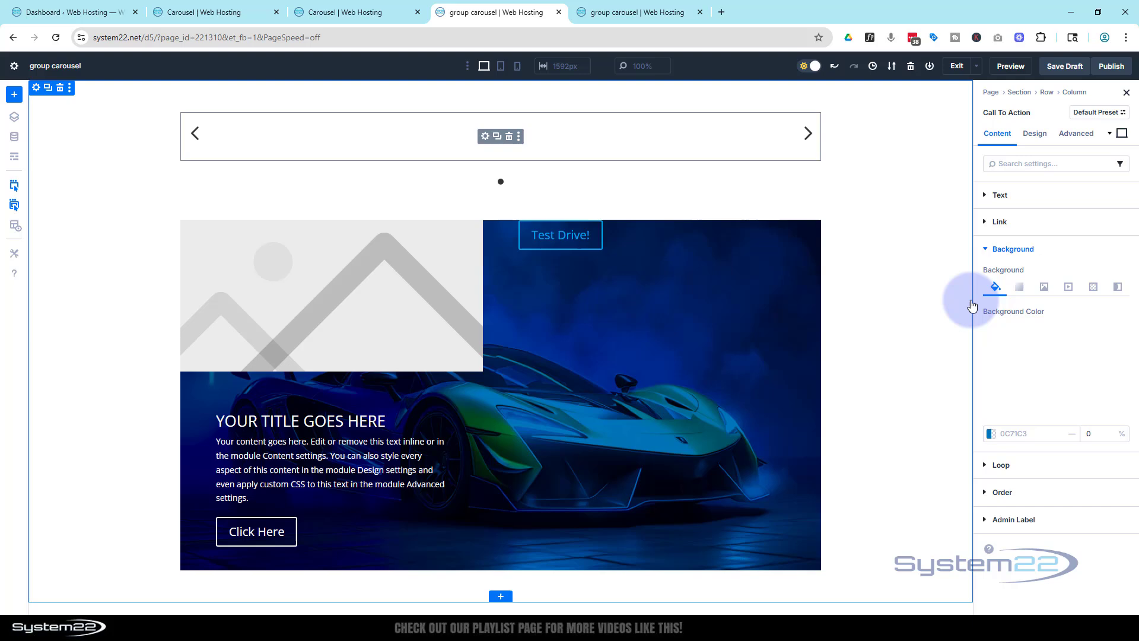
- Replace the Image module's placeholder with the logo system22-white-b-shadow.png from the media library
{"action": "left_click", "coordinate": [421, 340]}
{"action": "left_click", "coordinate": [1059, 306]}
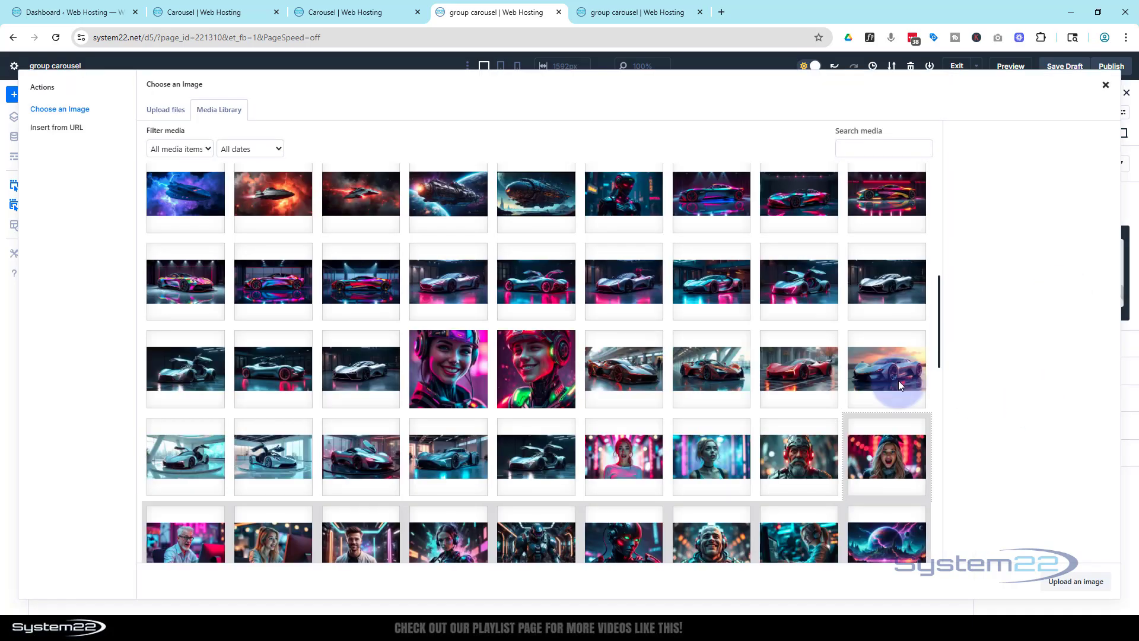
{"action": "scroll", "coordinate": [729, 350], "scroll_direction": "down", "scroll_amount": 10}
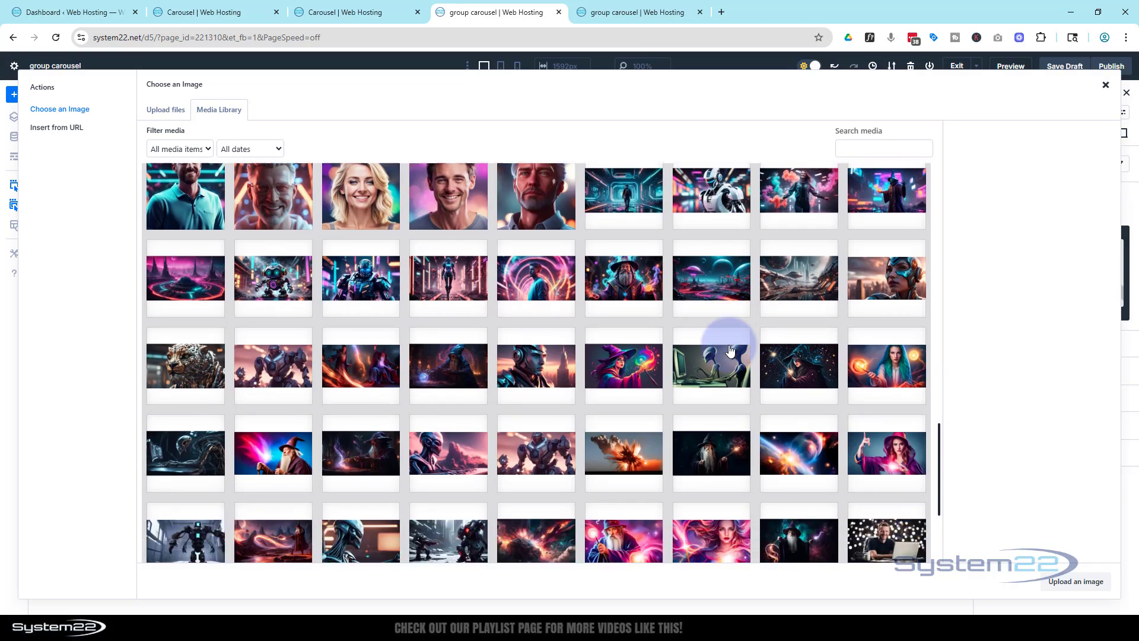
{"action": "scroll", "coordinate": [730, 350], "scroll_direction": "down", "scroll_amount": 3}
{"action": "left_click", "coordinate": [709, 460]}
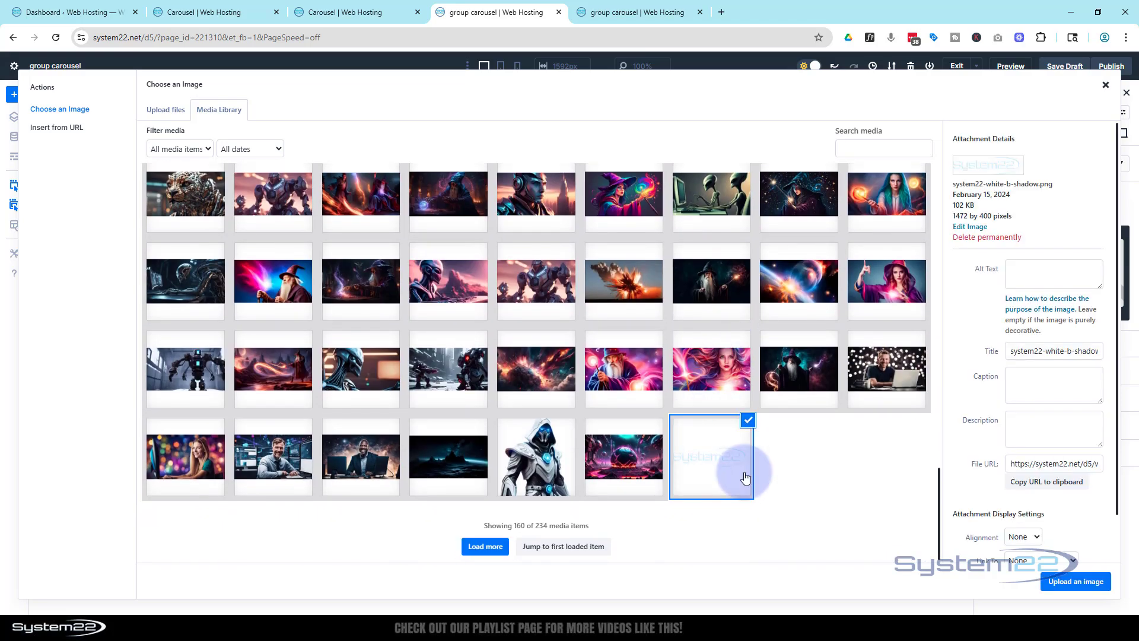
{"action": "left_click", "coordinate": [1076, 582]}
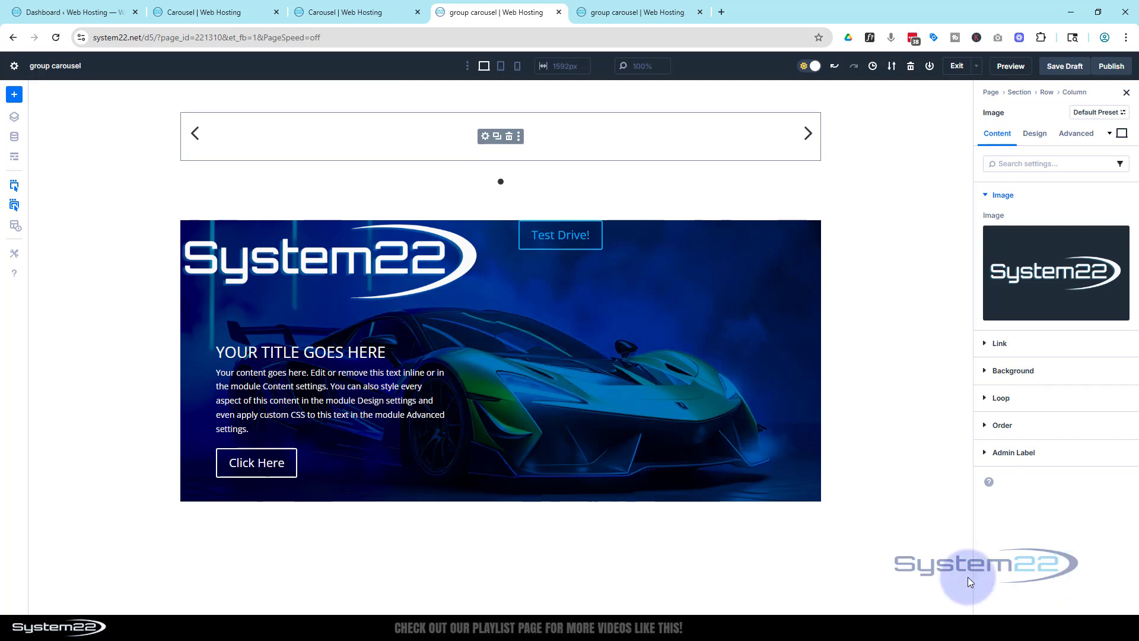
- Link the logo image to the site's homepage using the dynamic Homepage Link as its image link URL
{"action": "left_click", "coordinate": [995, 342]}
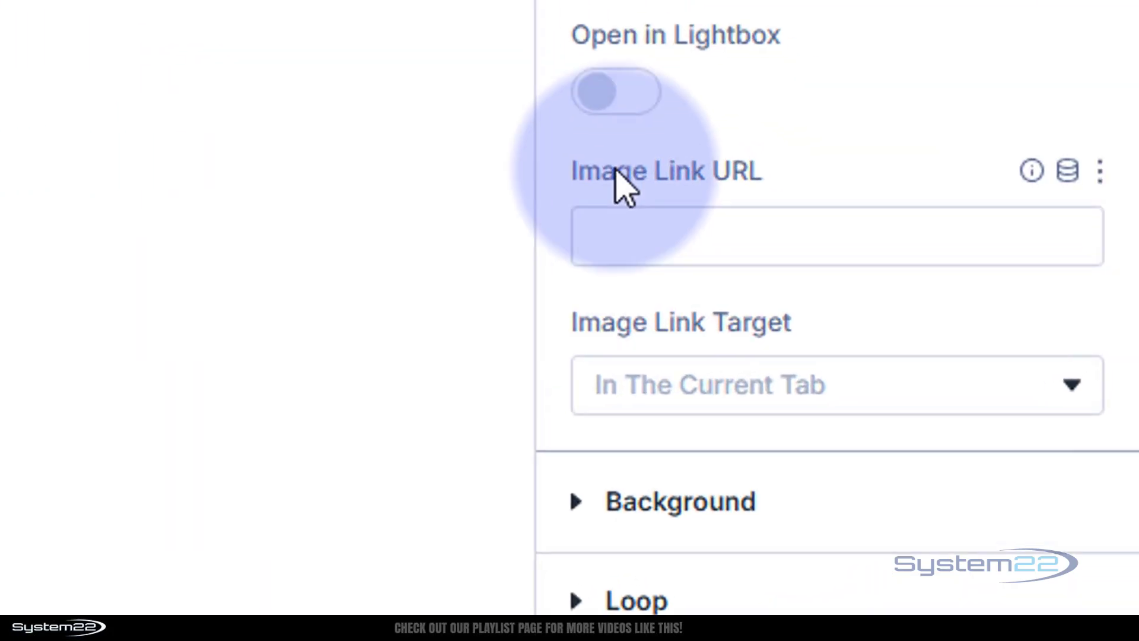
{"action": "left_click", "coordinate": [1068, 173]}
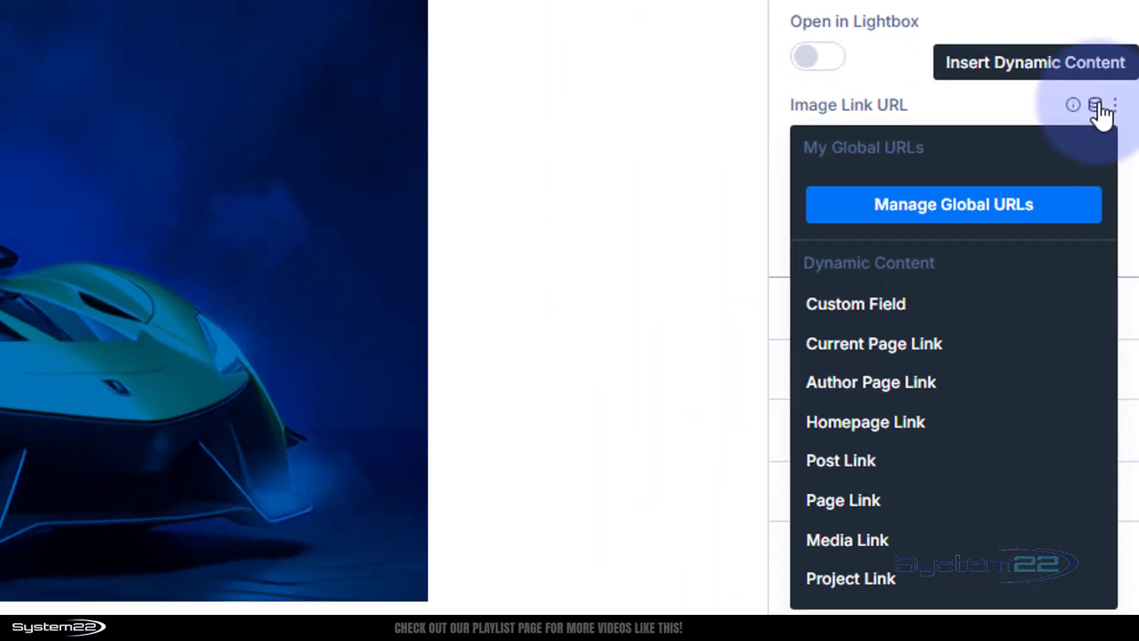
{"action": "left_click", "coordinate": [911, 460]}
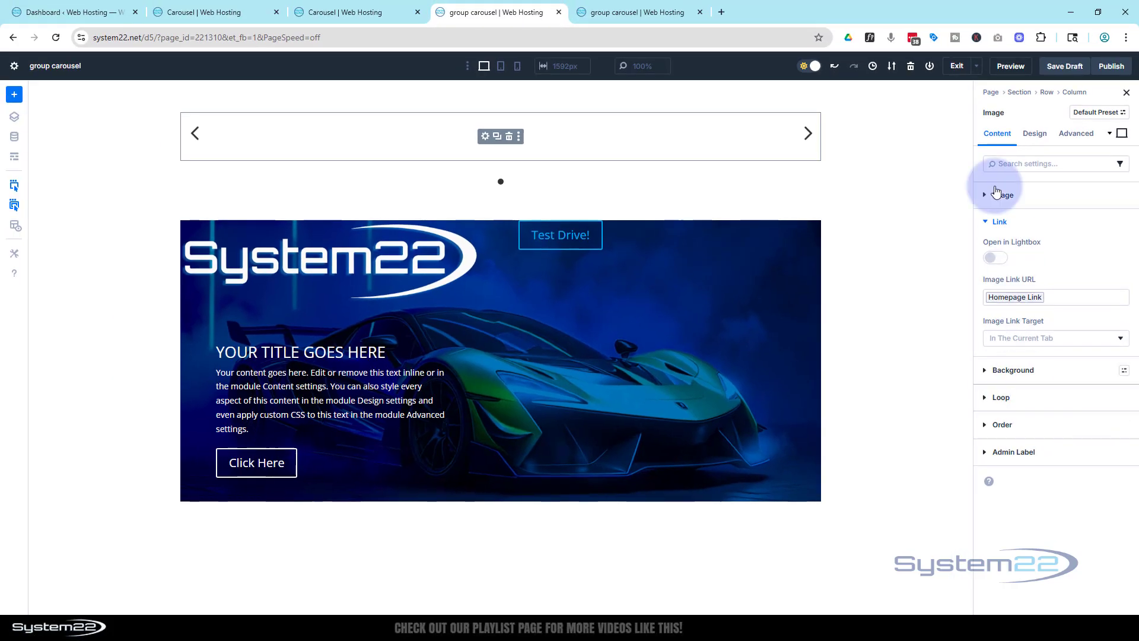
- Set the logo Image module's width to 40%
{"action": "left_click", "coordinate": [1035, 133]}
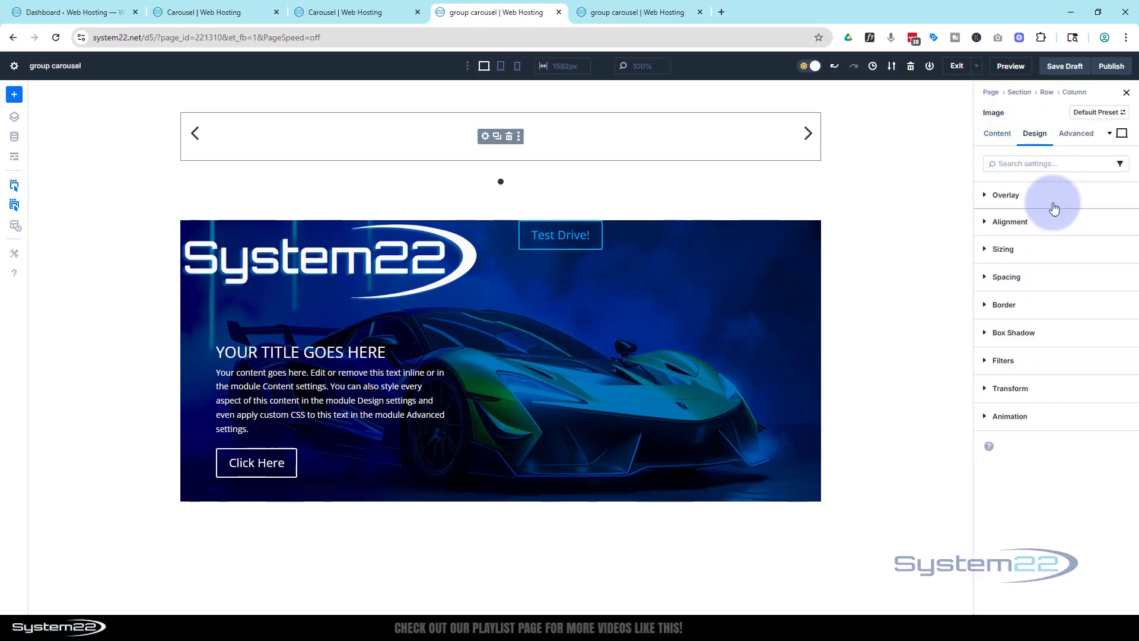
{"action": "left_click", "coordinate": [1053, 246]}
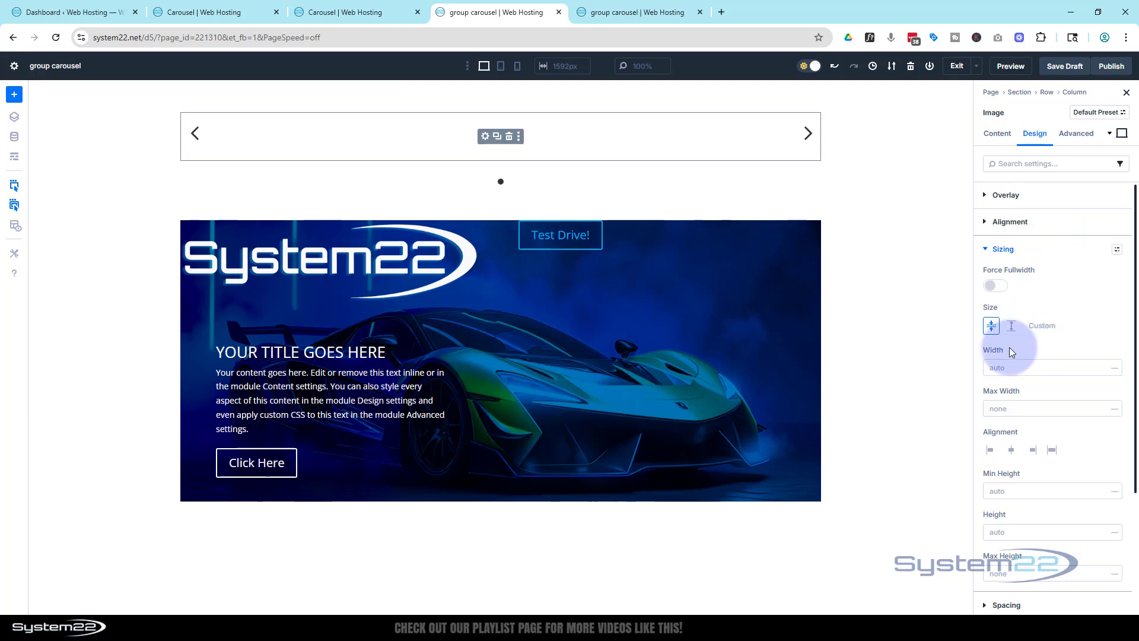
{"action": "left_click", "coordinate": [998, 368]}
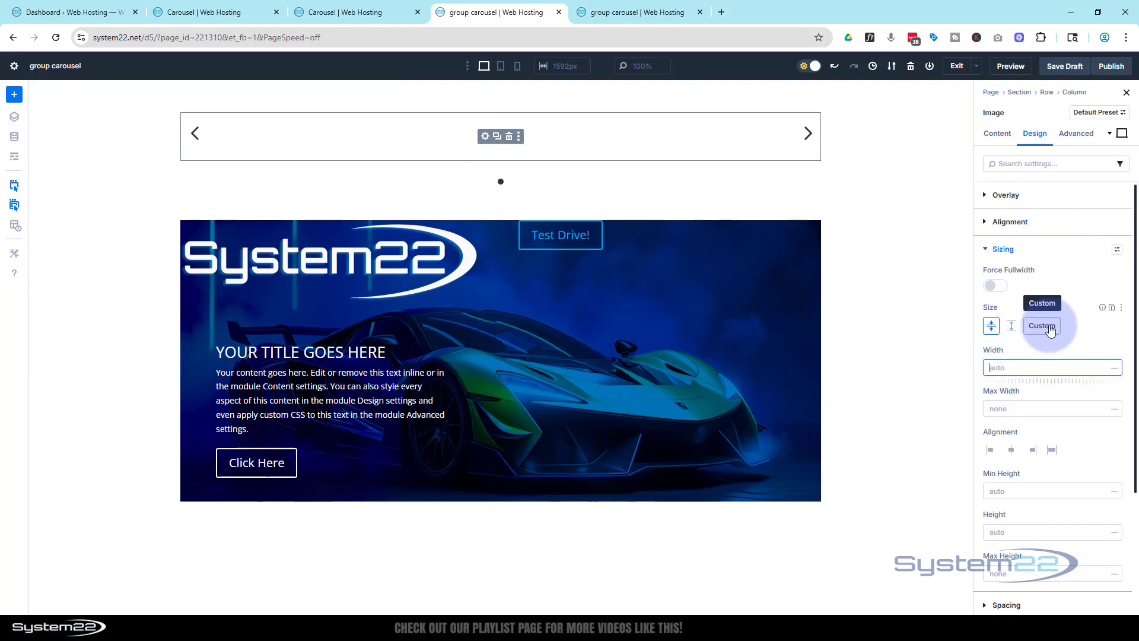
{"action": "type", "text": "40"}
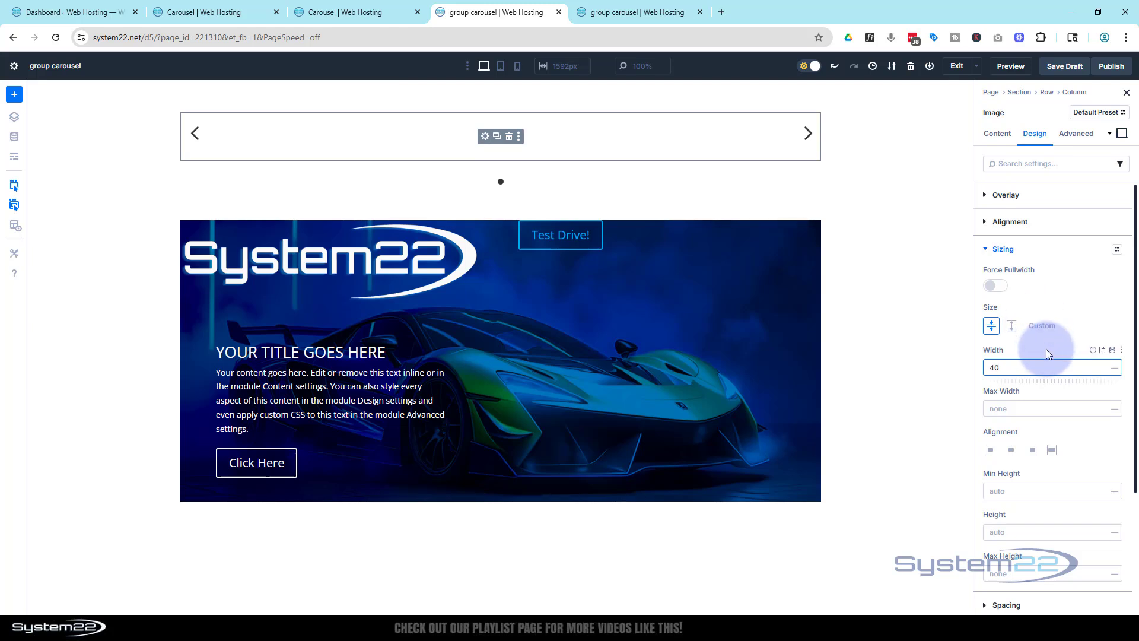
{"action": "left_click", "coordinate": [1045, 350]}
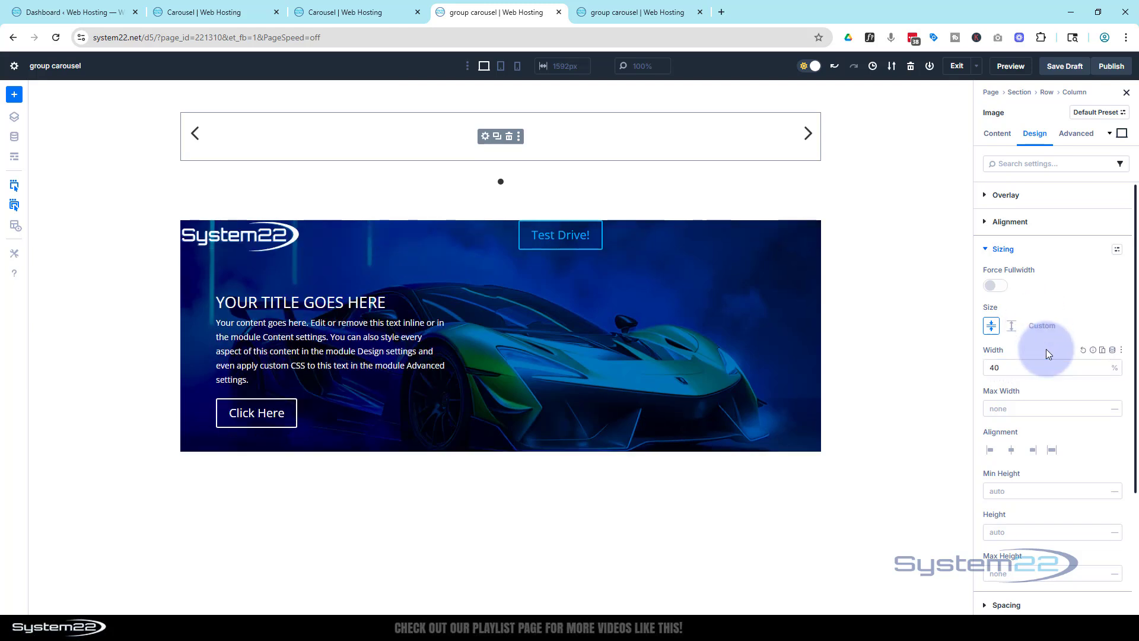
- Give the logo Image module a left margin of 58 px to line it up with the title text
{"action": "left_click", "coordinate": [984, 250]}
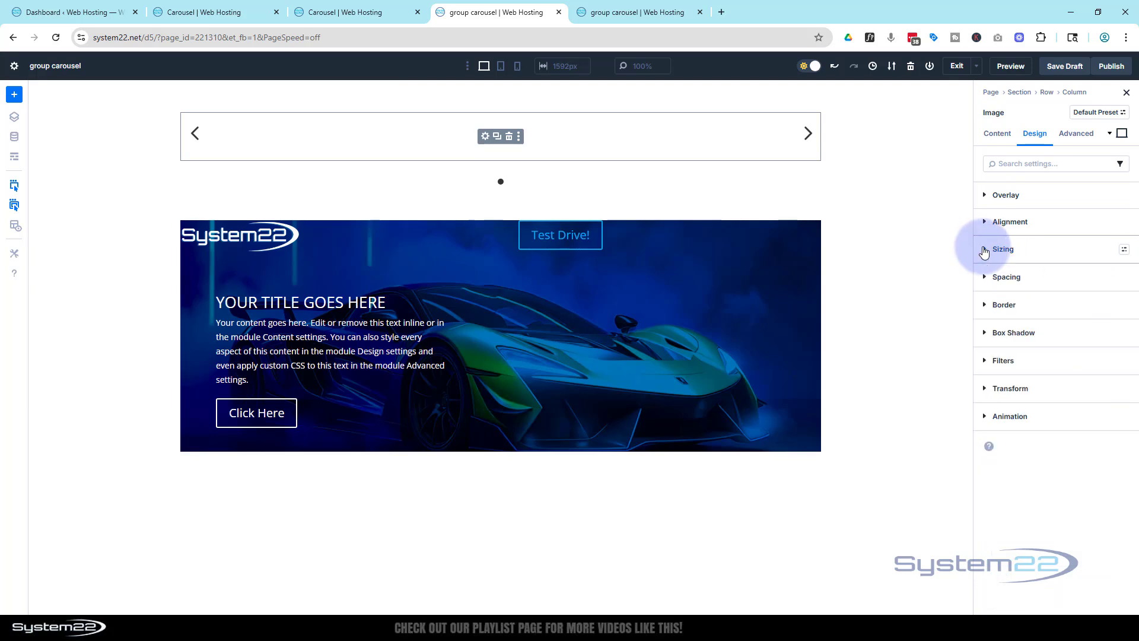
{"action": "left_click", "coordinate": [986, 279]}
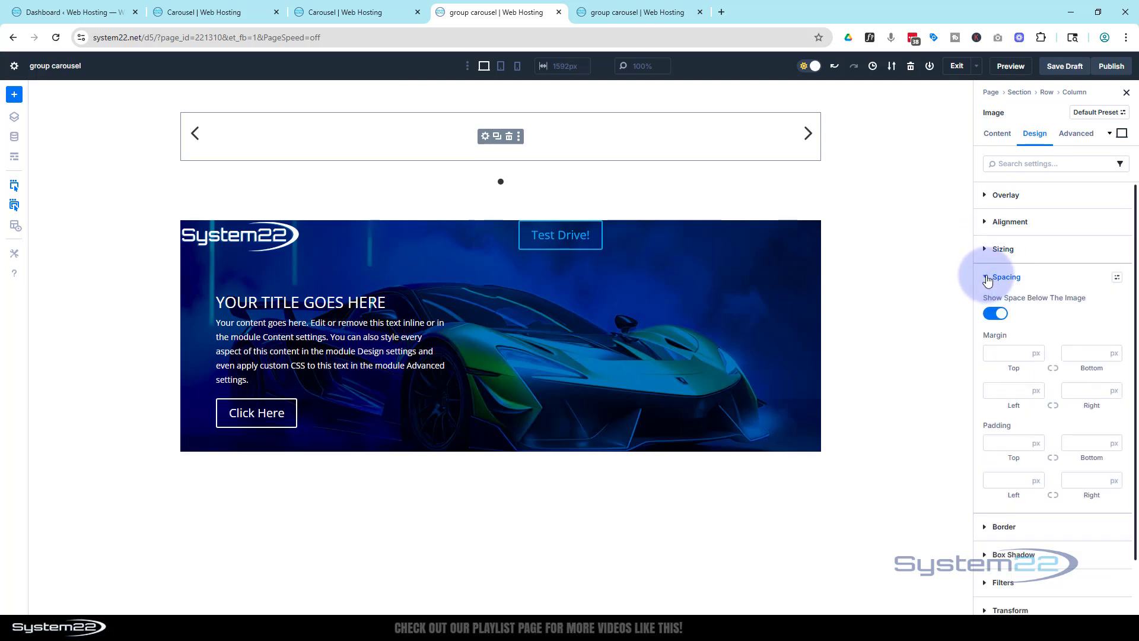
{"action": "left_click", "coordinate": [1006, 391]}
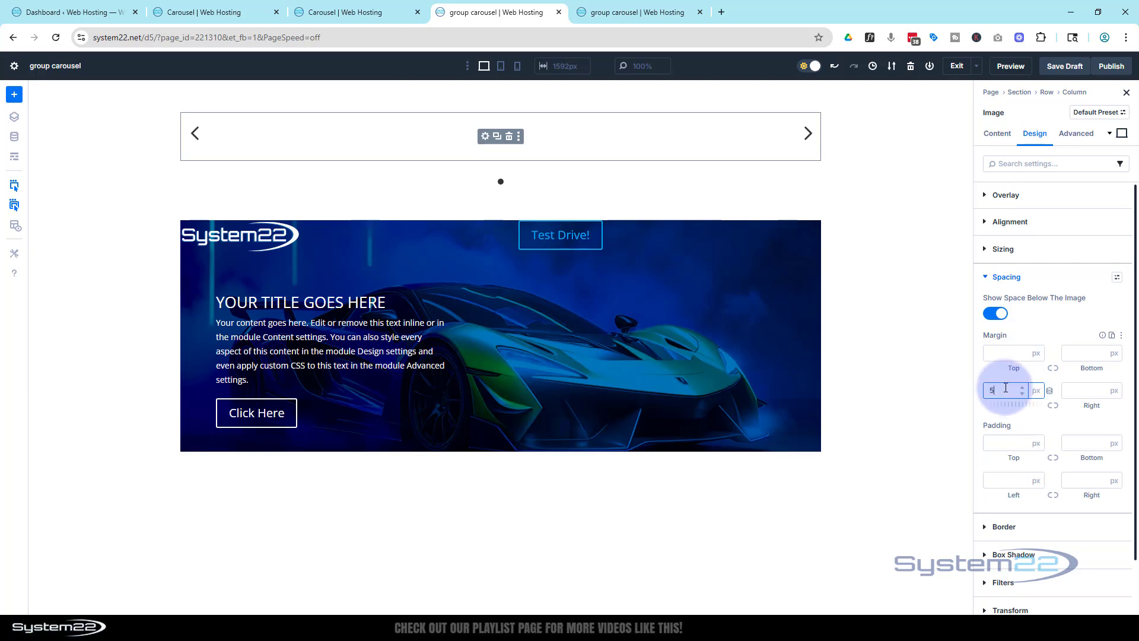
{"action": "type", "text": "50px"}
{"action": "left_click", "coordinate": [1022, 375]}
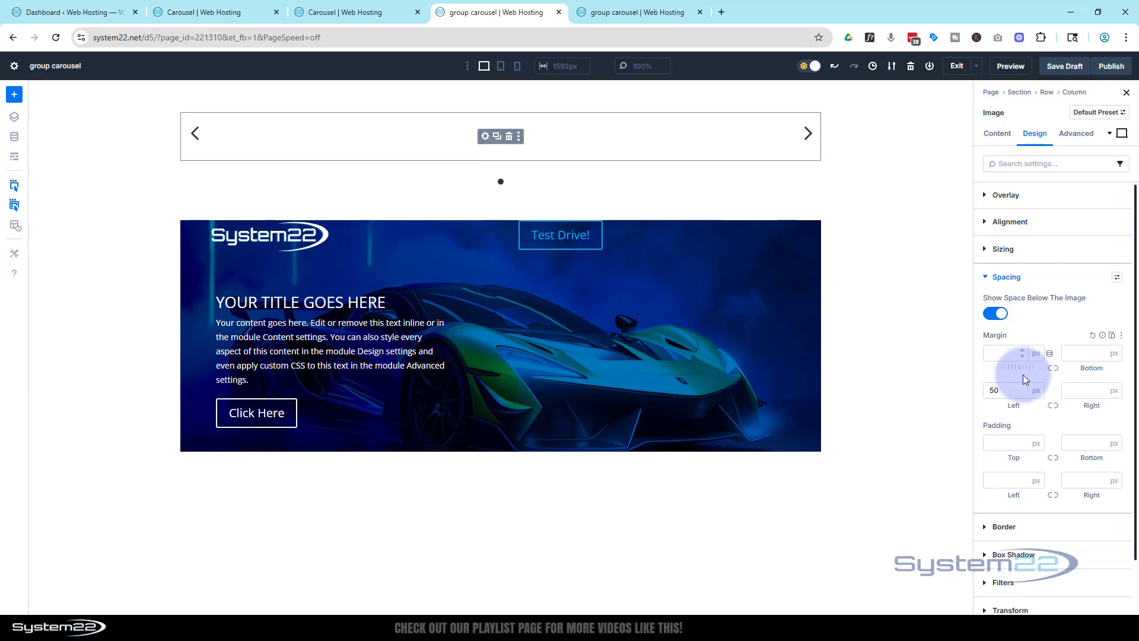
{"action": "left_click", "coordinate": [1021, 386]}
{"action": "left_click", "coordinate": [1021, 387]}
{"action": "left_click", "coordinate": [1021, 387]}
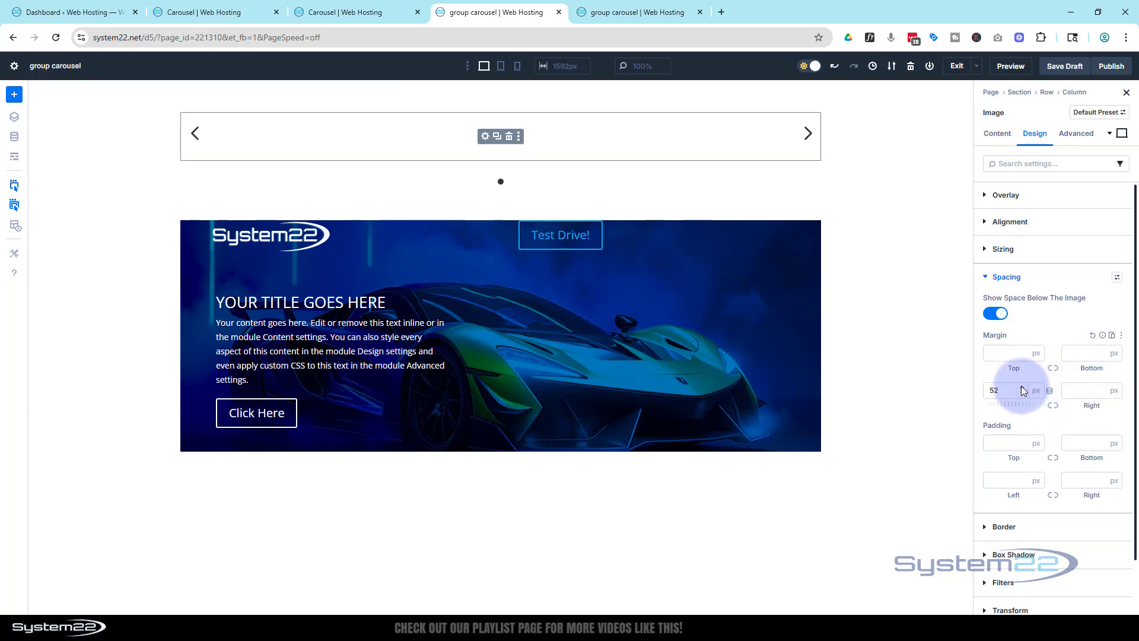
{"action": "left_click", "coordinate": [1021, 387]}
{"action": "left_click", "coordinate": [1022, 387]}
{"action": "left_click", "coordinate": [1022, 387]}
{"action": "left_click", "coordinate": [1022, 387]}
{"action": "left_click", "coordinate": [1021, 386]}
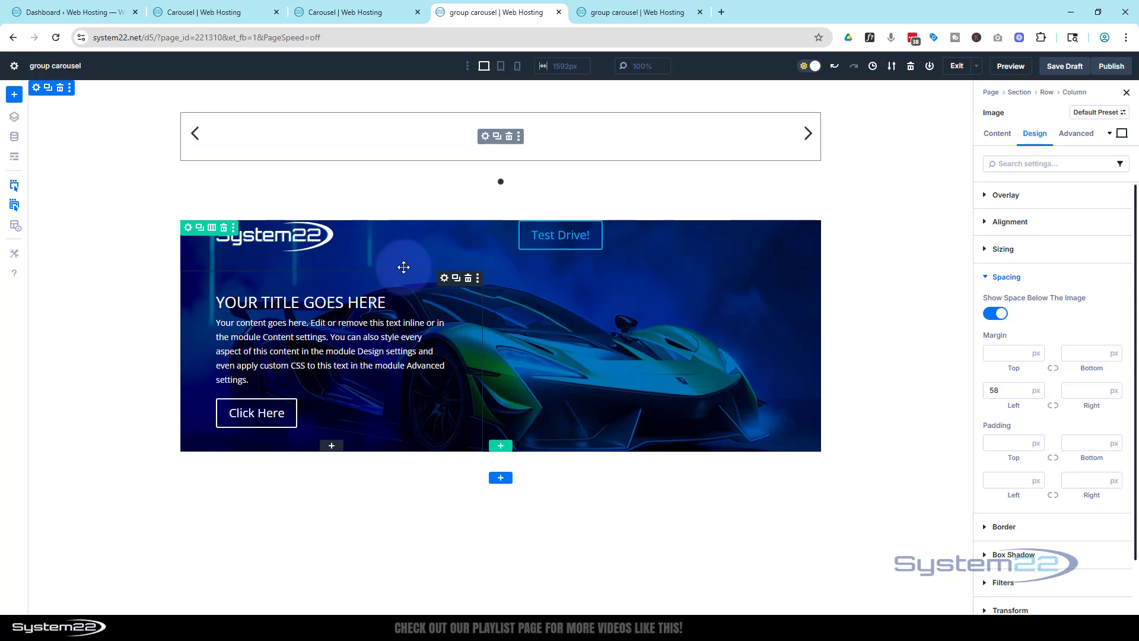
- Change the text colour of the "Test Drive!" Button module to Light
{"action": "left_click", "coordinate": [571, 228]}
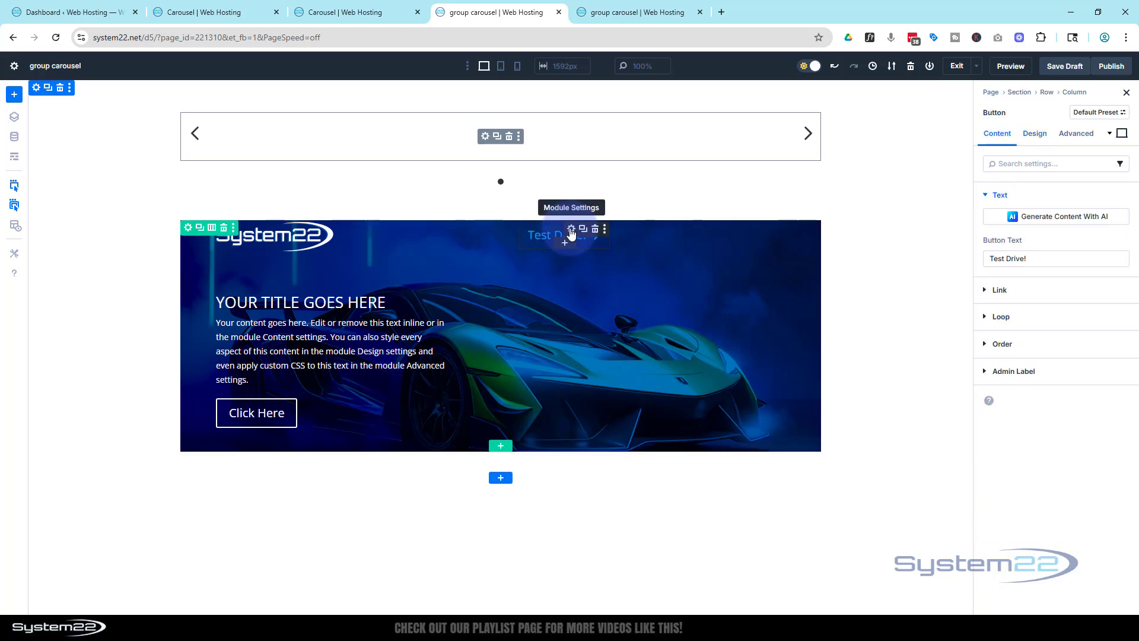
{"action": "left_click", "coordinate": [1034, 134]}
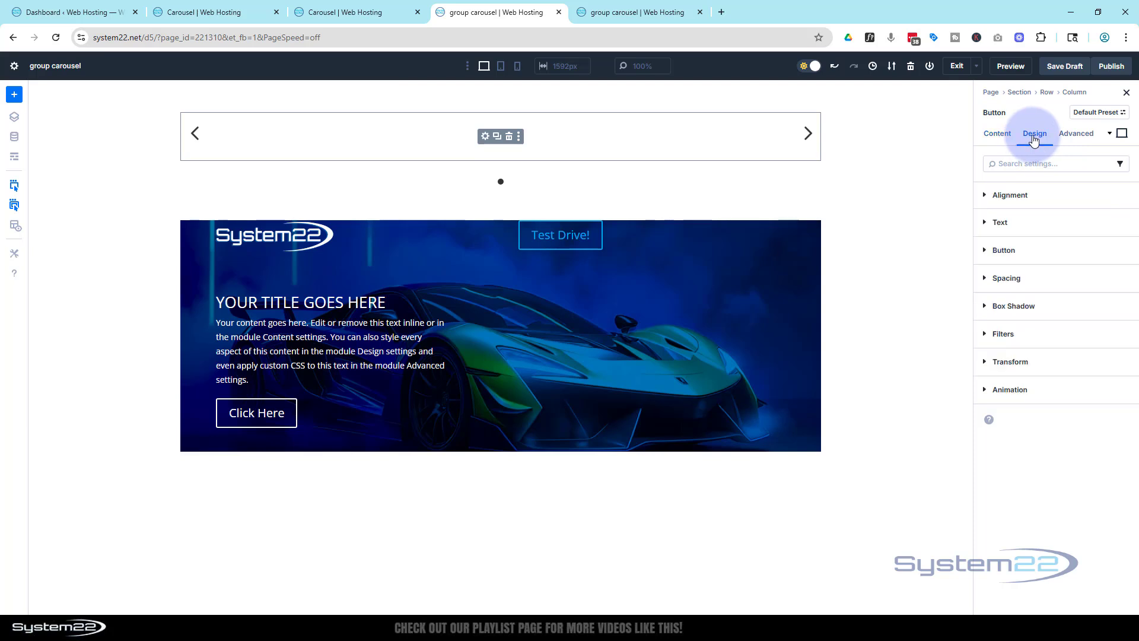
{"action": "left_click", "coordinate": [1018, 223]}
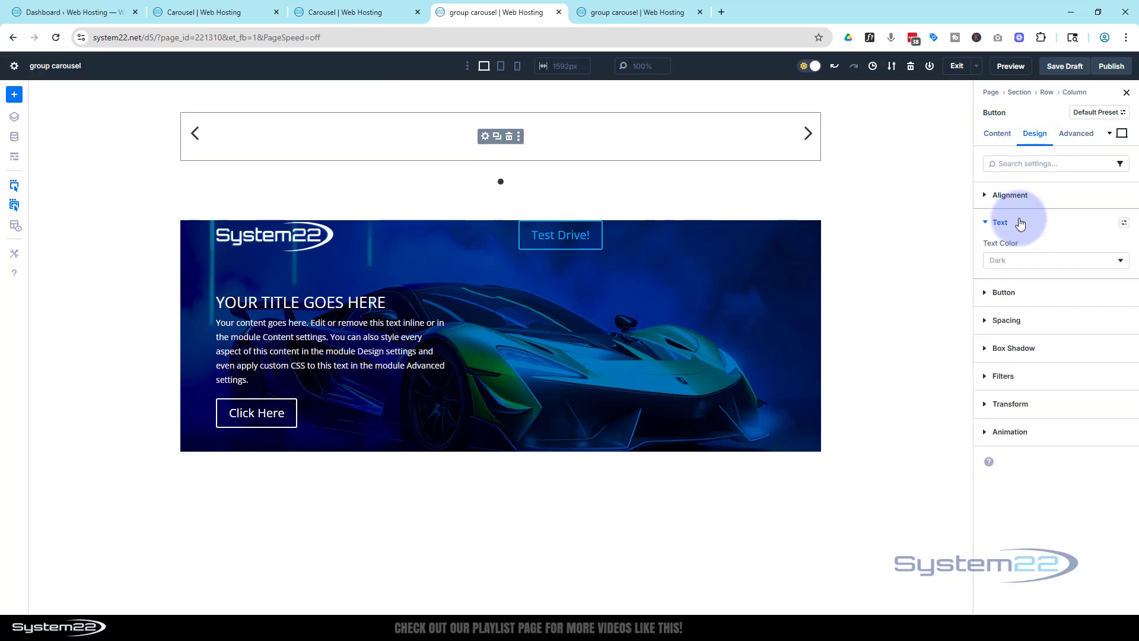
{"action": "left_click", "coordinate": [1030, 260]}
{"action": "left_click", "coordinate": [1030, 270]}
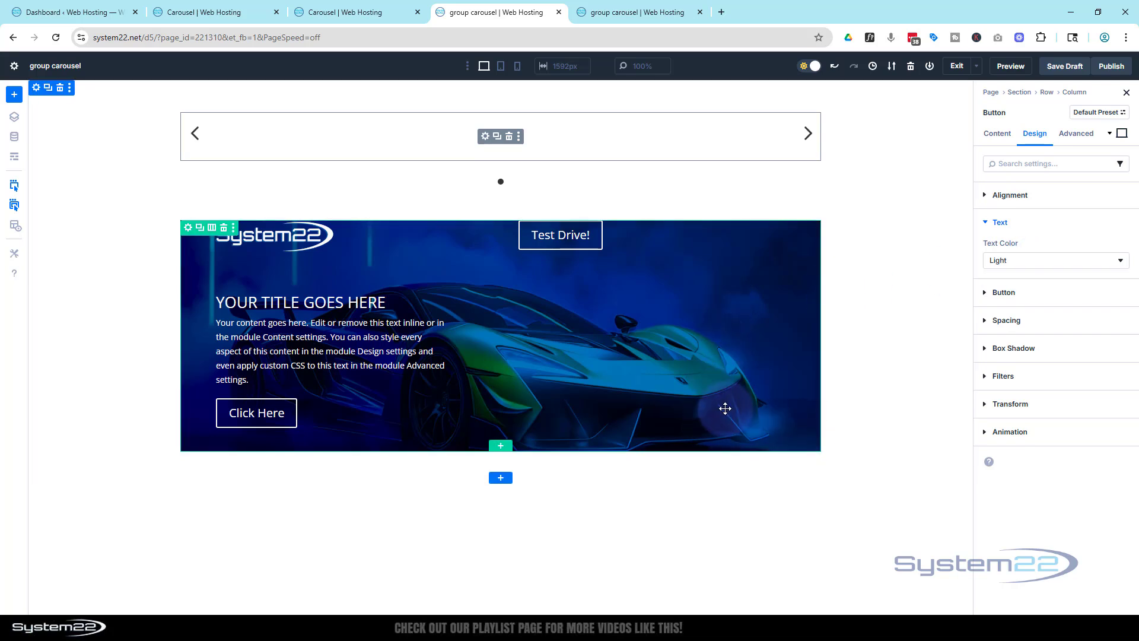
- Position the "Test Drive!" button absolutely, with its offset origin at the bottom-right corner
{"action": "left_click", "coordinate": [1079, 135]}
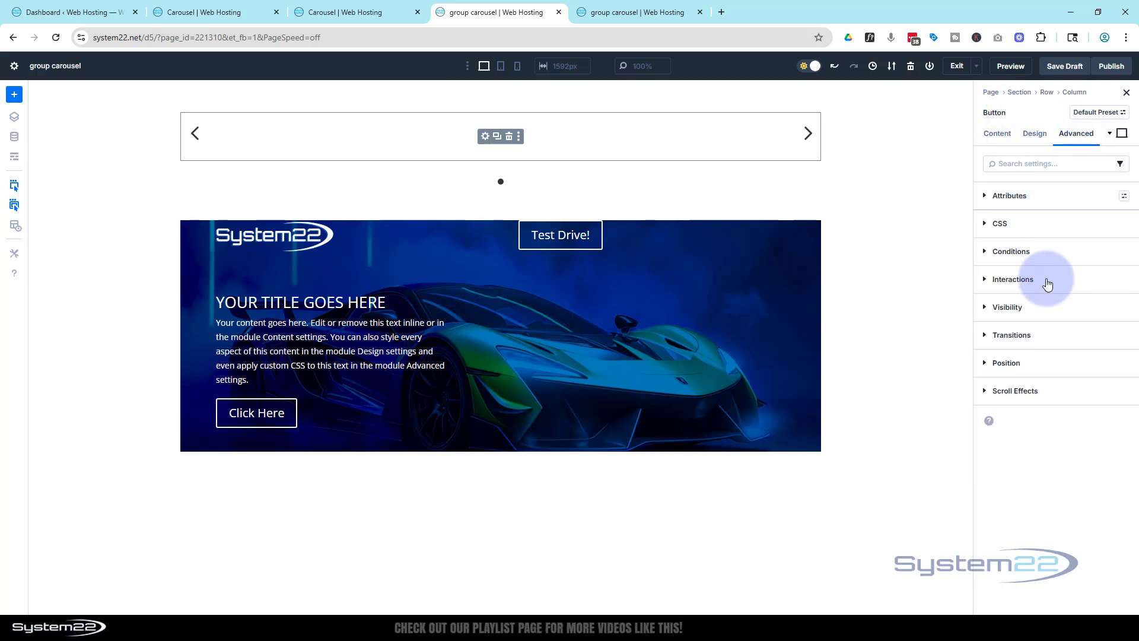
{"action": "left_click", "coordinate": [1034, 365]}
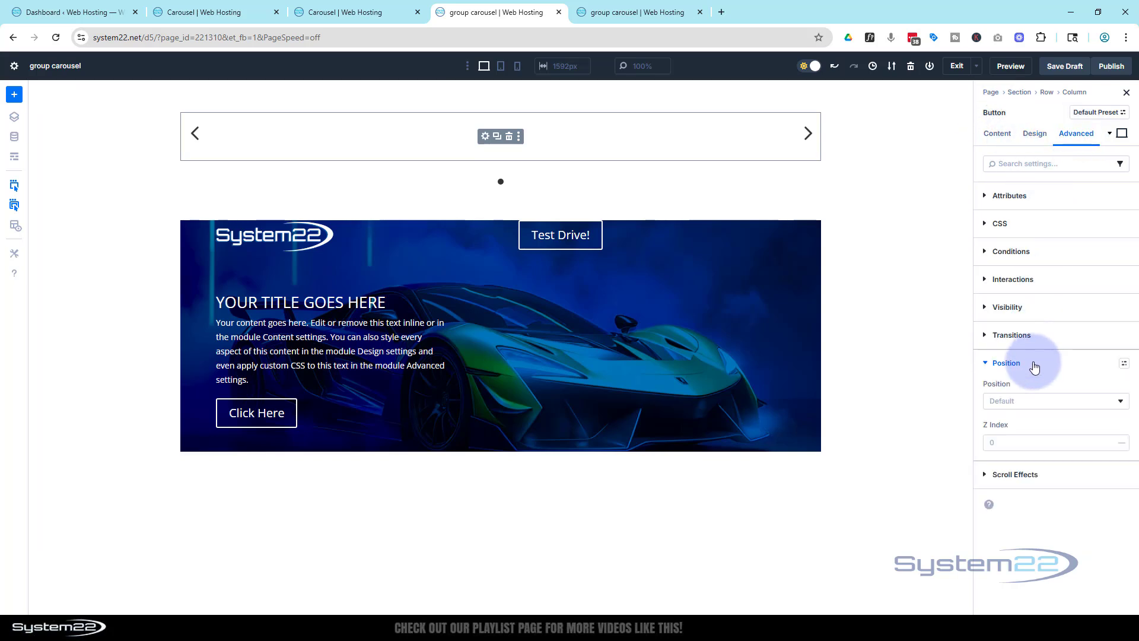
{"action": "left_click", "coordinate": [1039, 403]}
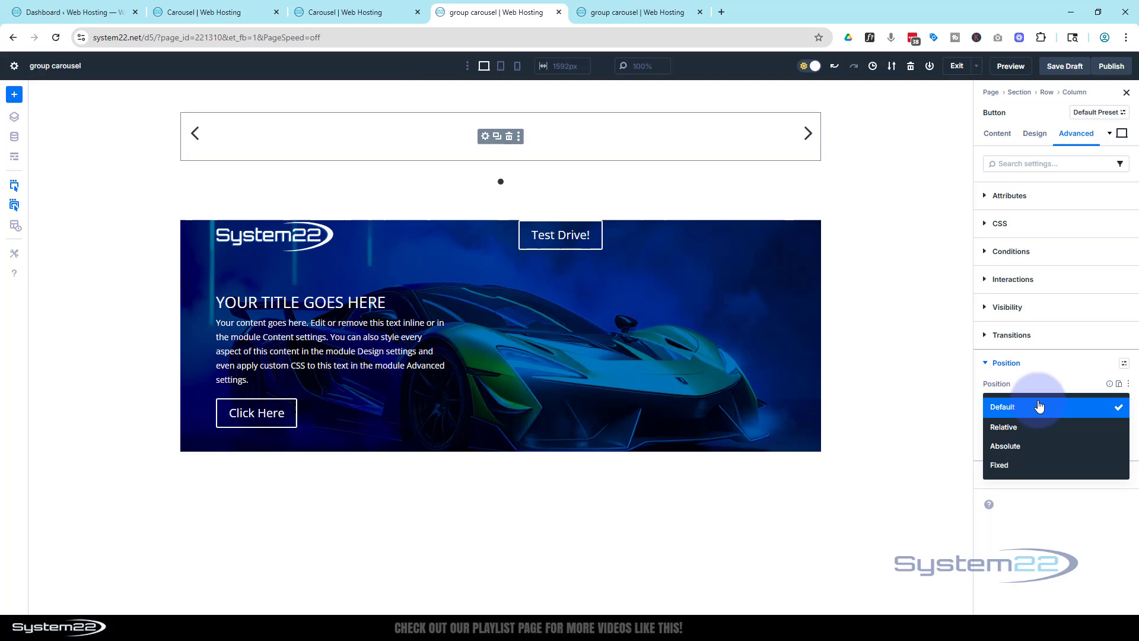
{"action": "left_click", "coordinate": [1033, 449]}
{"action": "left_click", "coordinate": [1082, 516]}
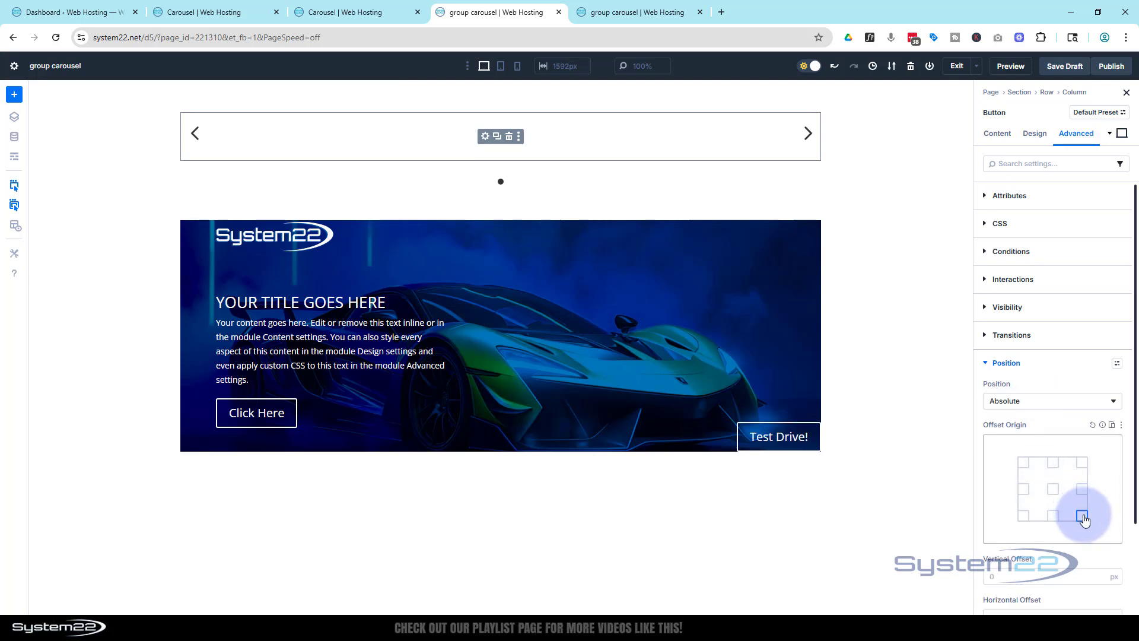
- Offset the "Test Drive!" button by 40 px vertically and 40 px horizontally
{"action": "scroll", "coordinate": [1019, 465], "scroll_direction": "down", "scroll_amount": 2}
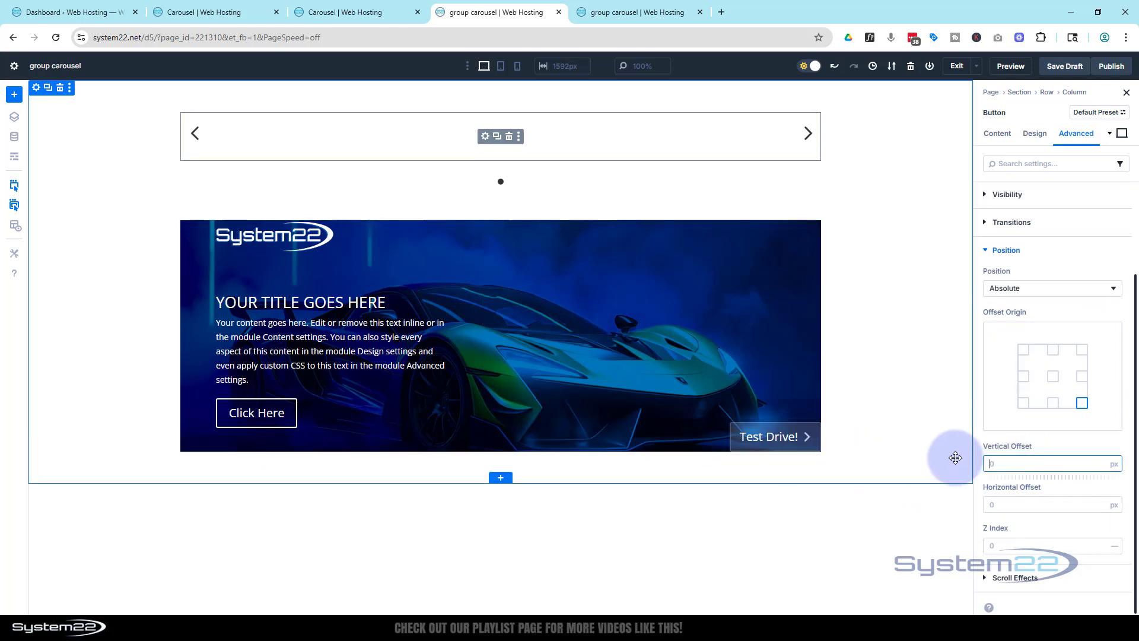
{"action": "left_click", "coordinate": [1000, 462]}
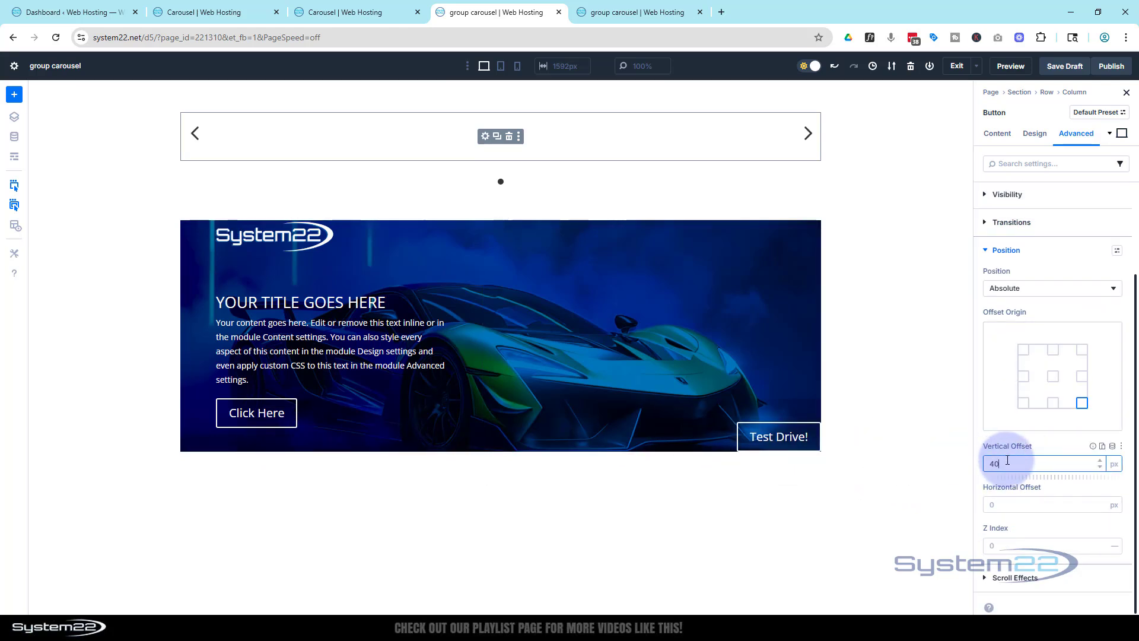
{"action": "type", "text": "40"}
{"action": "left_click", "coordinate": [1044, 446]}
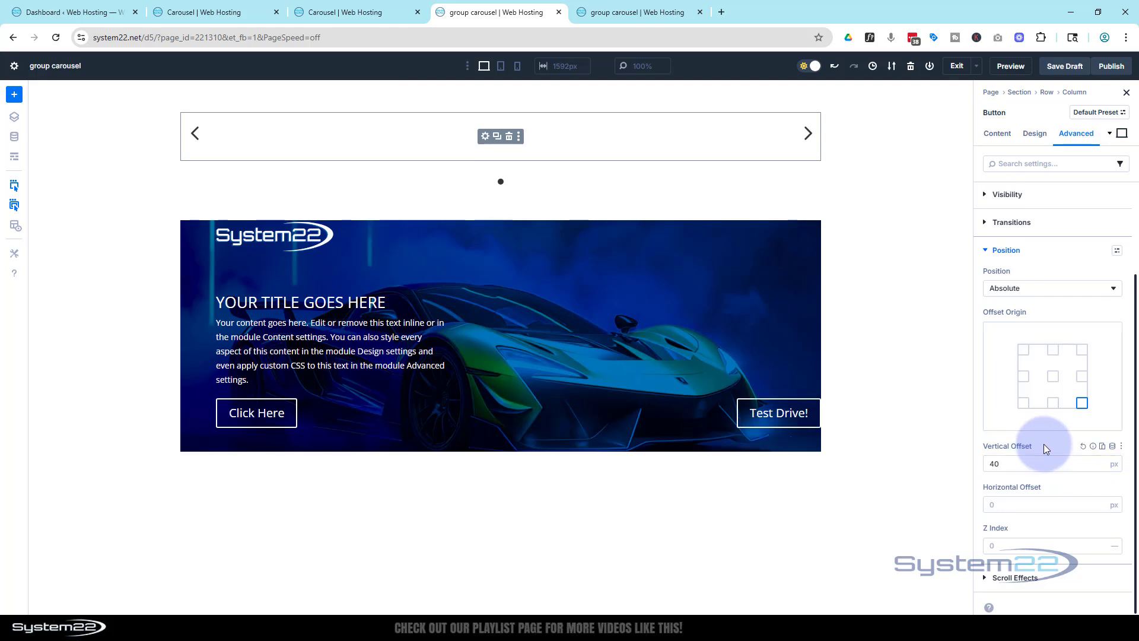
{"action": "left_click", "coordinate": [993, 504]}
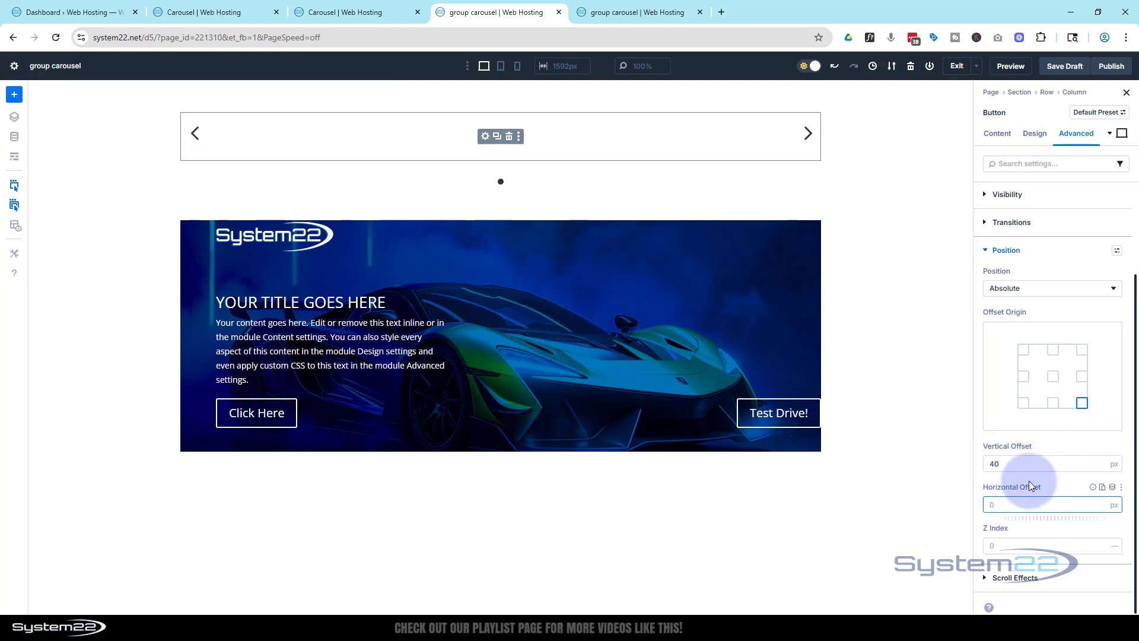
{"action": "type", "text": "40"}
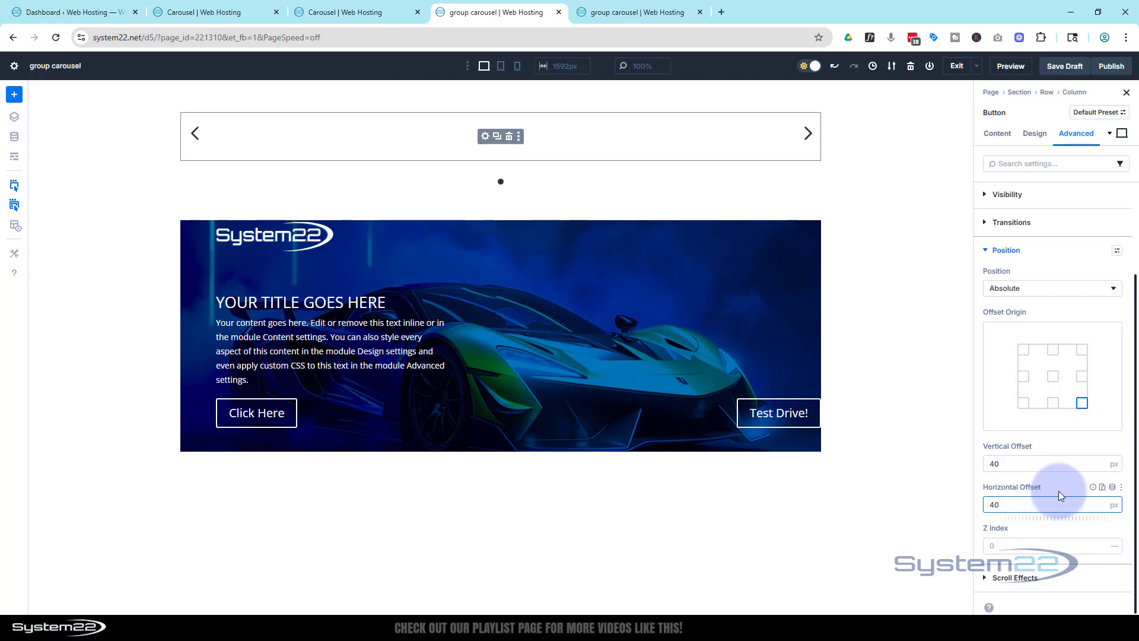
{"action": "left_click", "coordinate": [1059, 486]}
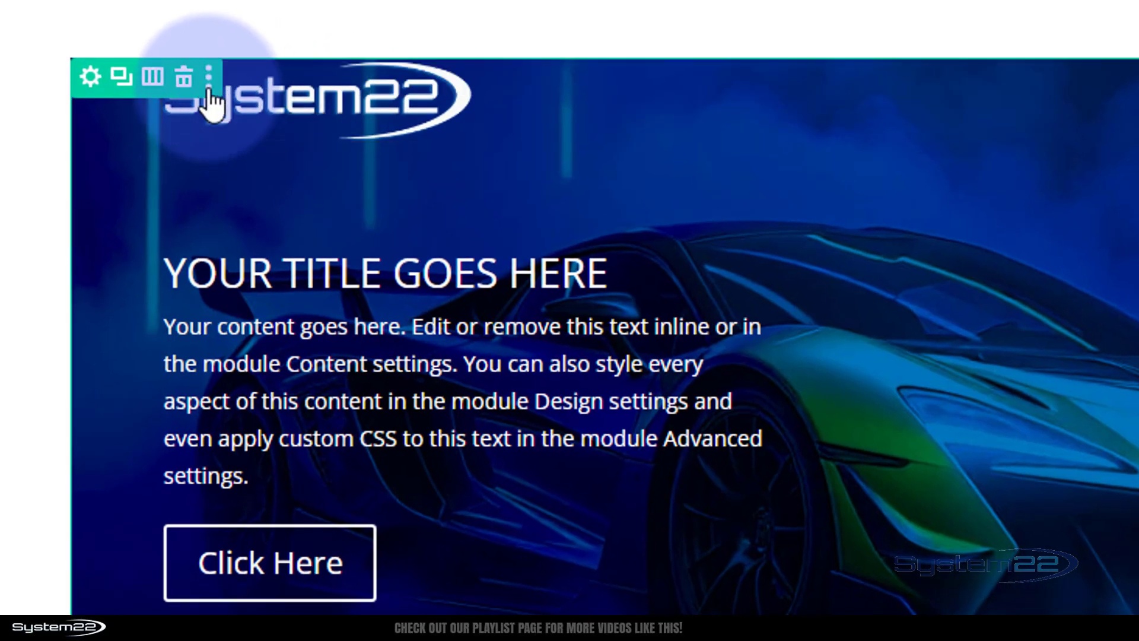
- Copy the finished car row into the empty group of the carousel slide and delete the original row below the carousel
{"action": "left_click", "coordinate": [209, 74]}
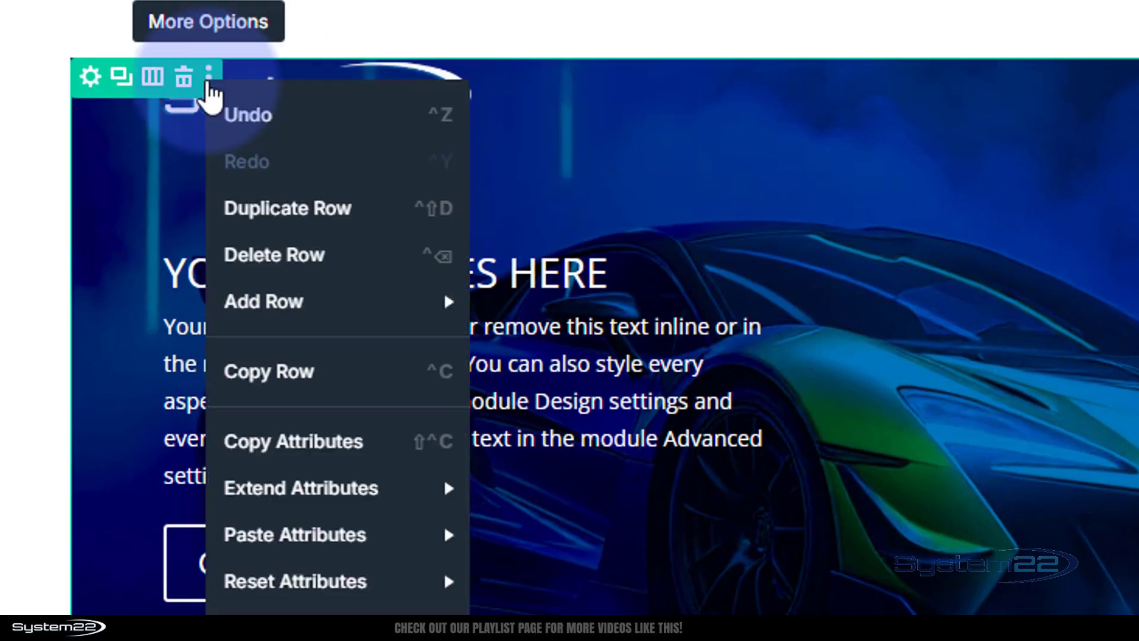
{"action": "left_click", "coordinate": [267, 374]}
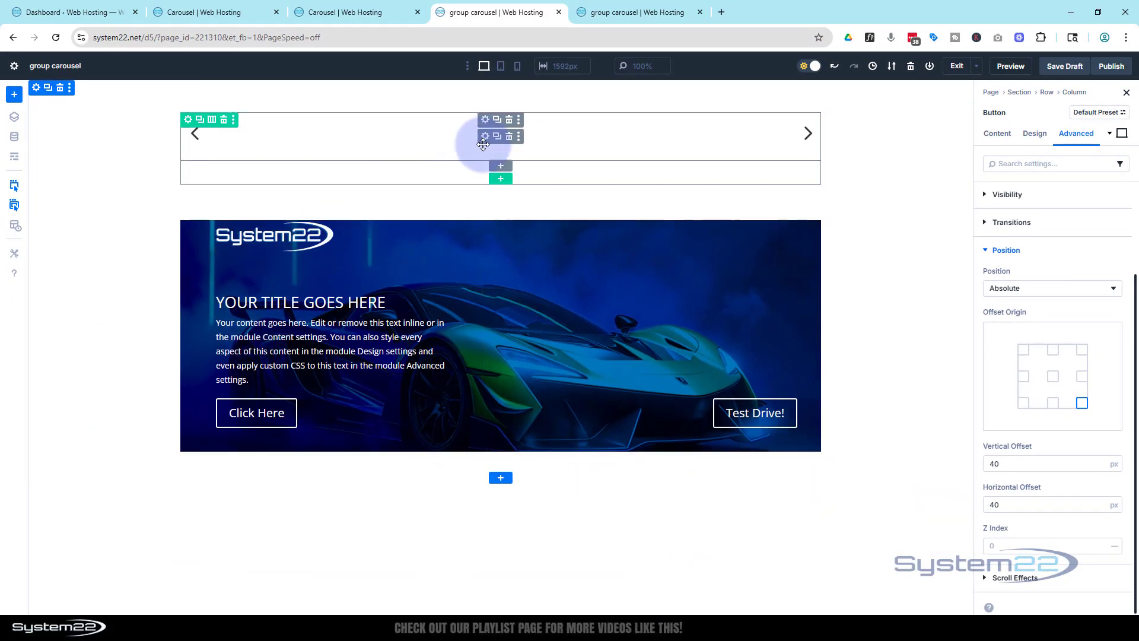
{"action": "left_click", "coordinate": [519, 136]}
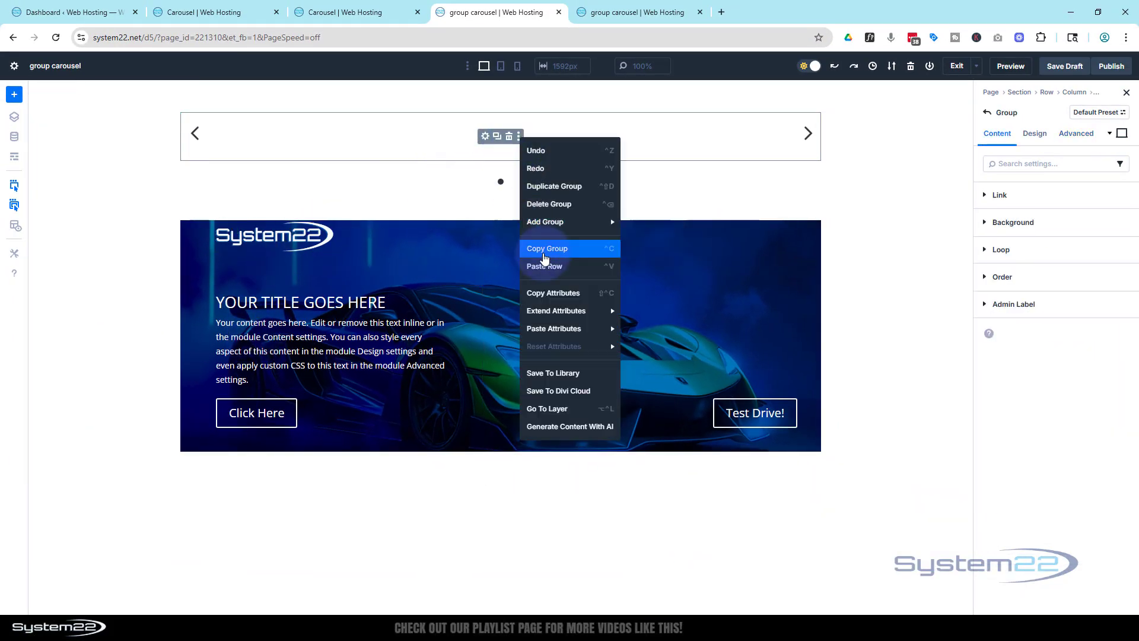
{"action": "left_click", "coordinate": [545, 267]}
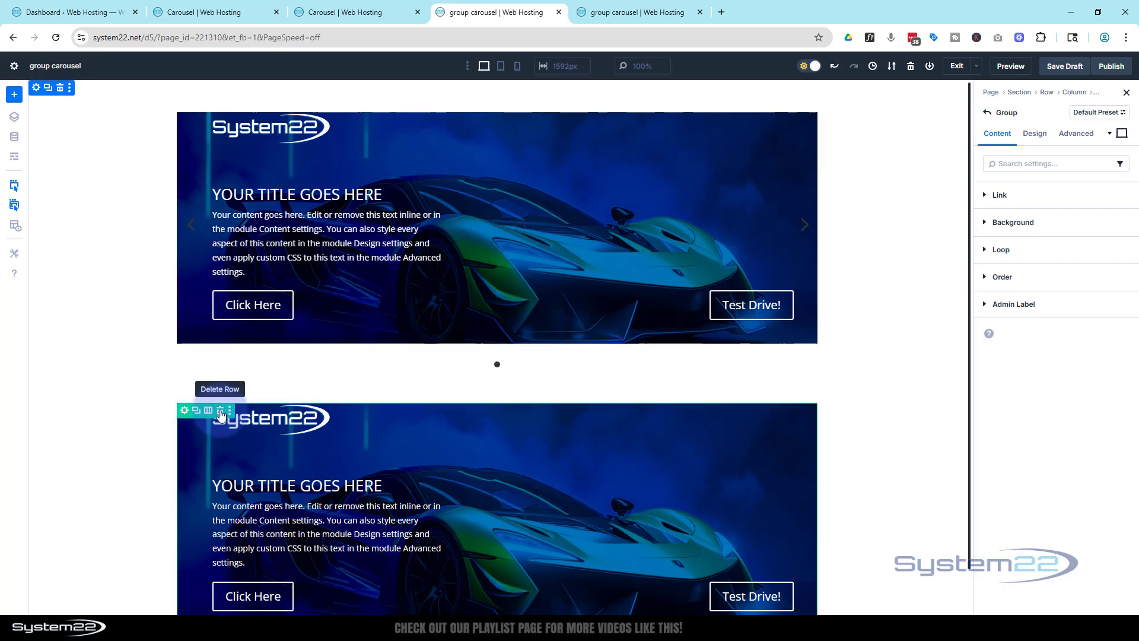
{"action": "left_click", "coordinate": [220, 410]}
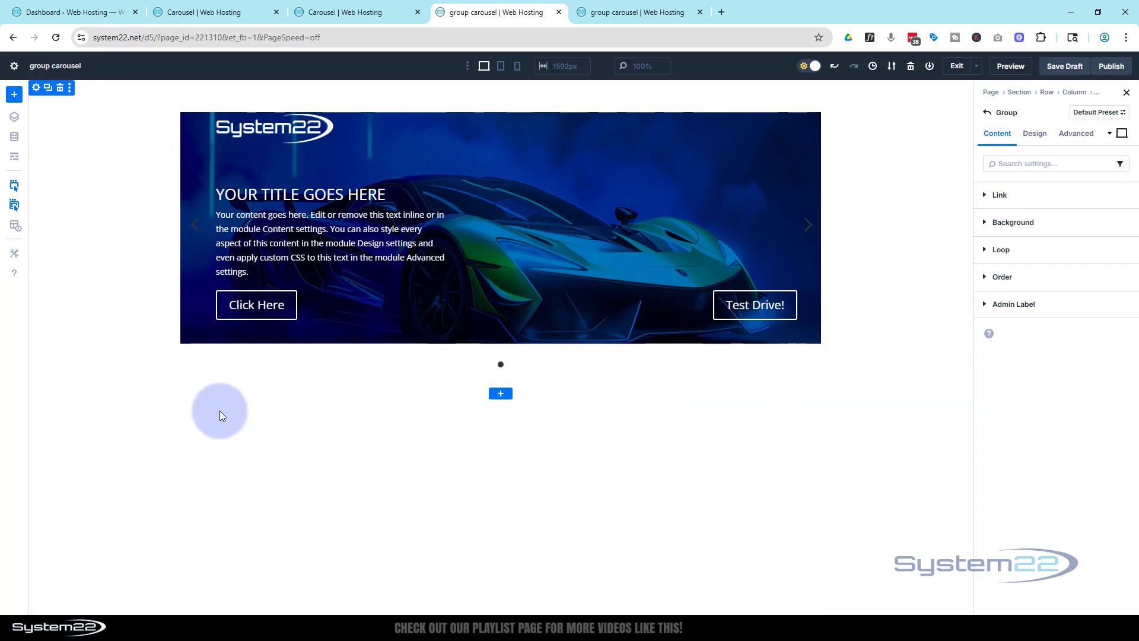
{"action": "left_click", "coordinate": [988, 112]}
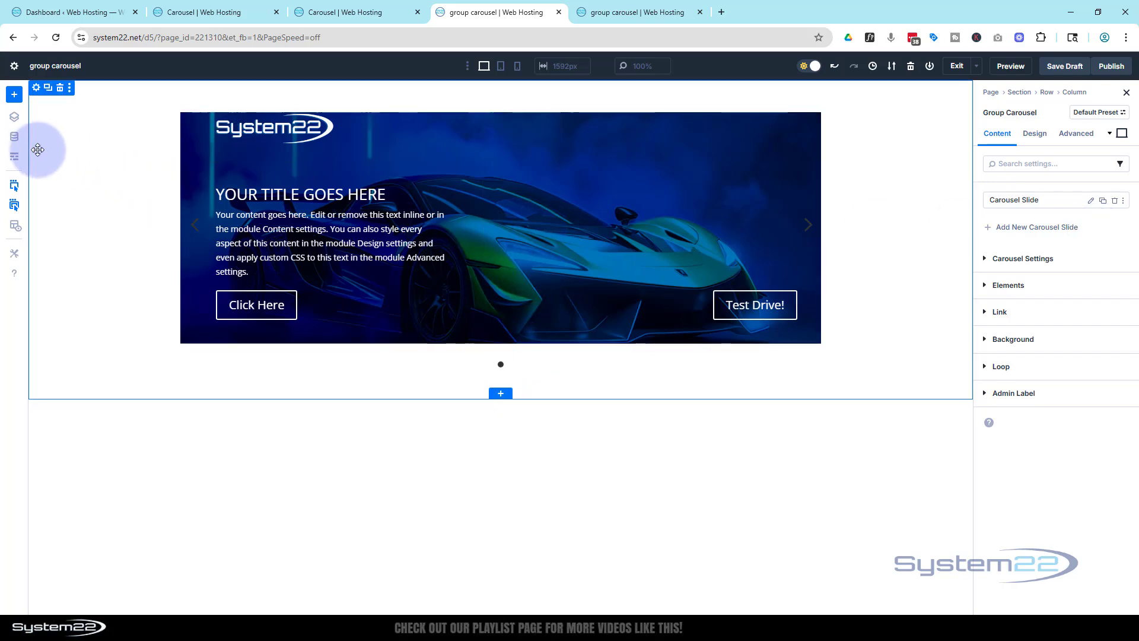
- Set the width and max width of the outer row holding the group carousel to 100%
{"action": "left_click", "coordinate": [14, 157]}
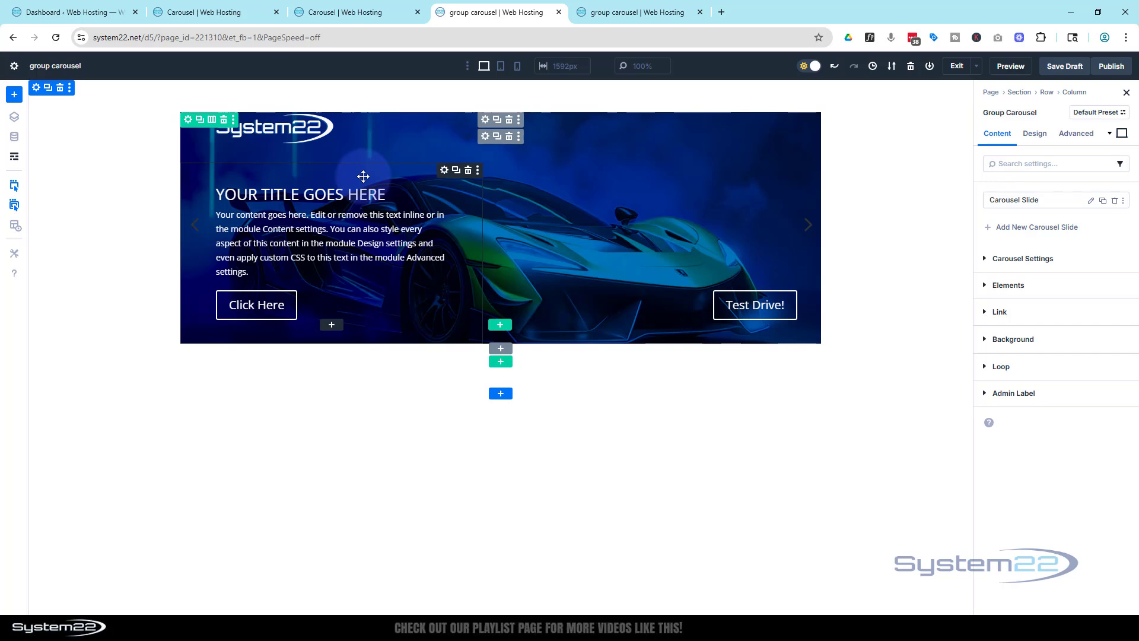
{"action": "left_click", "coordinate": [188, 123]}
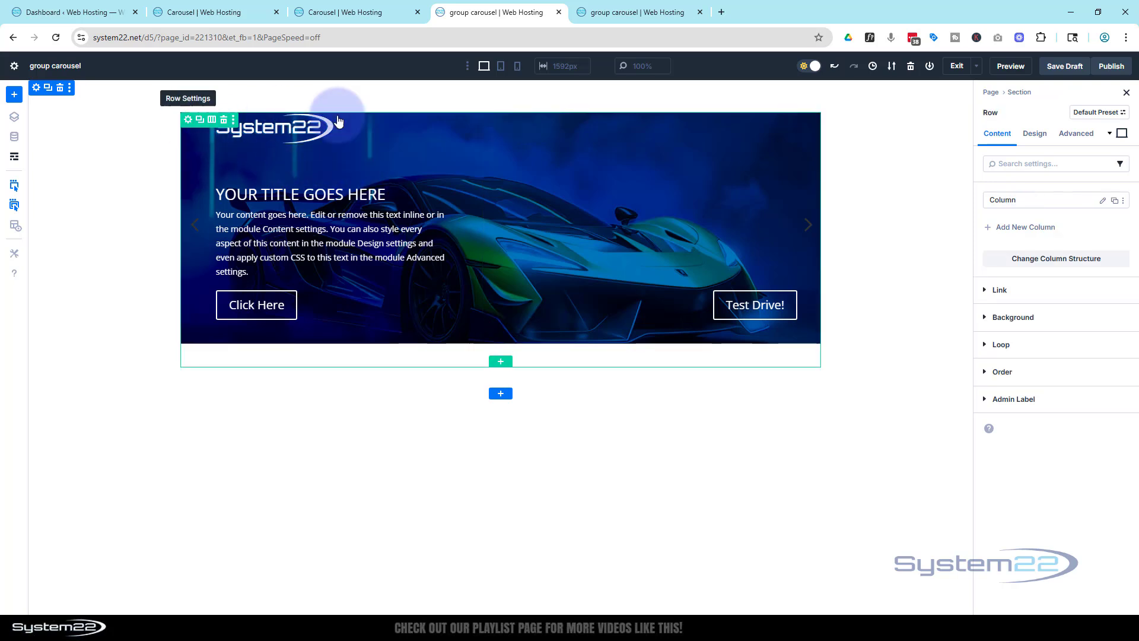
{"action": "left_click", "coordinate": [1035, 135]}
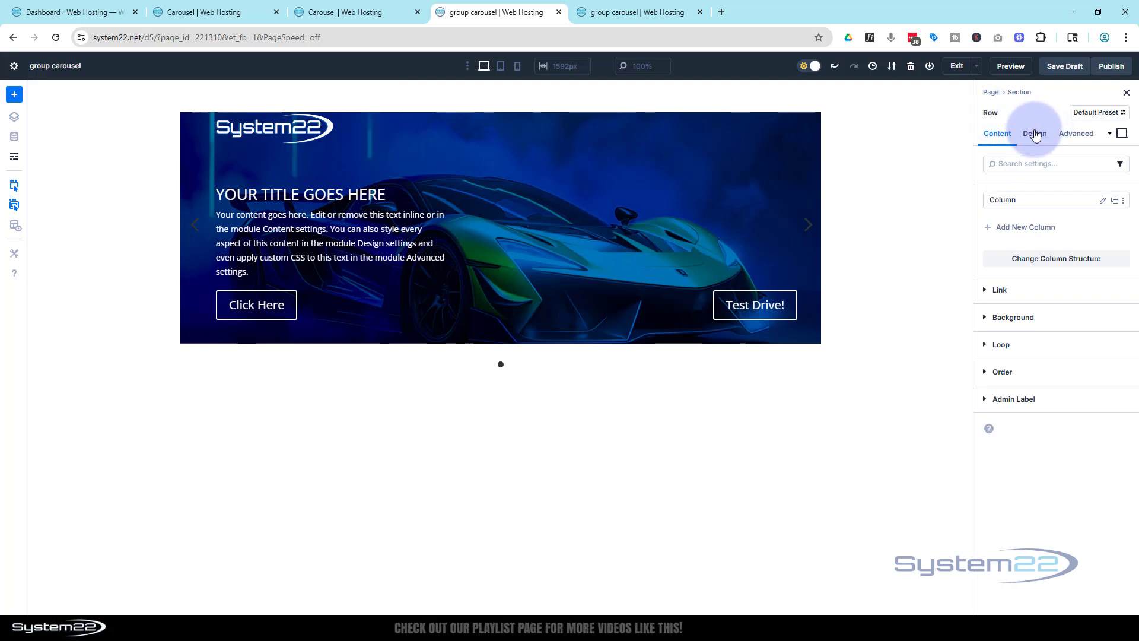
{"action": "left_click", "coordinate": [1035, 227]}
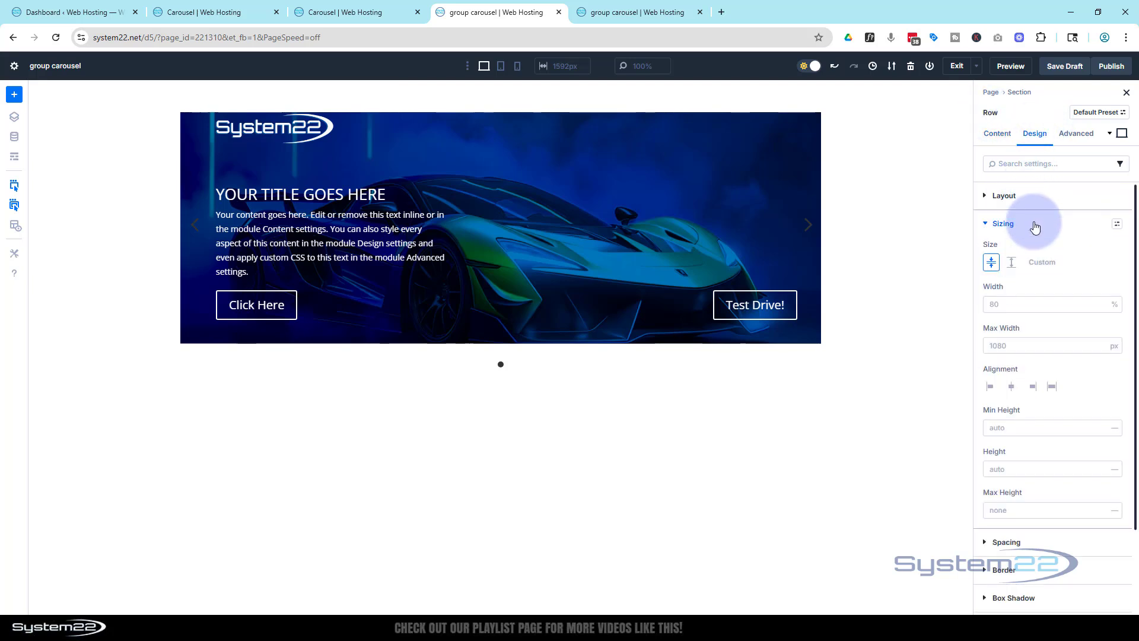
{"action": "left_click", "coordinate": [995, 299]}
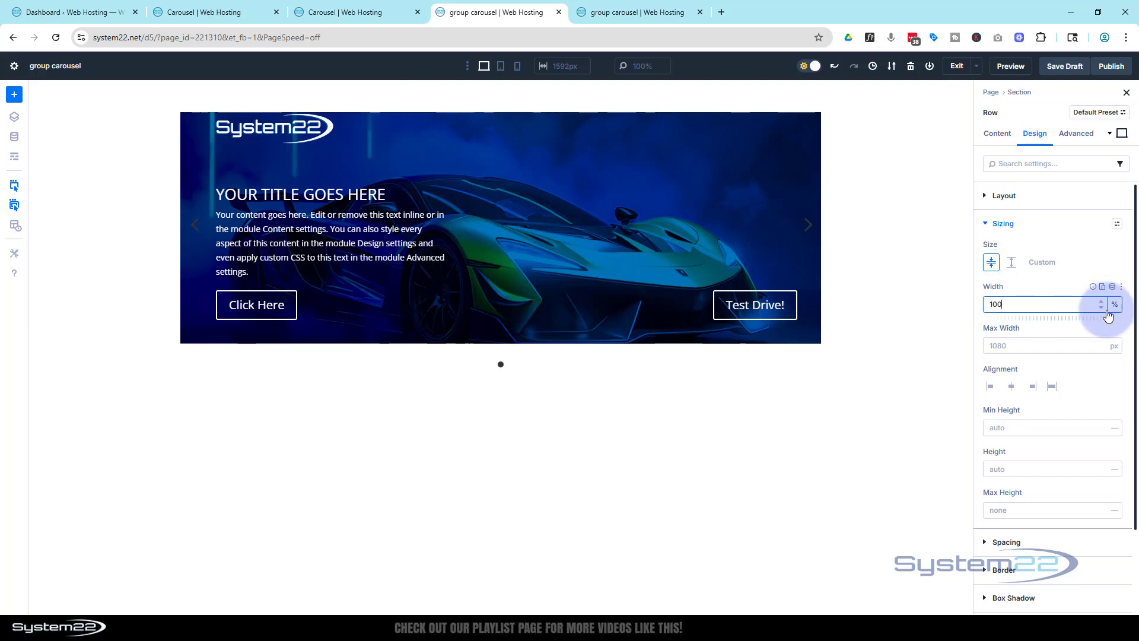
{"action": "left_click", "coordinate": [991, 344]}
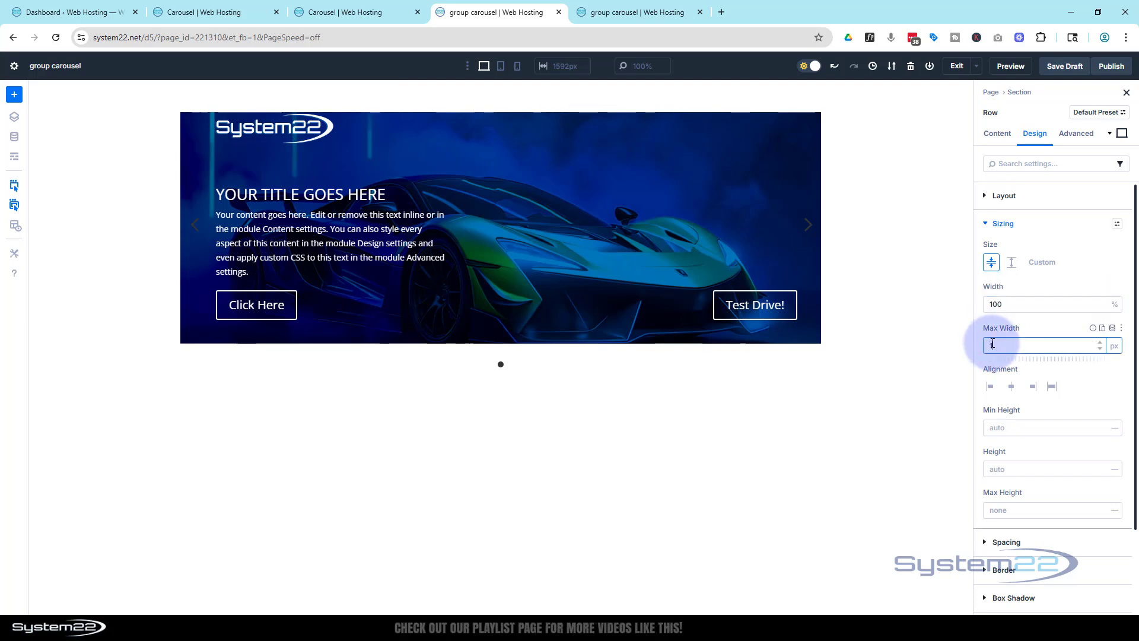
{"action": "left_click", "coordinate": [1114, 346]}
{"action": "left_click", "coordinate": [1115, 359]}
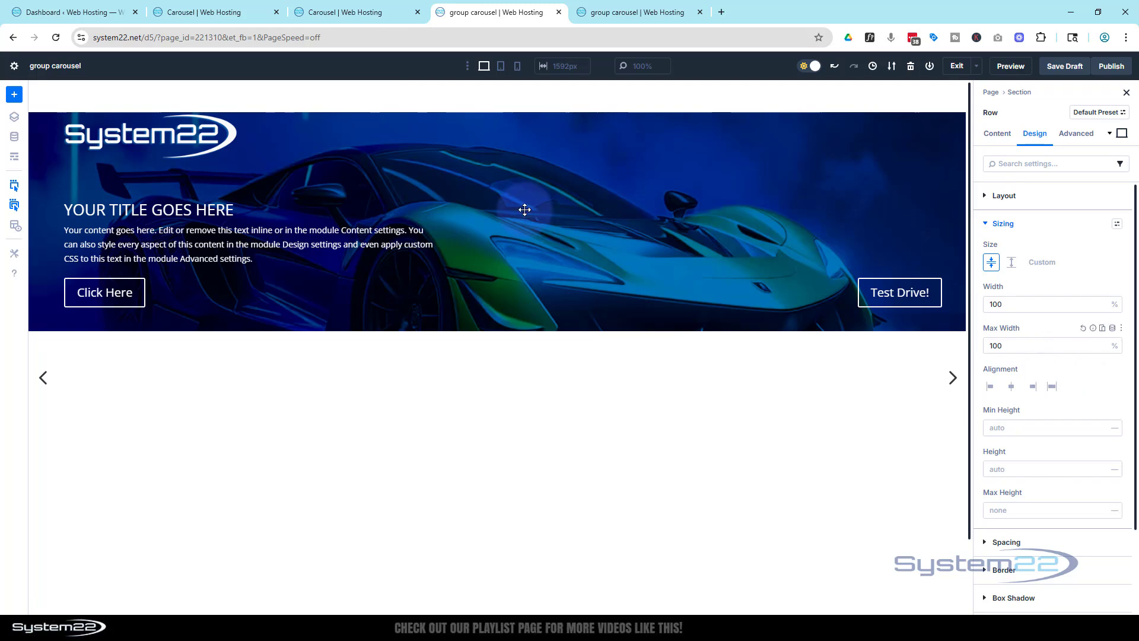
- Remove the background image from the two-column row nested inside the carousel slide
{"action": "left_click", "coordinate": [915, 241]}
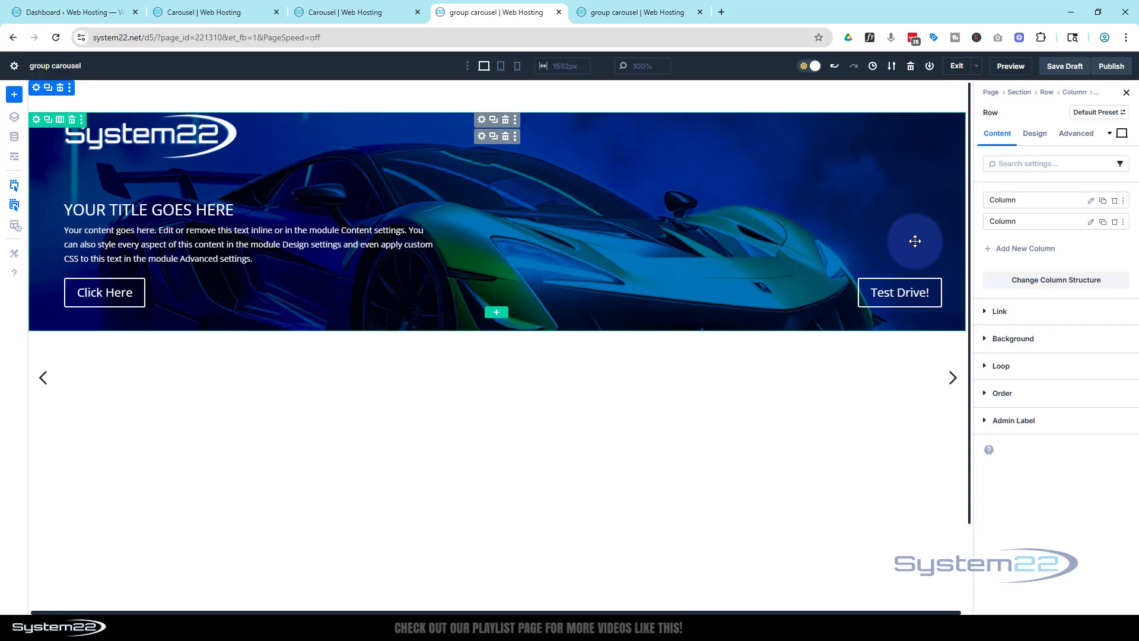
{"action": "left_click", "coordinate": [1008, 338]}
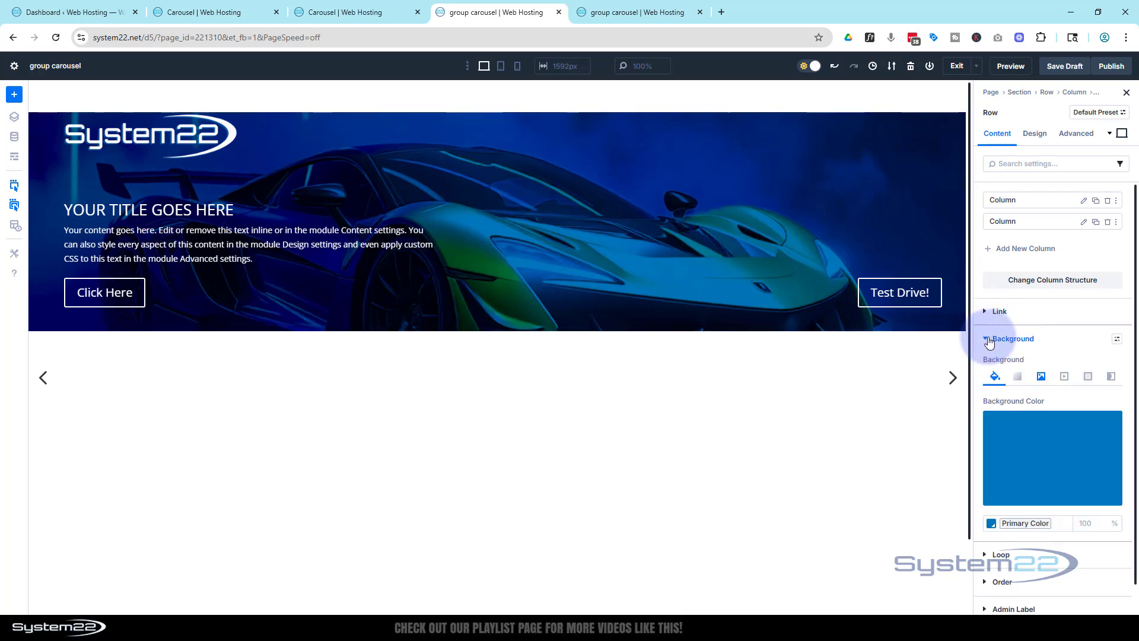
{"action": "left_click", "coordinate": [1041, 376]}
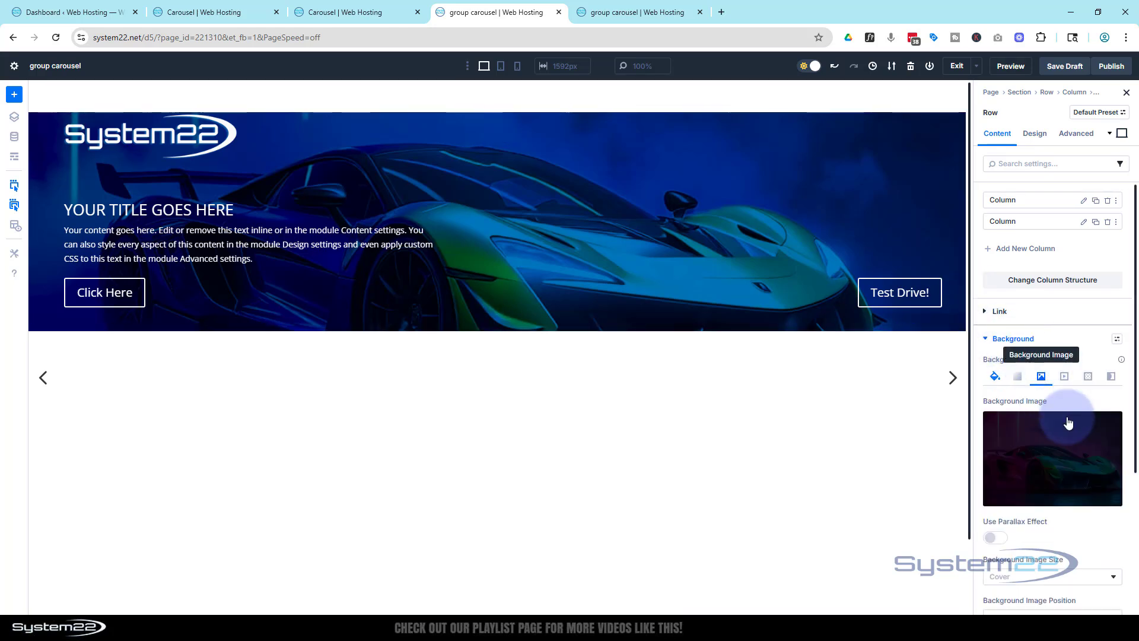
{"action": "left_click", "coordinate": [1108, 425]}
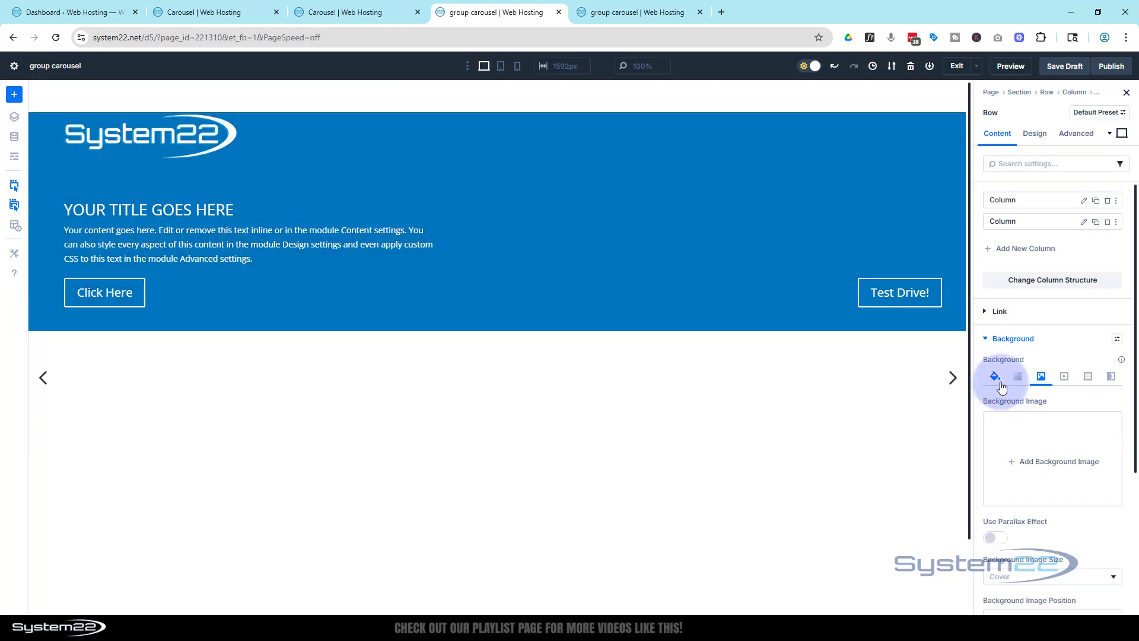
- Set the opacity of the nested row's Primary Color background to 0%
{"action": "left_click", "coordinate": [997, 381]}
{"action": "left_click", "coordinate": [1030, 445]}
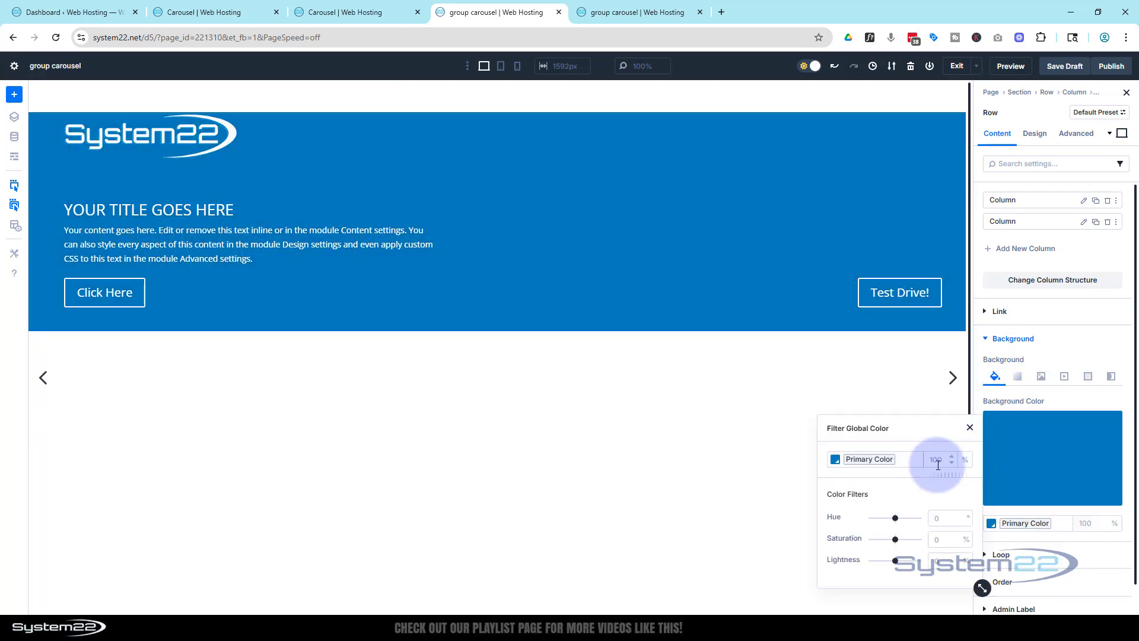
{"action": "left_click", "coordinate": [946, 460]}
{"action": "type", "text": "0"}
{"action": "left_click", "coordinate": [1050, 488]}
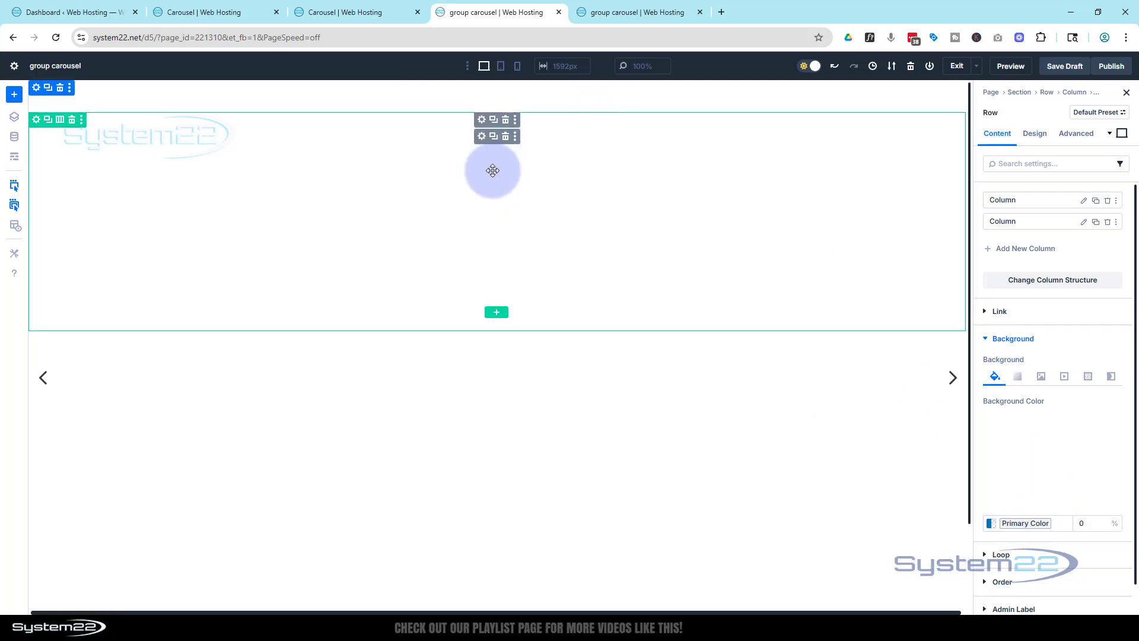
- Give the carousel slide's group the media library image hiUkTaQPOwGGfoC3RrJE-1-bgdtq-scaled.jpg, the neon sports car, as its background
{"action": "left_click", "coordinate": [482, 120]}
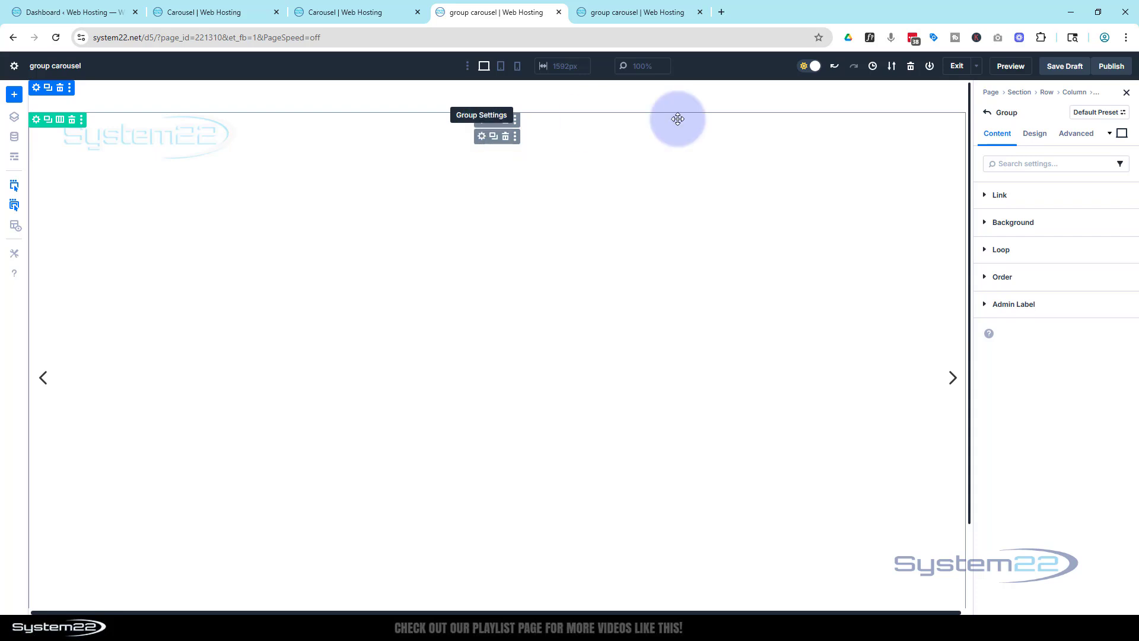
{"action": "left_click", "coordinate": [1010, 224]}
{"action": "left_click", "coordinate": [1044, 260]}
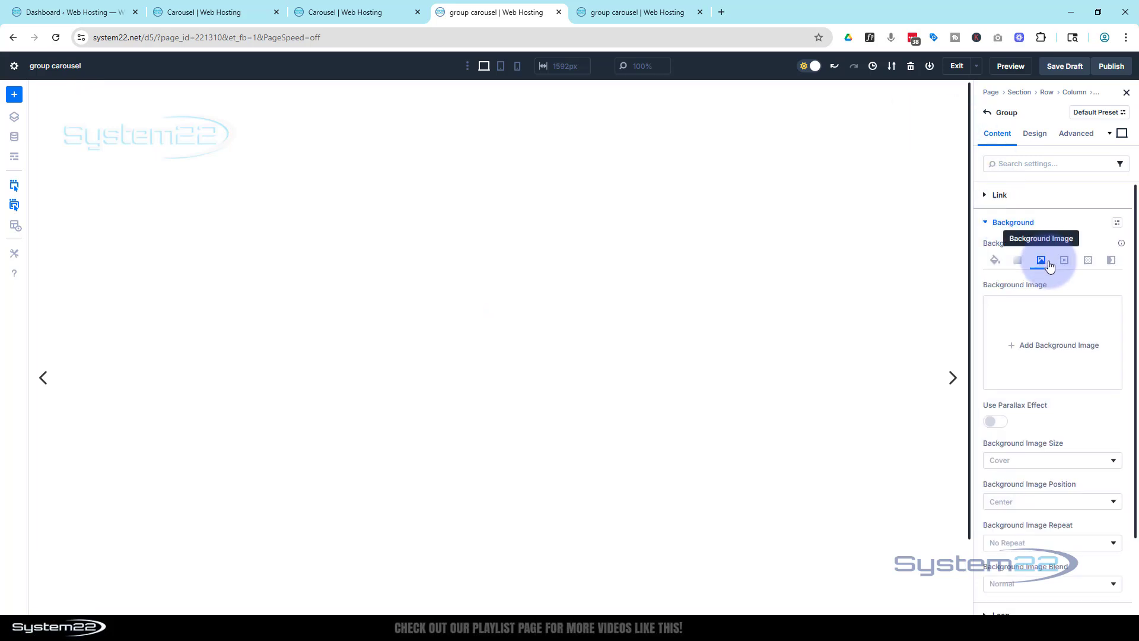
{"action": "left_click", "coordinate": [1054, 345]}
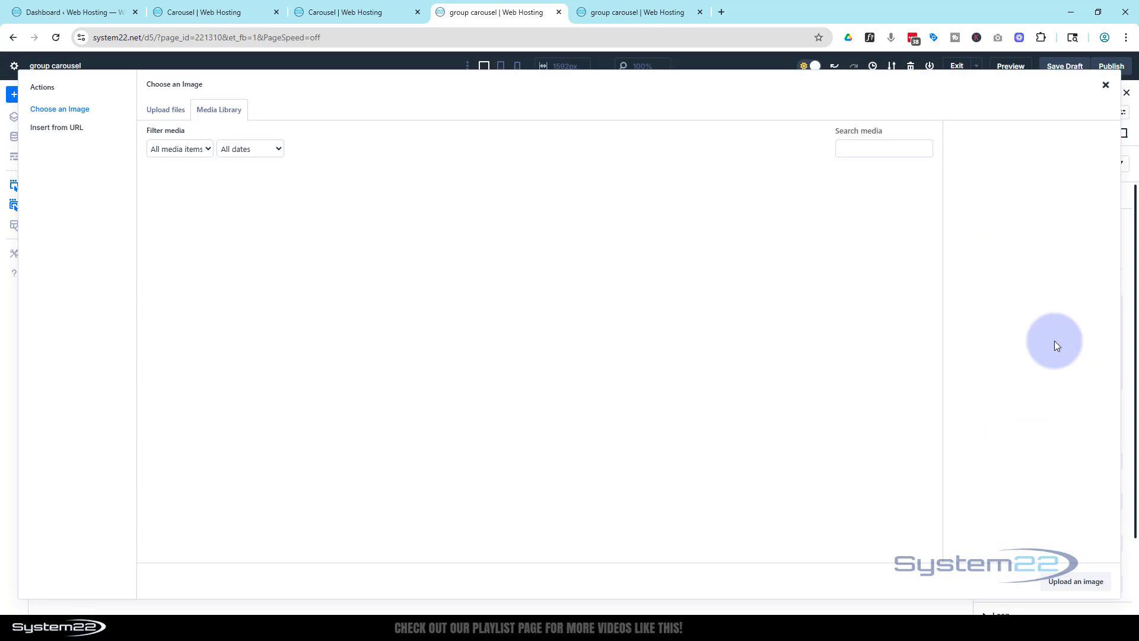
{"action": "left_click", "coordinate": [537, 300]}
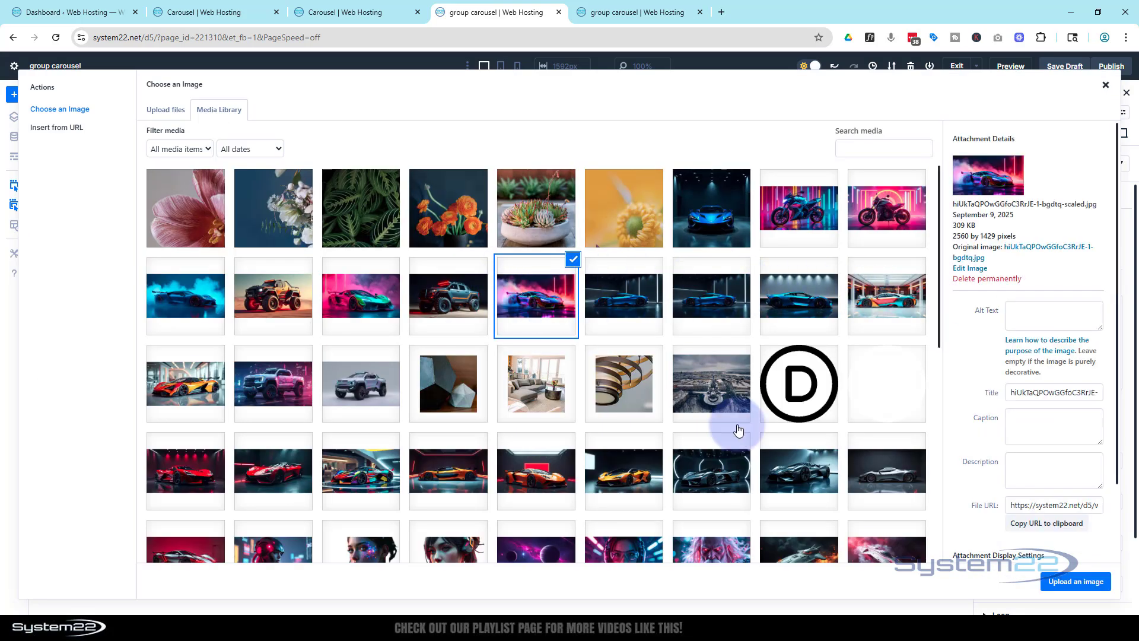
{"action": "left_click", "coordinate": [1076, 581]}
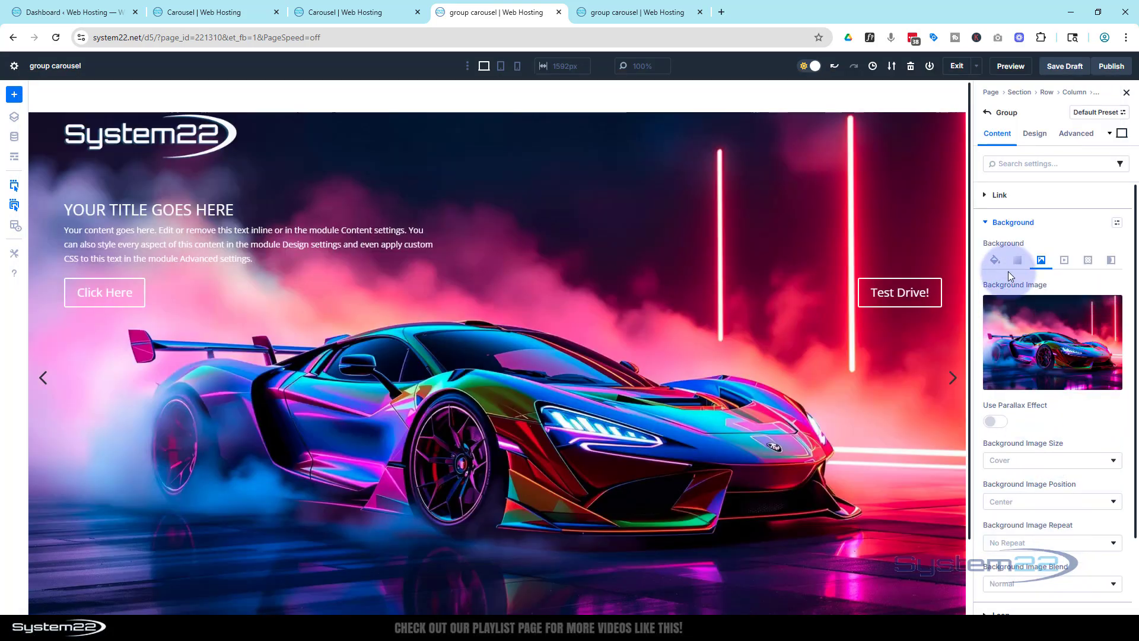
- Add the global Primary Color as the group's background colour and set its background image blend to Multiply
{"action": "left_click", "coordinate": [996, 260]}
{"action": "left_click", "coordinate": [1029, 332]}
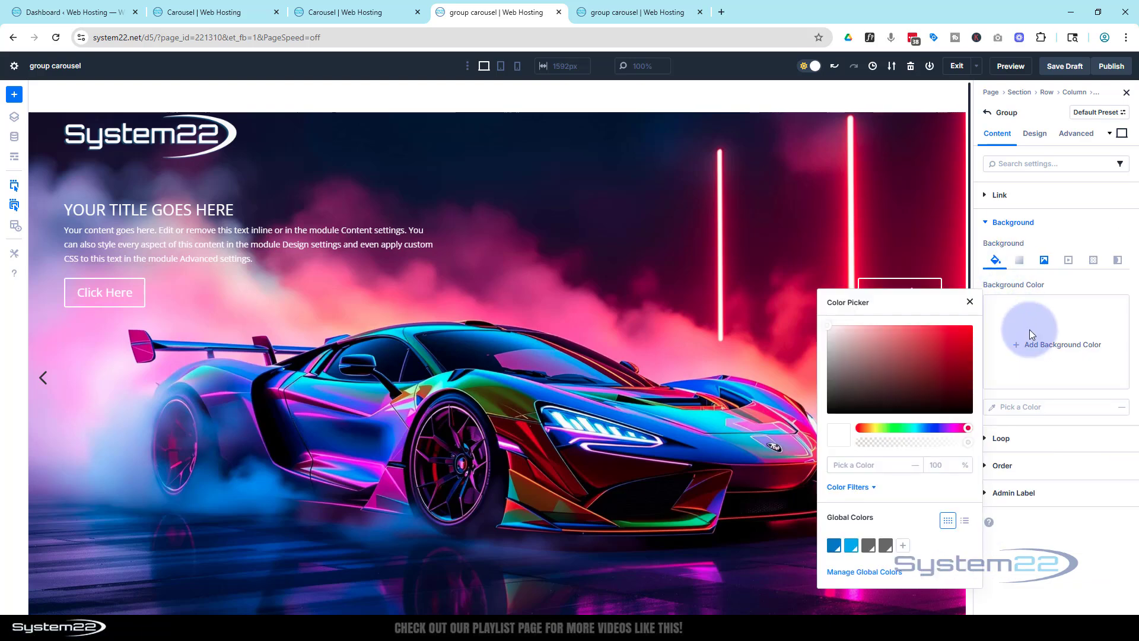
{"action": "left_click", "coordinate": [834, 545]}
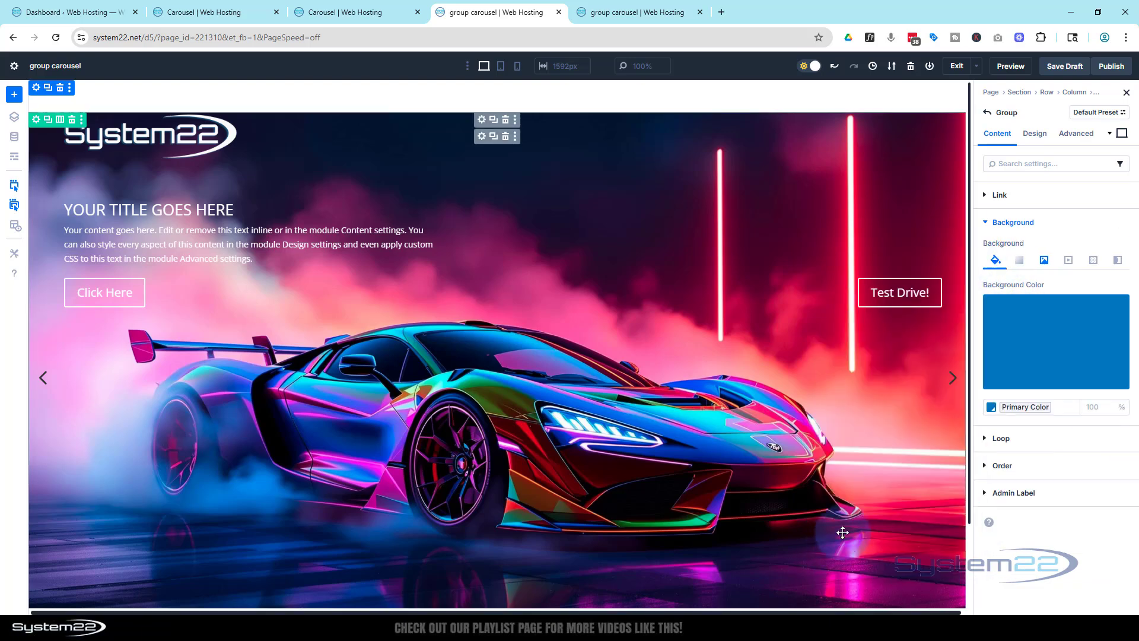
{"action": "left_click", "coordinate": [1045, 259]}
{"action": "scroll", "coordinate": [1076, 293], "scroll_direction": "down", "scroll_amount": 3}
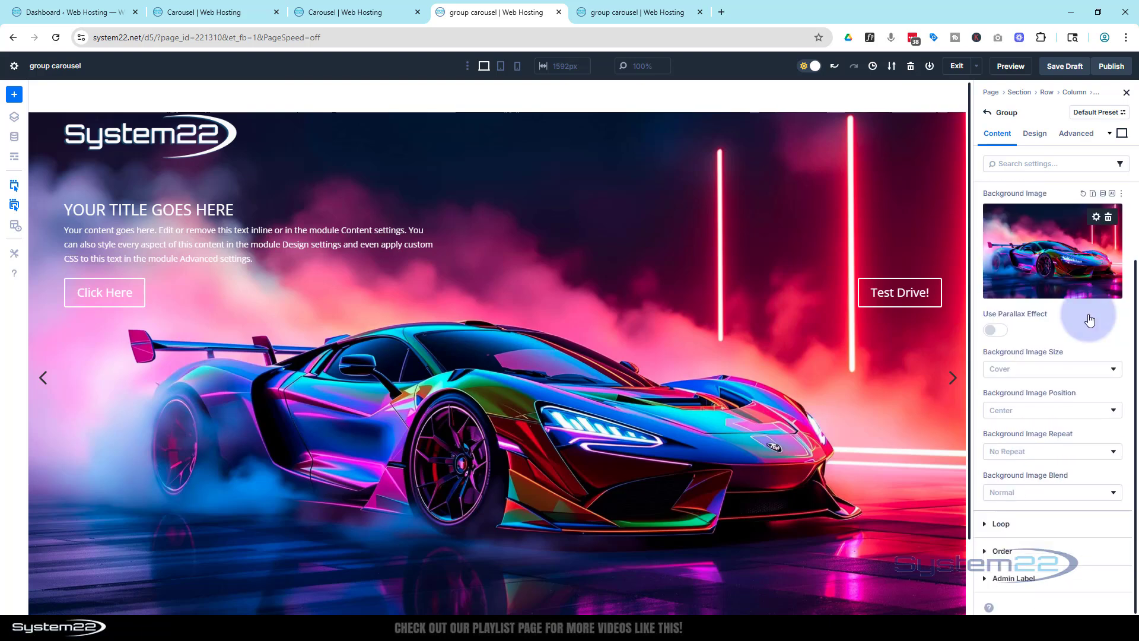
{"action": "left_click", "coordinate": [1085, 490]}
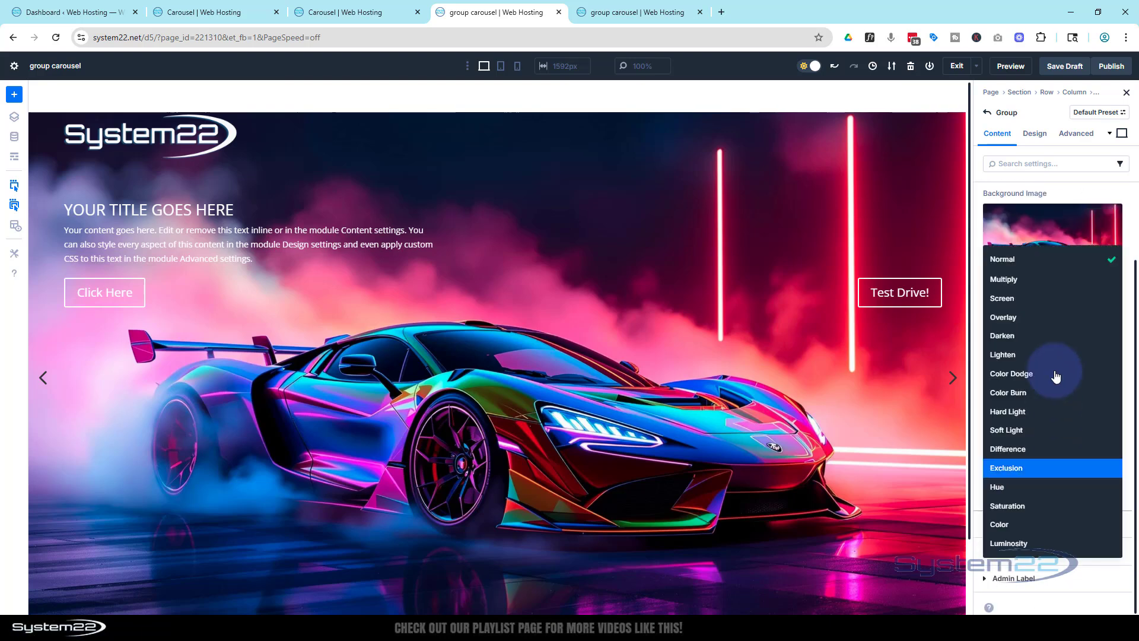
{"action": "left_click", "coordinate": [1030, 287]}
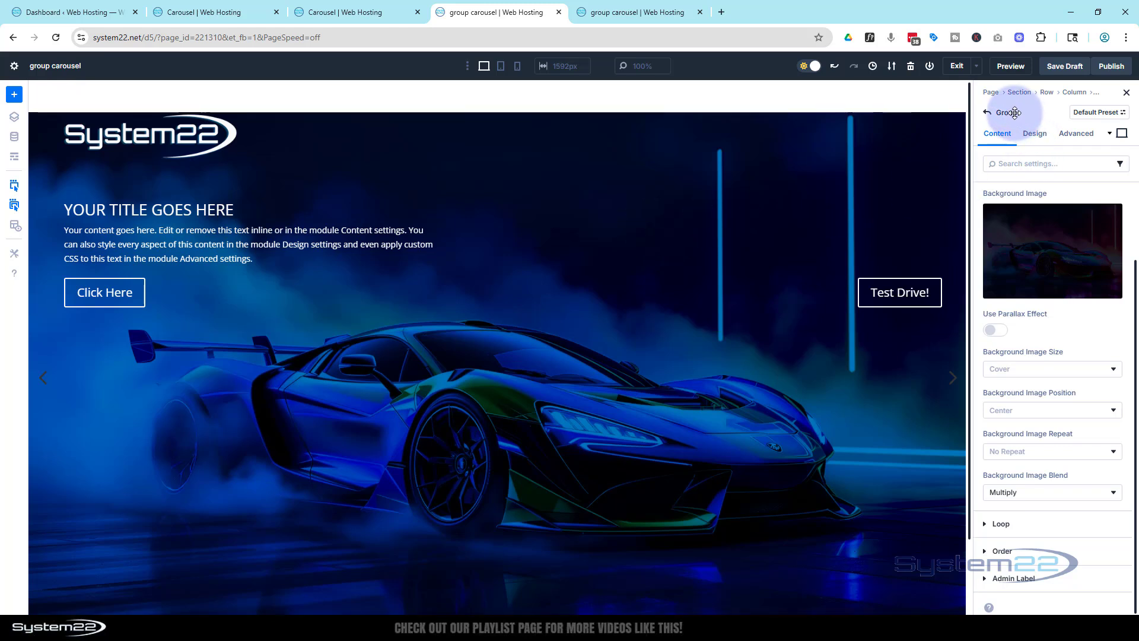
- Compare the group's Justify Content options Center, End and Start, and settle on Center
{"action": "left_click", "coordinate": [1035, 134]}
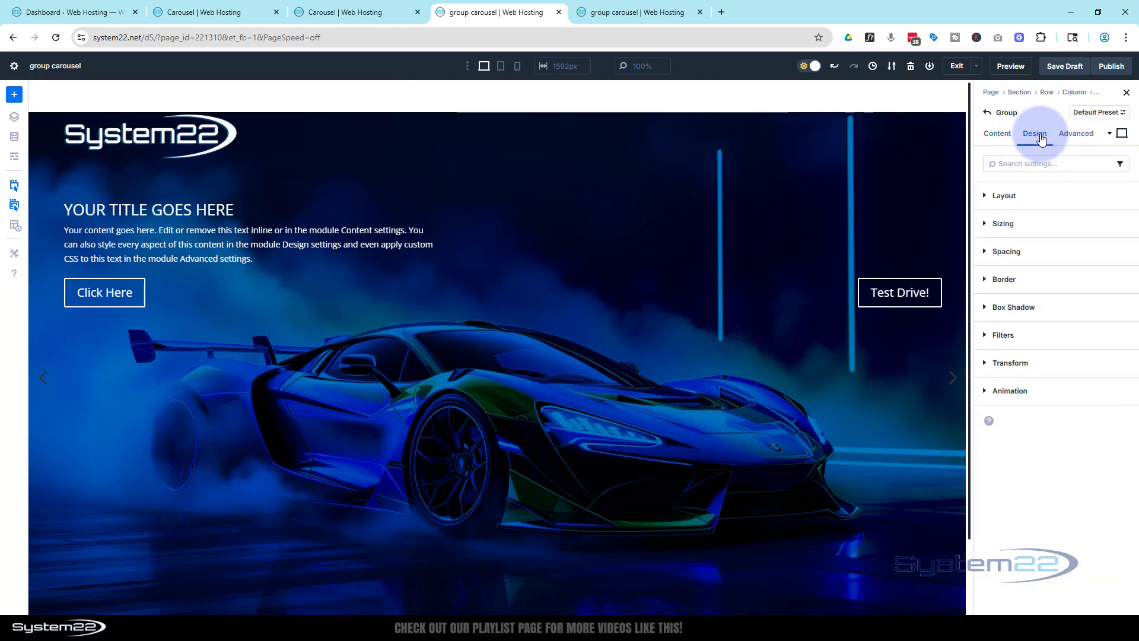
{"action": "left_click", "coordinate": [1029, 201]}
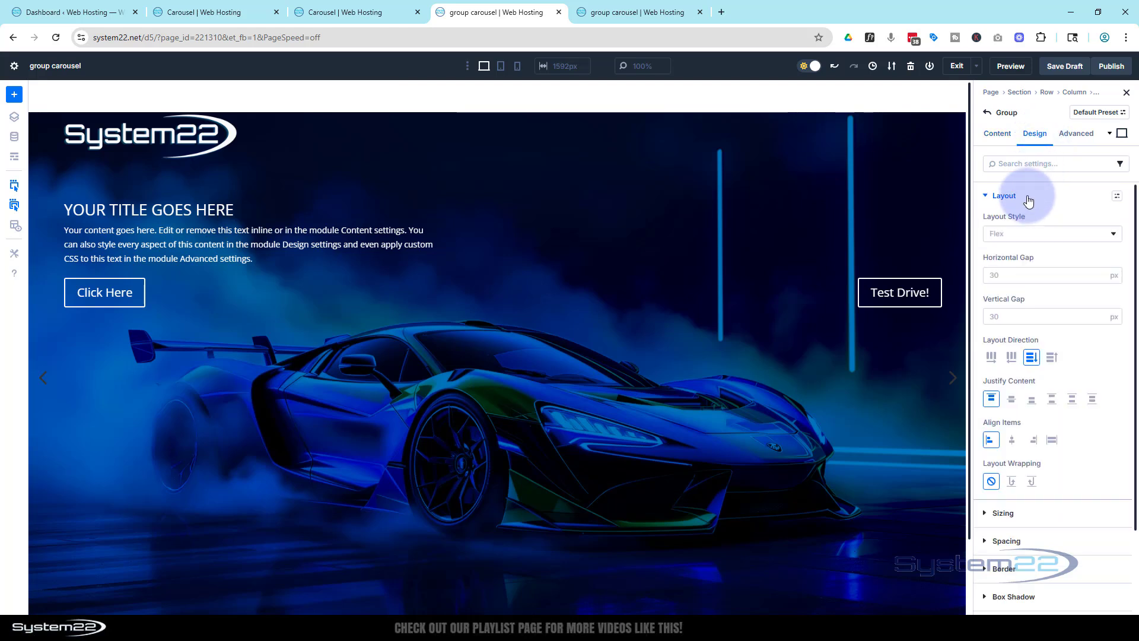
{"action": "left_click", "coordinate": [1012, 400]}
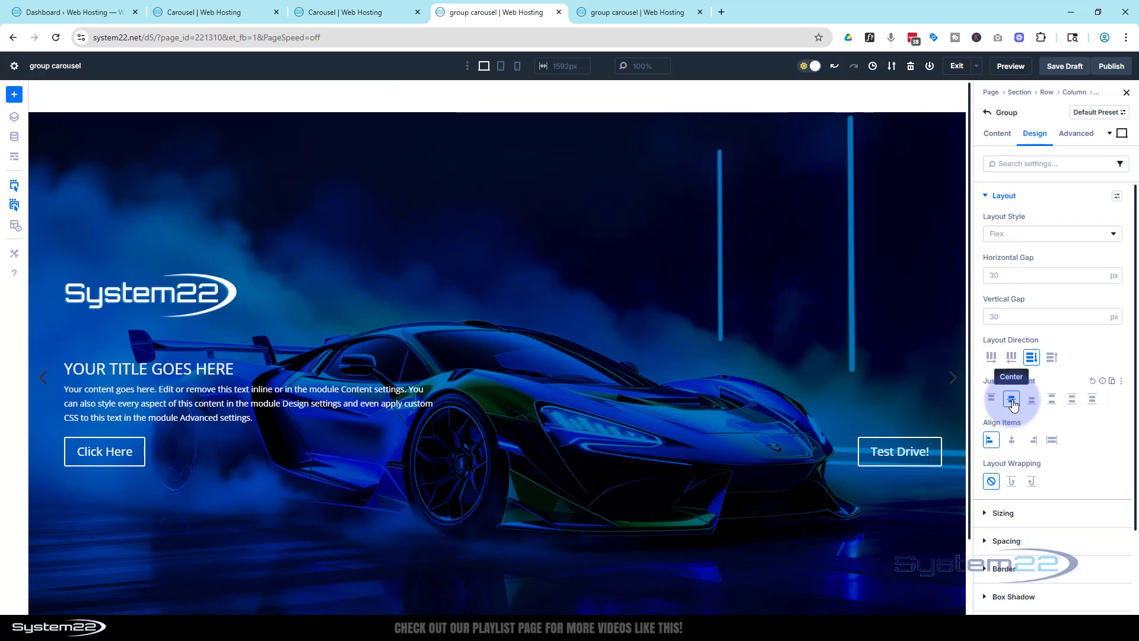
{"action": "left_click", "coordinate": [1031, 402]}
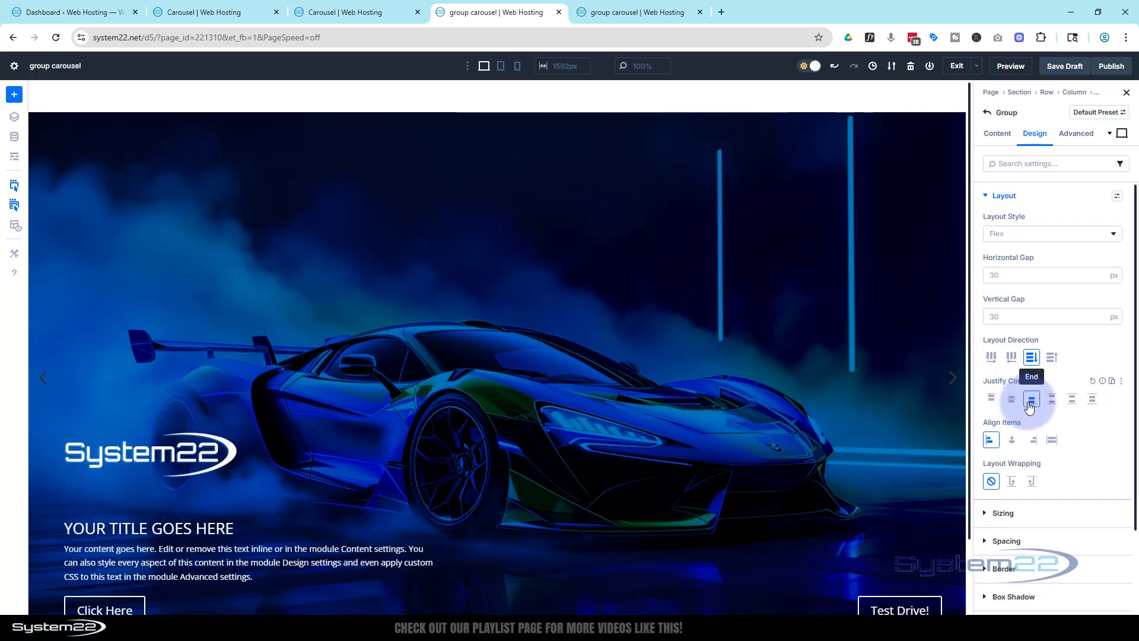
{"action": "left_click", "coordinate": [992, 403]}
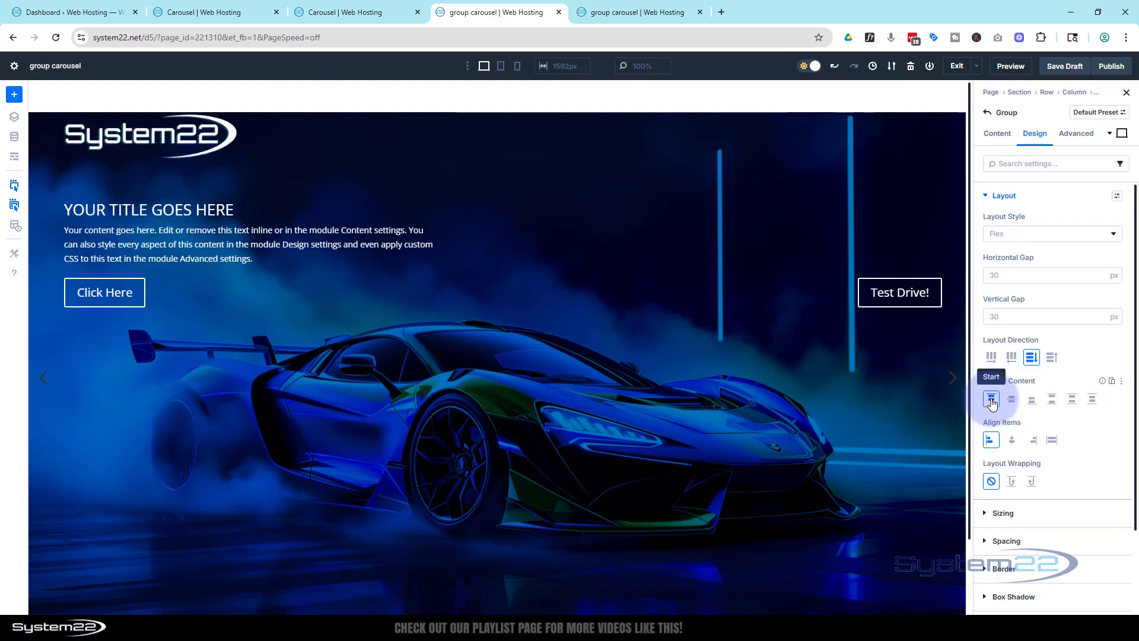
{"action": "left_click", "coordinate": [1010, 401]}
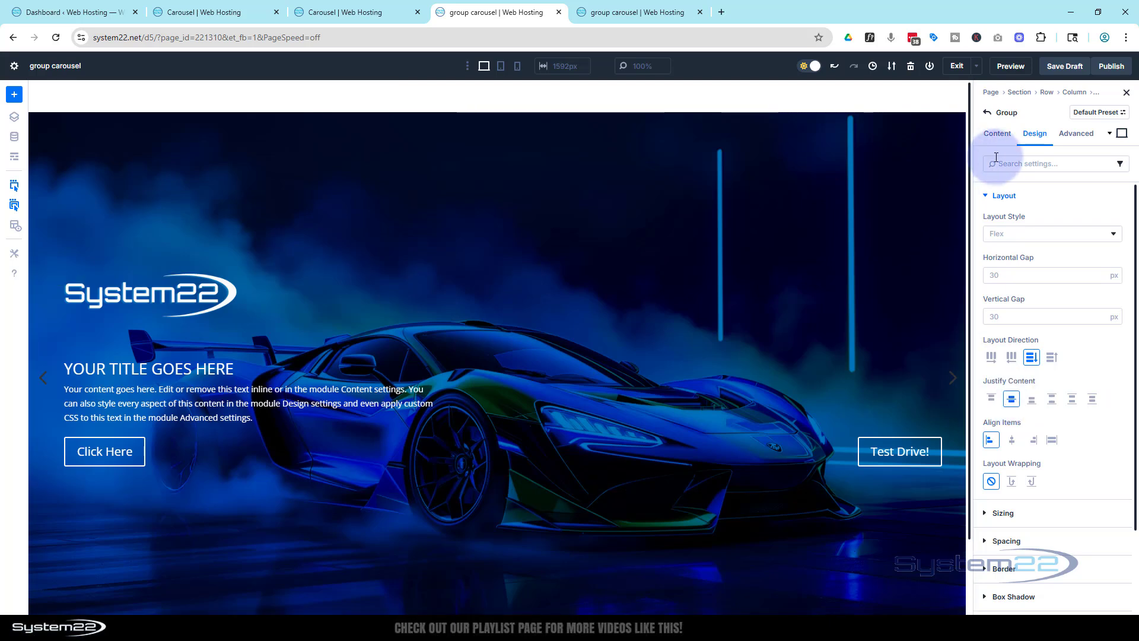
- Enable Loop Element for the carousel slide's group
{"action": "left_click", "coordinate": [986, 112]}
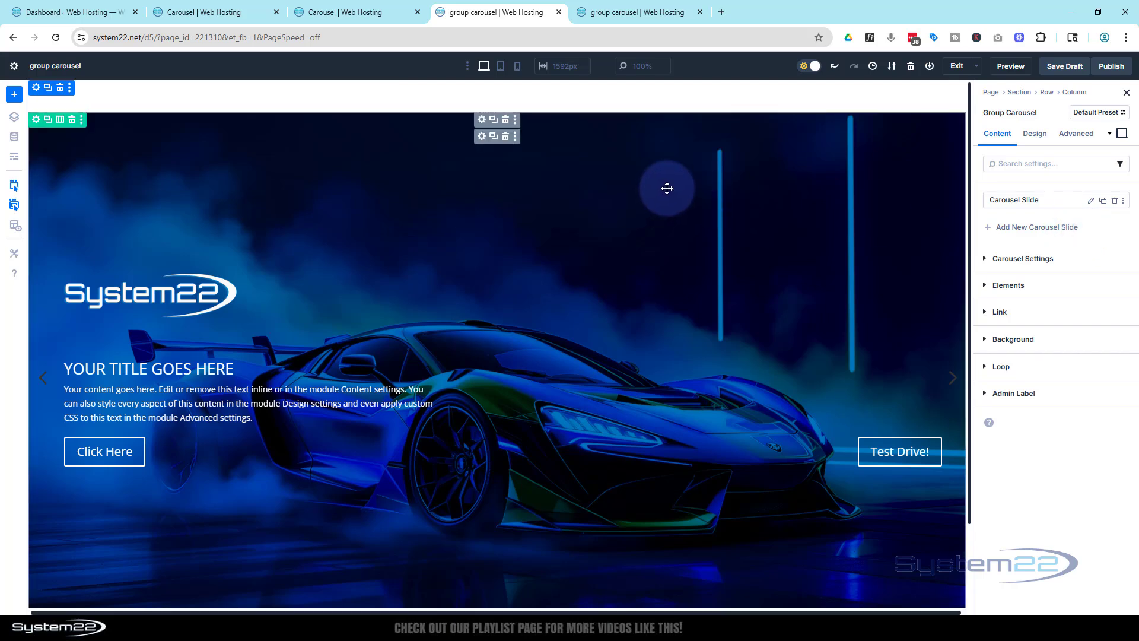
{"action": "left_click", "coordinate": [1090, 202]}
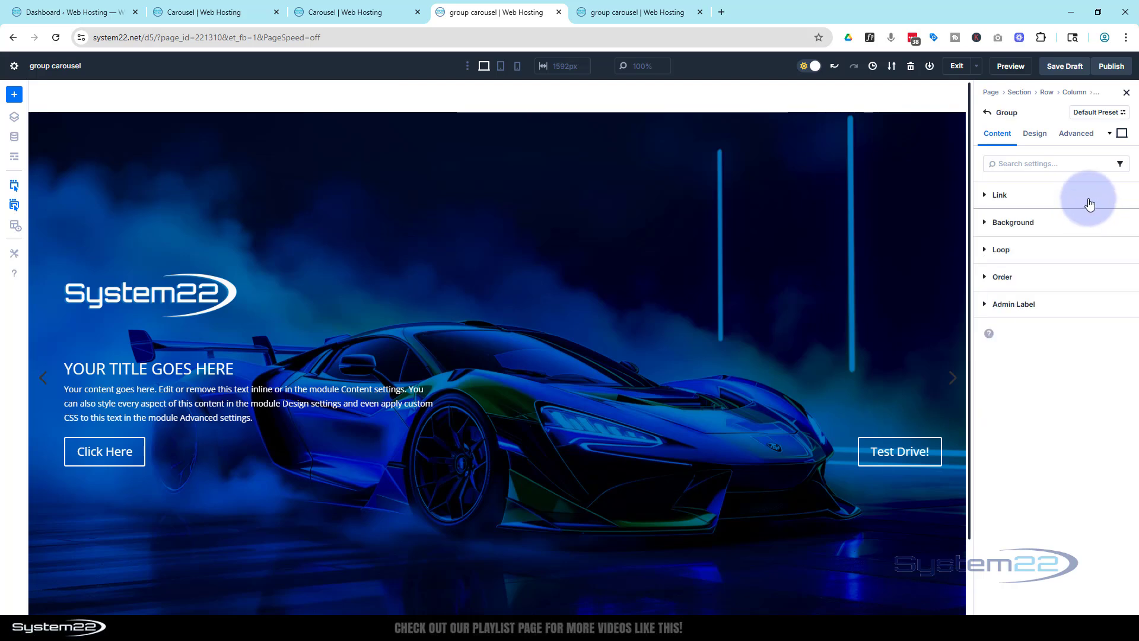
{"action": "left_click", "coordinate": [990, 251]}
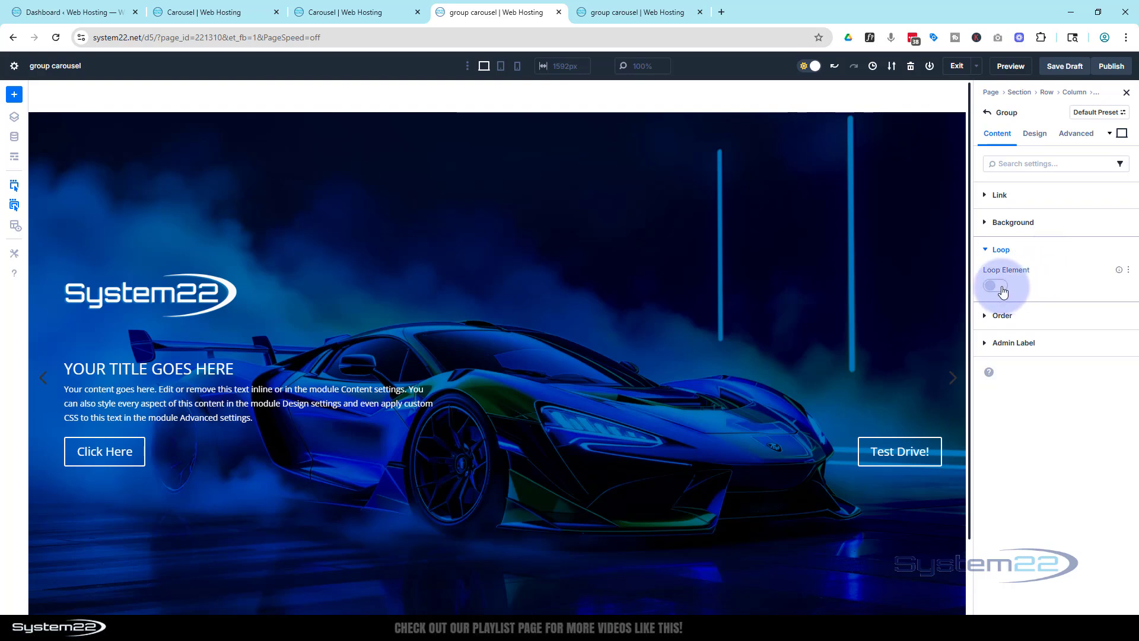
{"action": "left_click", "coordinate": [995, 286]}
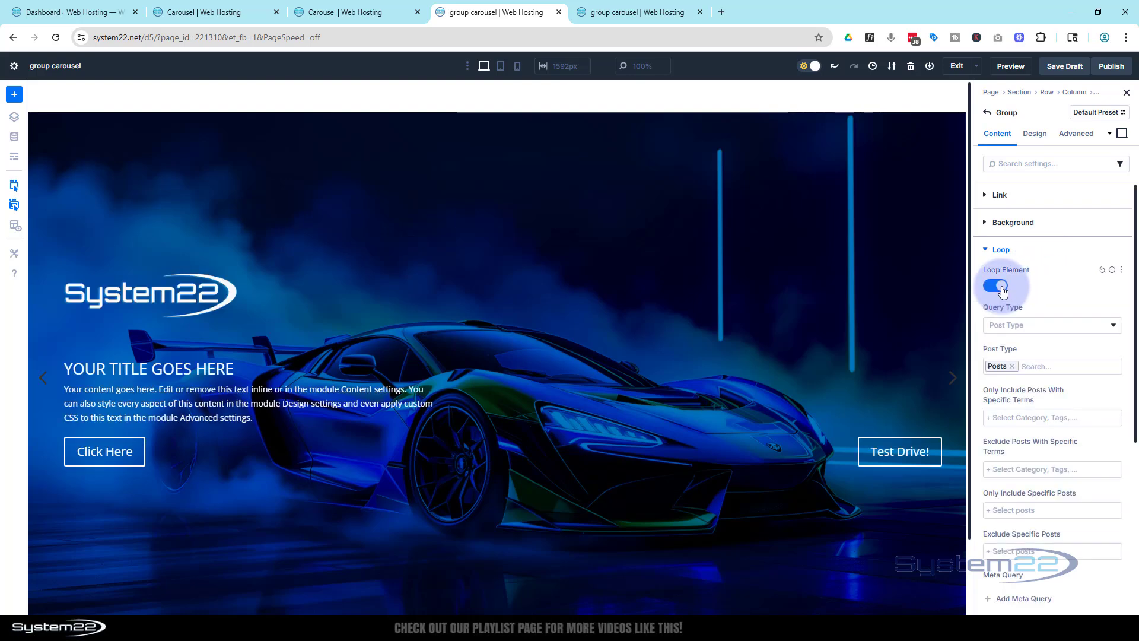
- Limit the slide group's post loop to posts in the Supercars category
{"action": "scroll", "coordinate": [1100, 270], "scroll_direction": "down", "scroll_amount": 3}
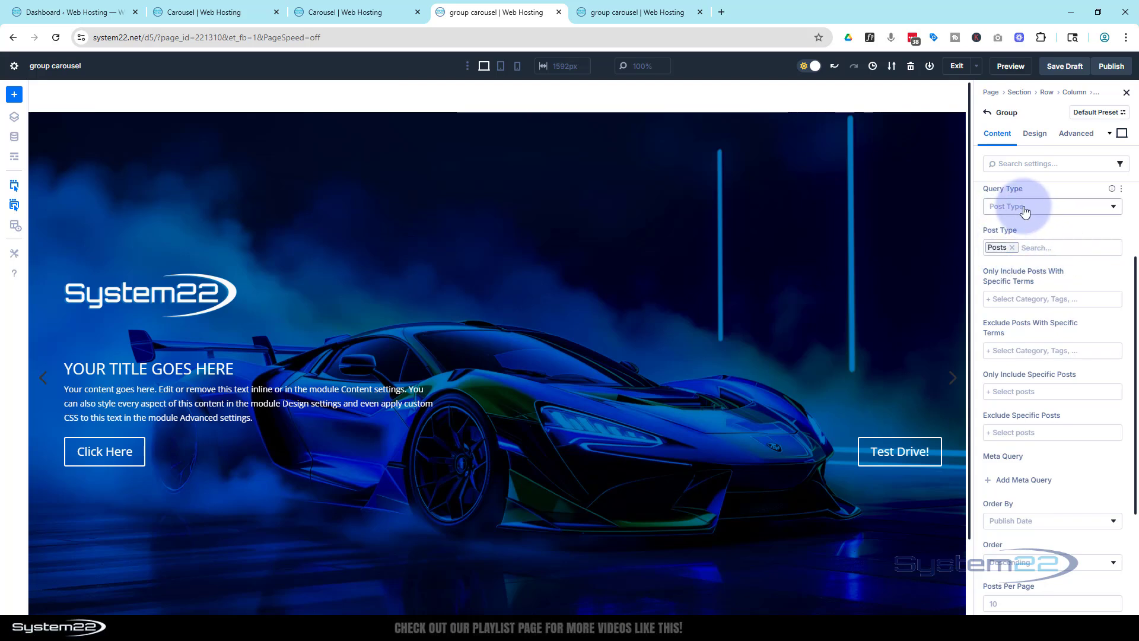
{"action": "scroll", "coordinate": [1056, 231], "scroll_direction": "down", "scroll_amount": 1}
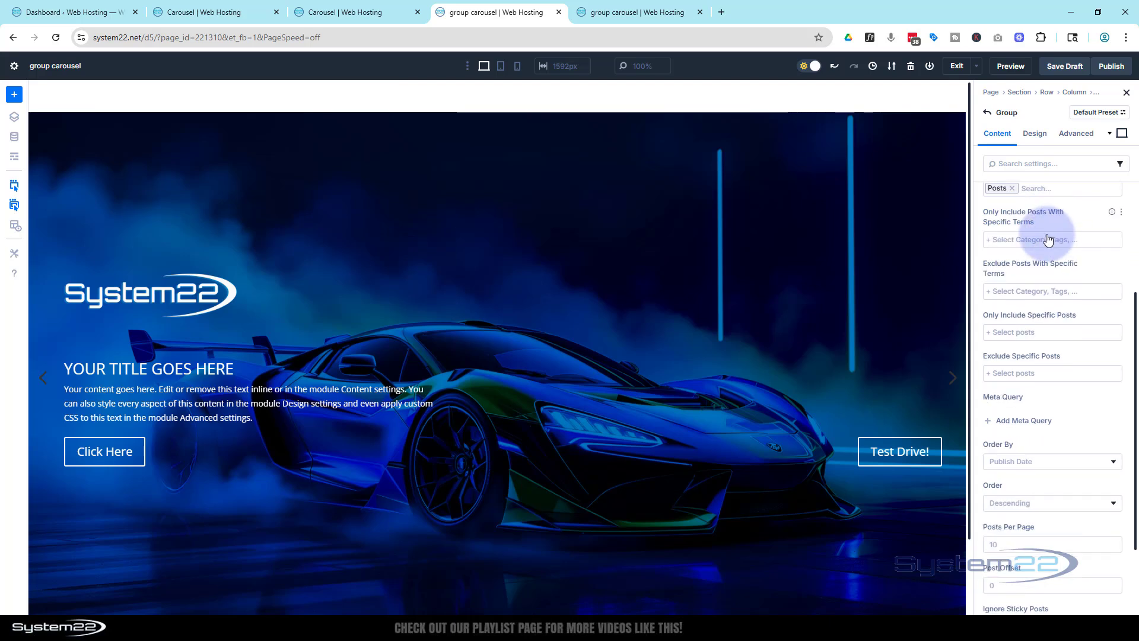
{"action": "left_click", "coordinate": [1043, 239]}
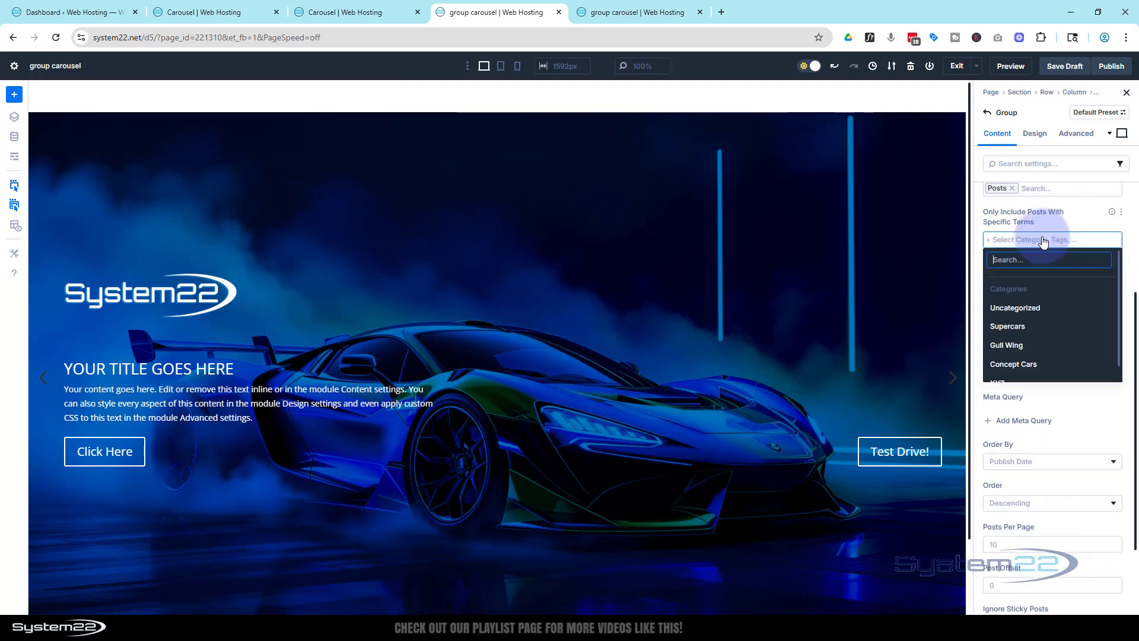
{"action": "left_click", "coordinate": [1038, 326]}
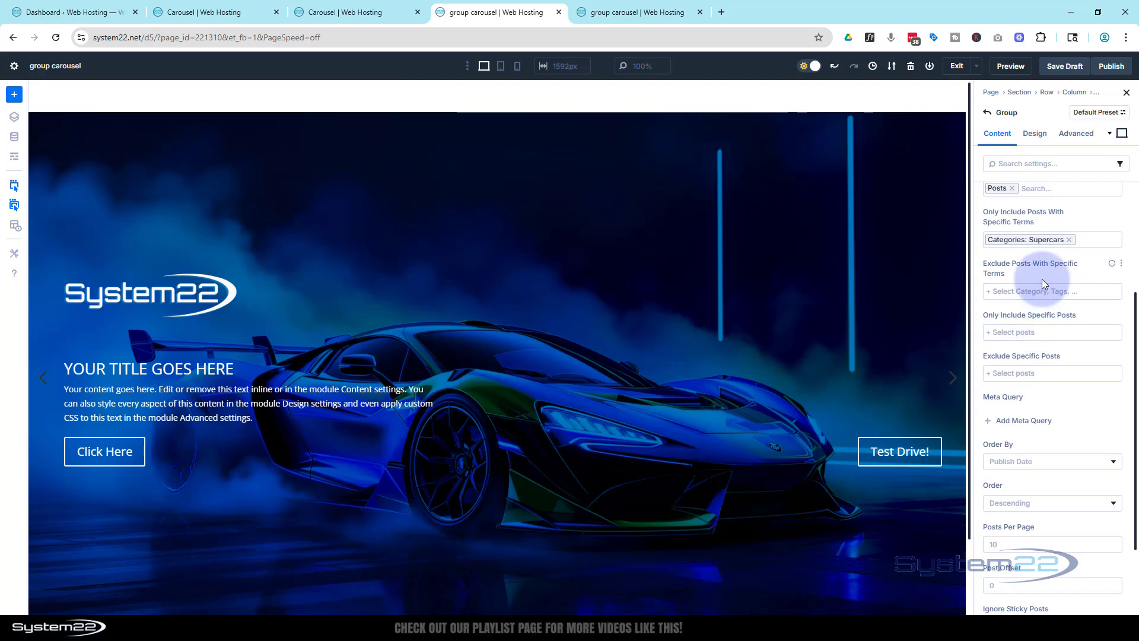
- Set the slide loop's Posts Per Page to 9
{"action": "scroll", "coordinate": [1043, 276], "scroll_direction": "down", "scroll_amount": 2}
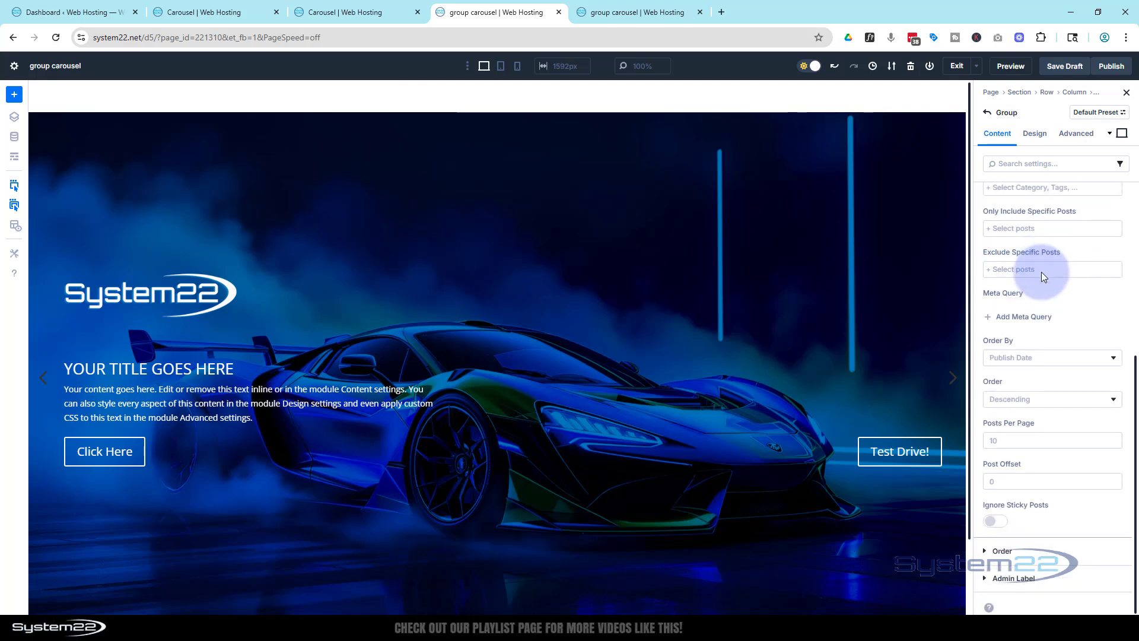
{"action": "left_click", "coordinate": [1008, 442]}
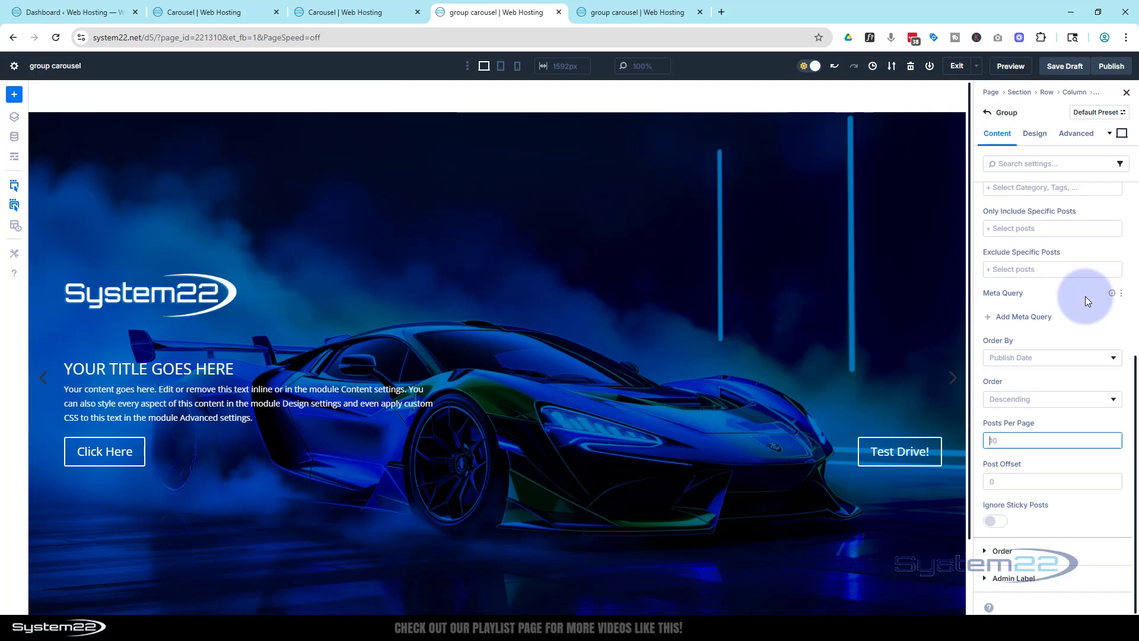
{"action": "type", "text": "9"}
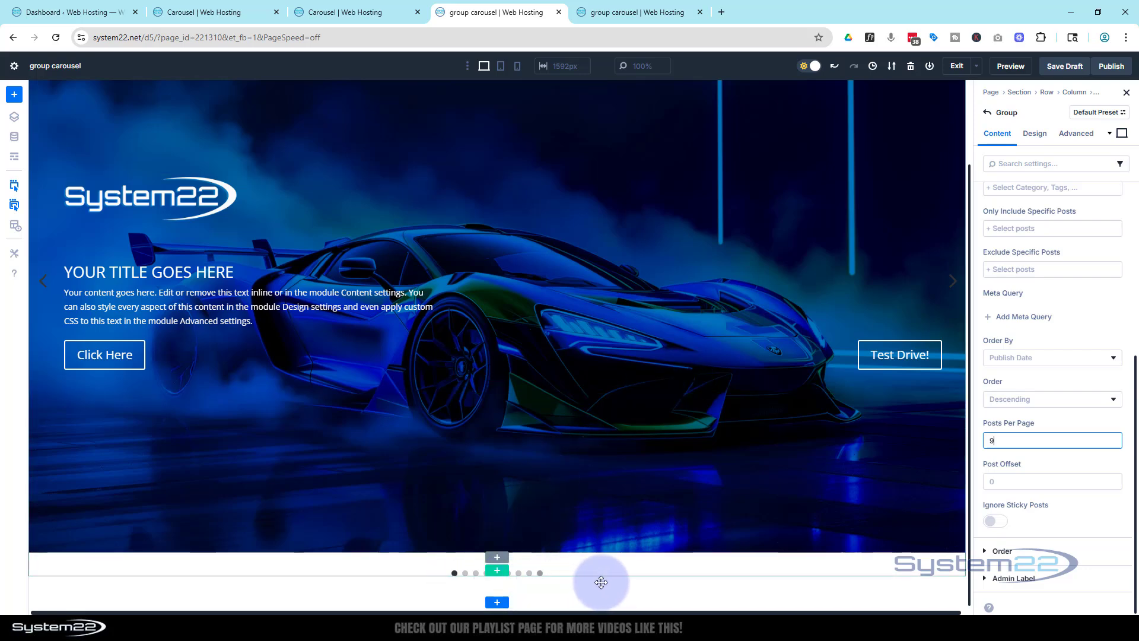
{"action": "scroll", "coordinate": [615, 549], "scroll_direction": "up", "scroll_amount": 2}
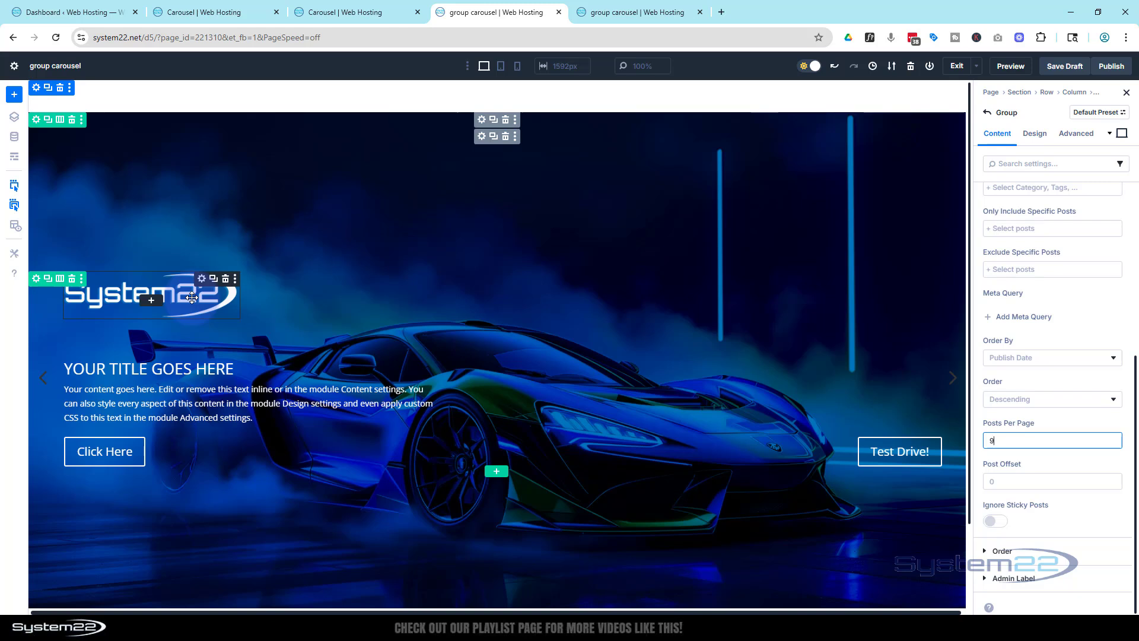
- Set the Call To Action module's title to the dynamic content Loop Post Title
{"action": "left_click", "coordinate": [204, 386]}
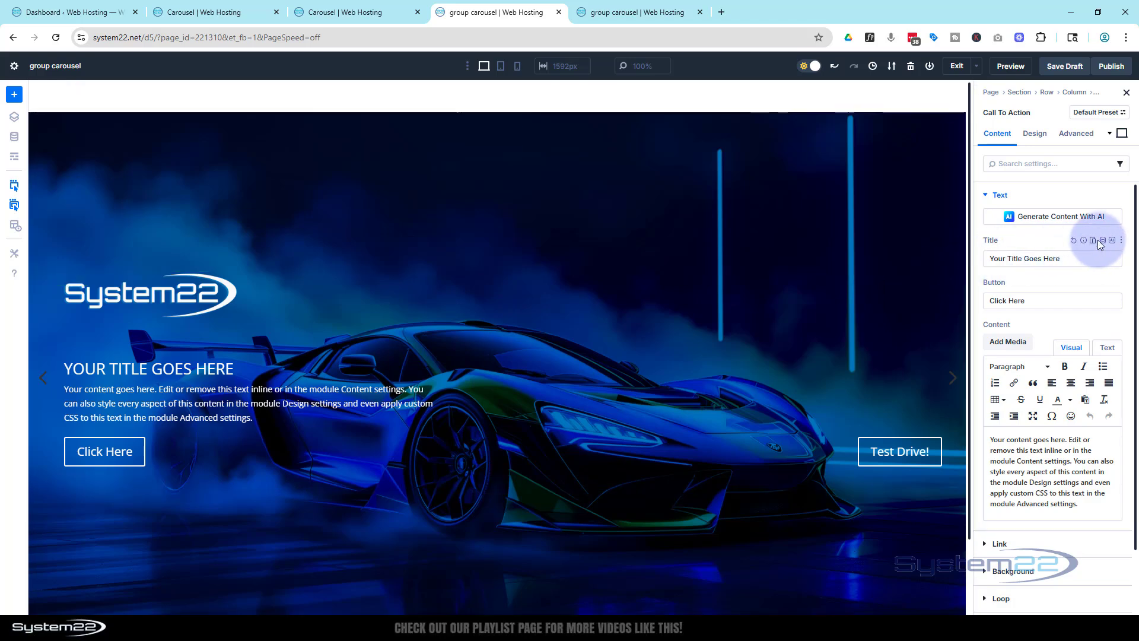
{"action": "left_click", "coordinate": [1103, 241]}
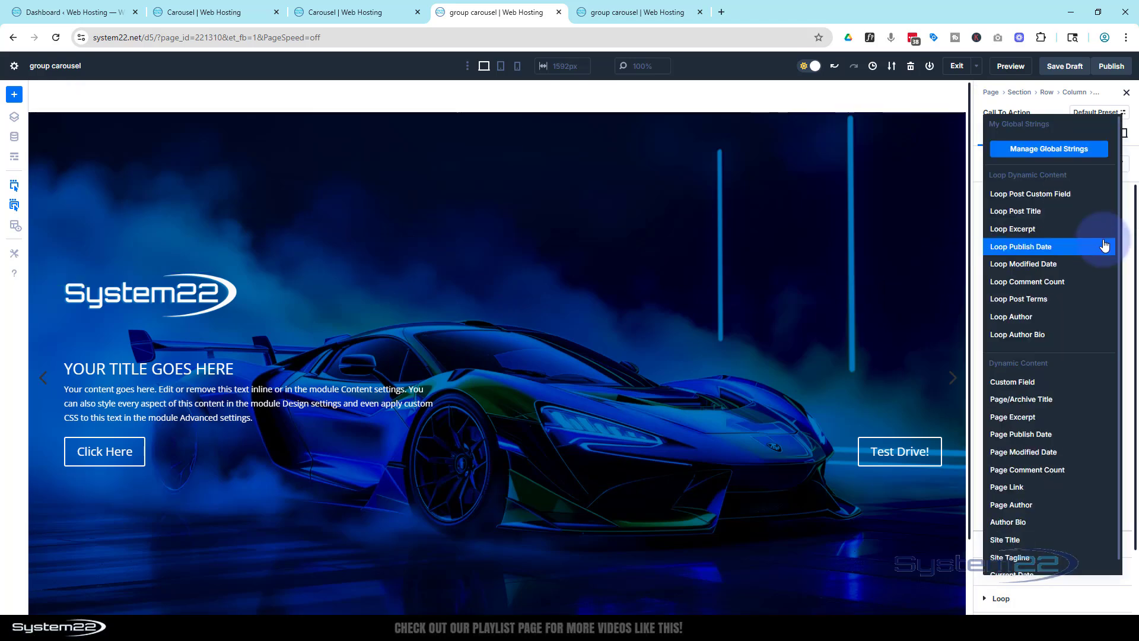
{"action": "left_click", "coordinate": [1020, 213]}
- Fill the Call To Action's body content with the dynamic Page Excerpt and apply it
{"action": "mouse_move", "coordinate": [1003, 324]}
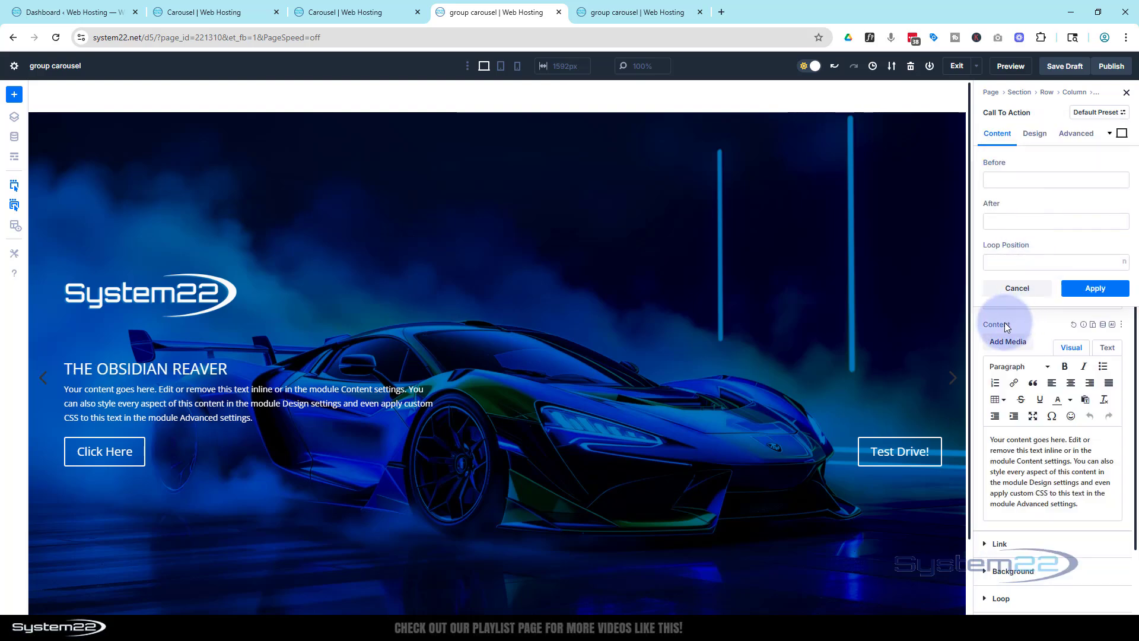
{"action": "left_click", "coordinate": [1105, 325]}
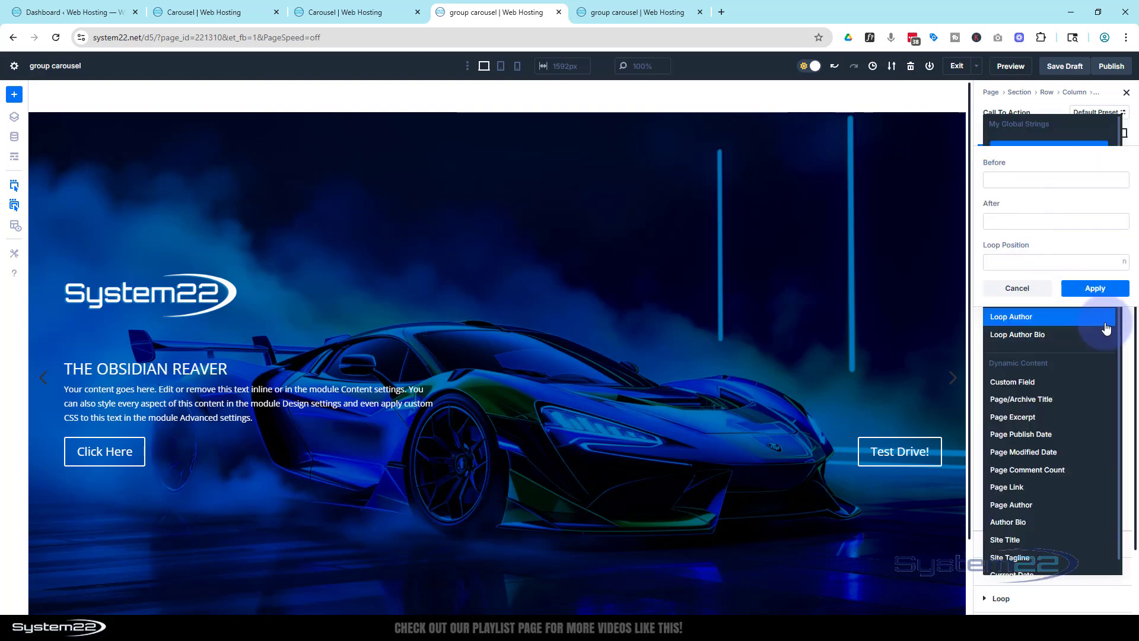
{"action": "left_click", "coordinate": [1052, 417]}
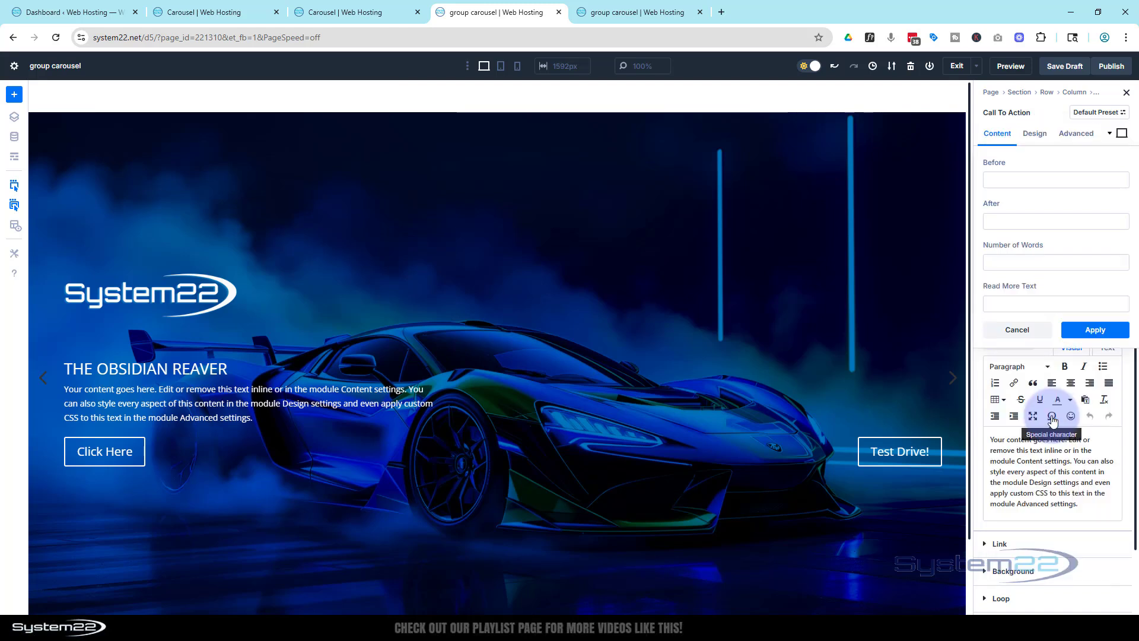
{"action": "left_click", "coordinate": [1093, 329]}
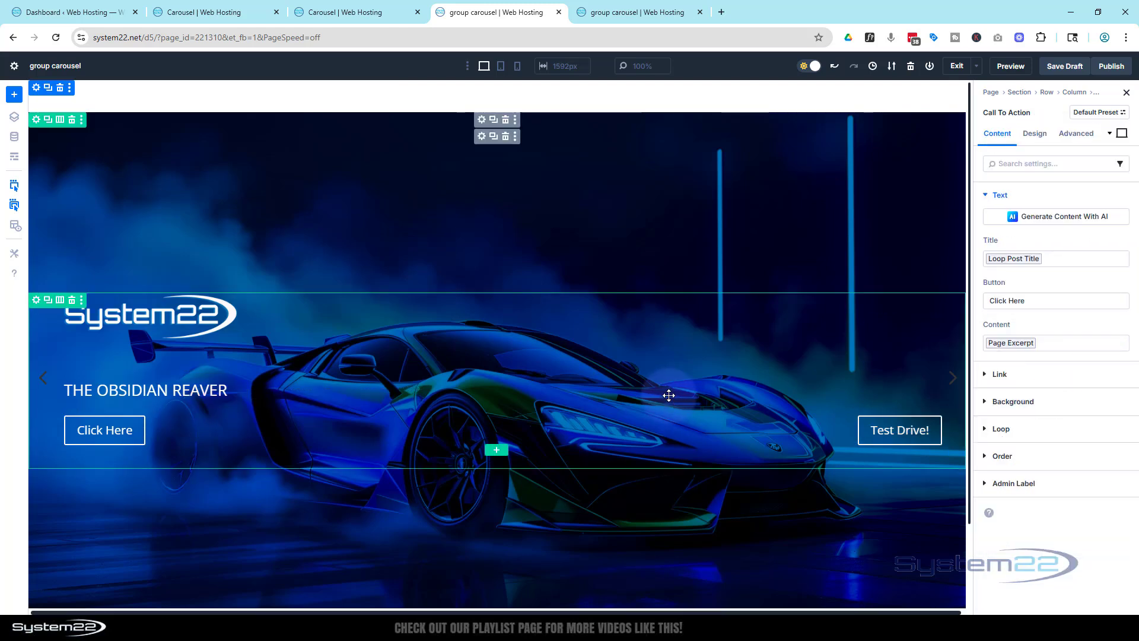
- Change the Call To Action's button text to "More info!"
{"action": "triple_click", "coordinate": [1022, 299]}
{"action": "key", "text": "BackSpace"}
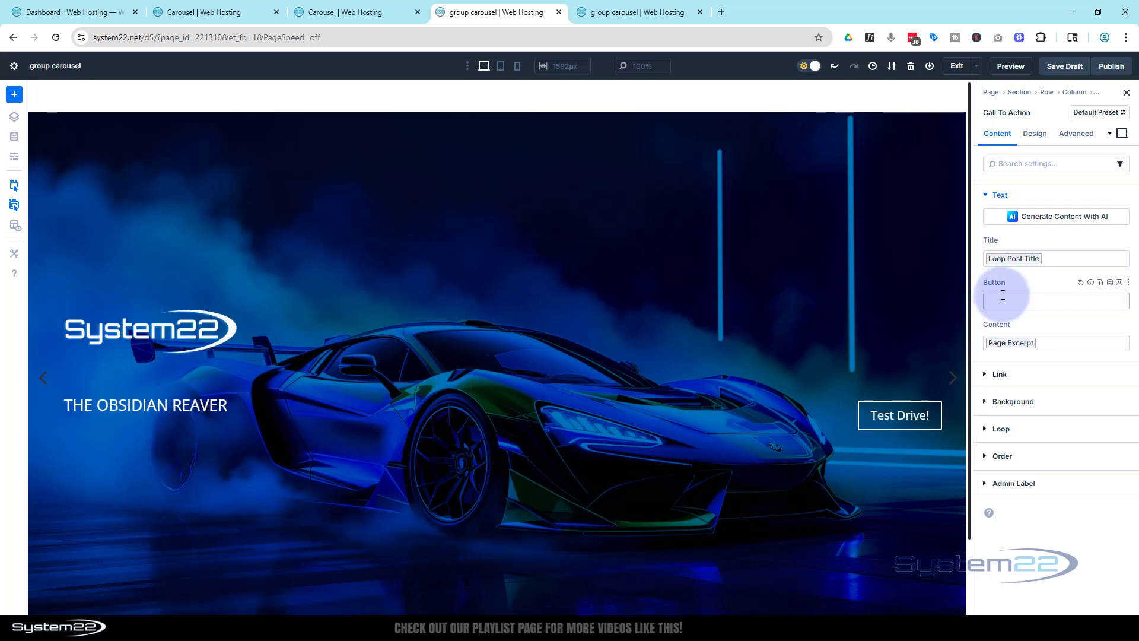
{"action": "type", "text": "More info!"}
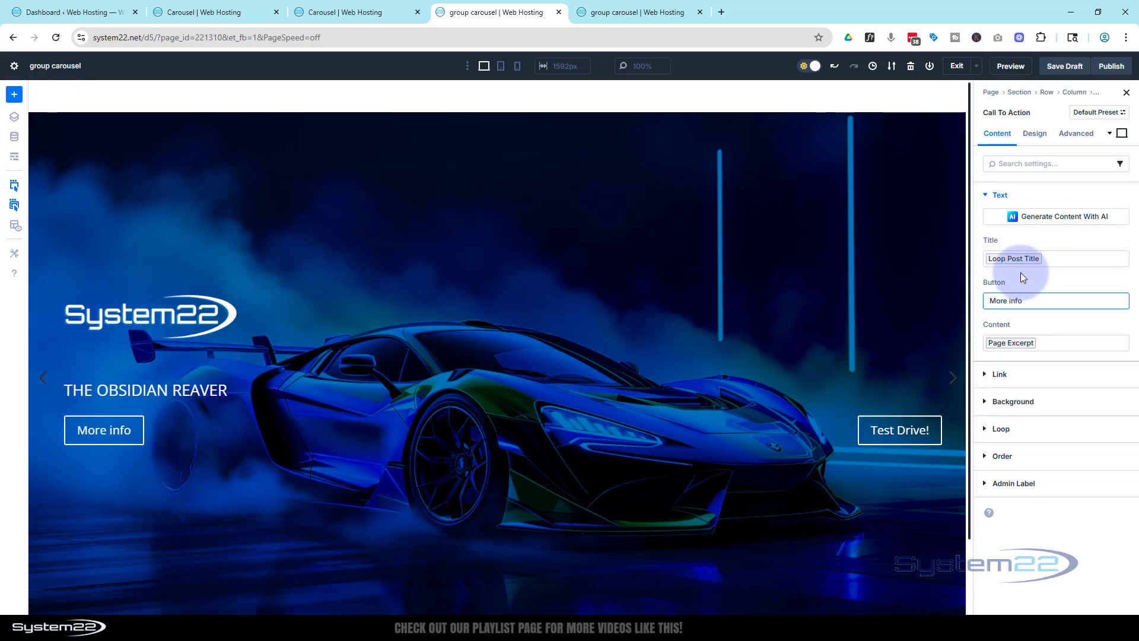
- Replace the Call To Action's button link URL with the dynamic Loop Link
{"action": "left_click", "coordinate": [986, 374]}
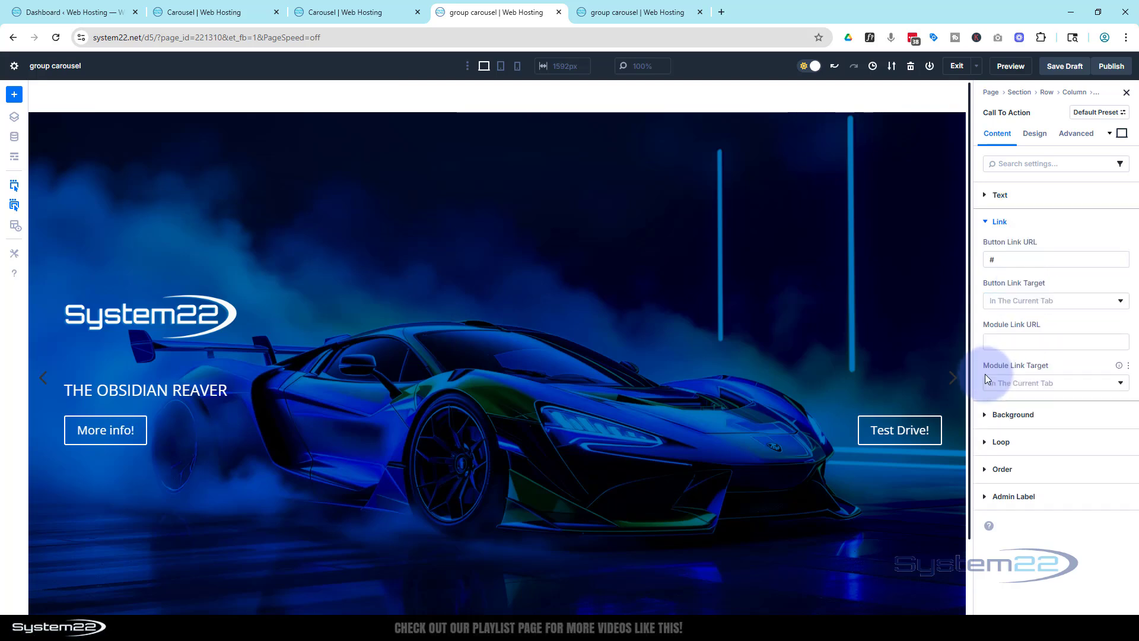
{"action": "left_click", "coordinate": [993, 260]}
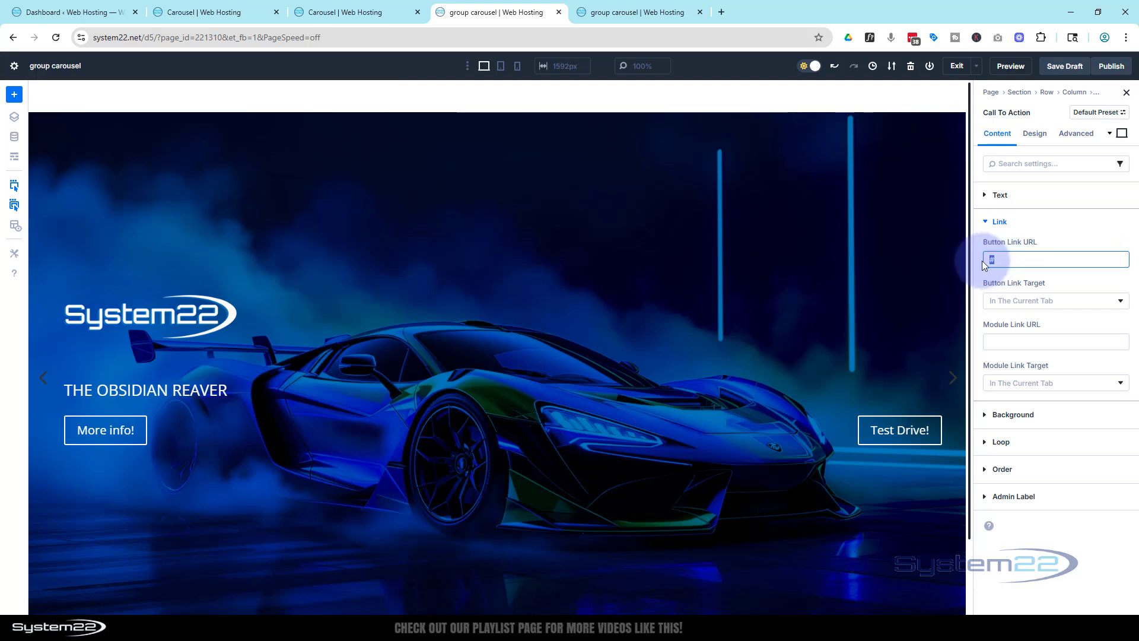
{"action": "double_click", "coordinate": [999, 259]}
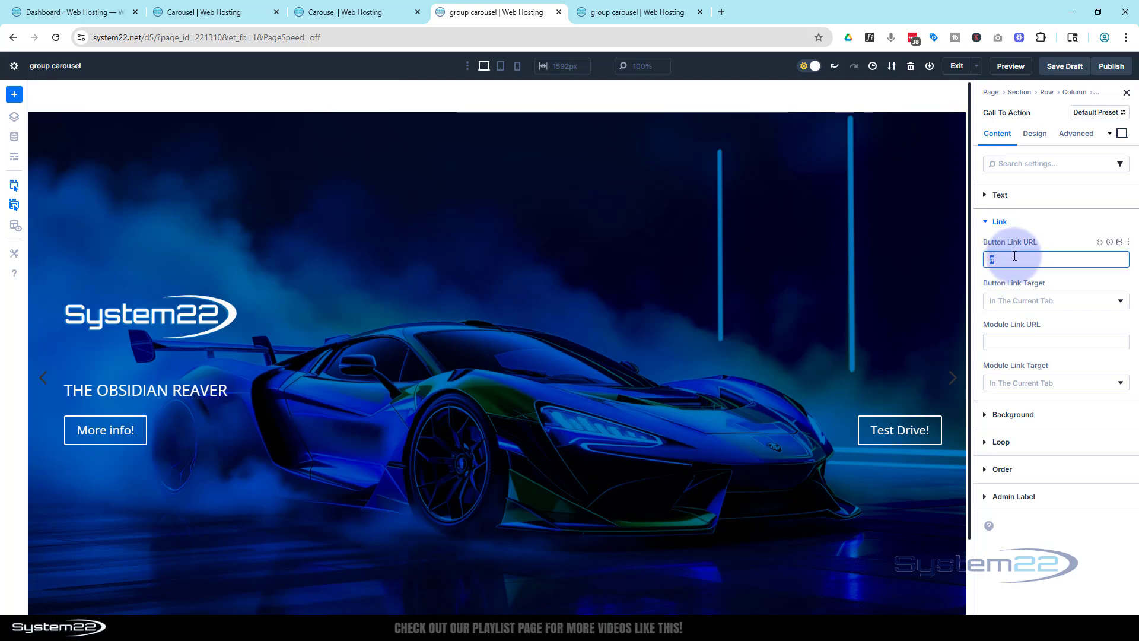
{"action": "key", "text": "BackSpace"}
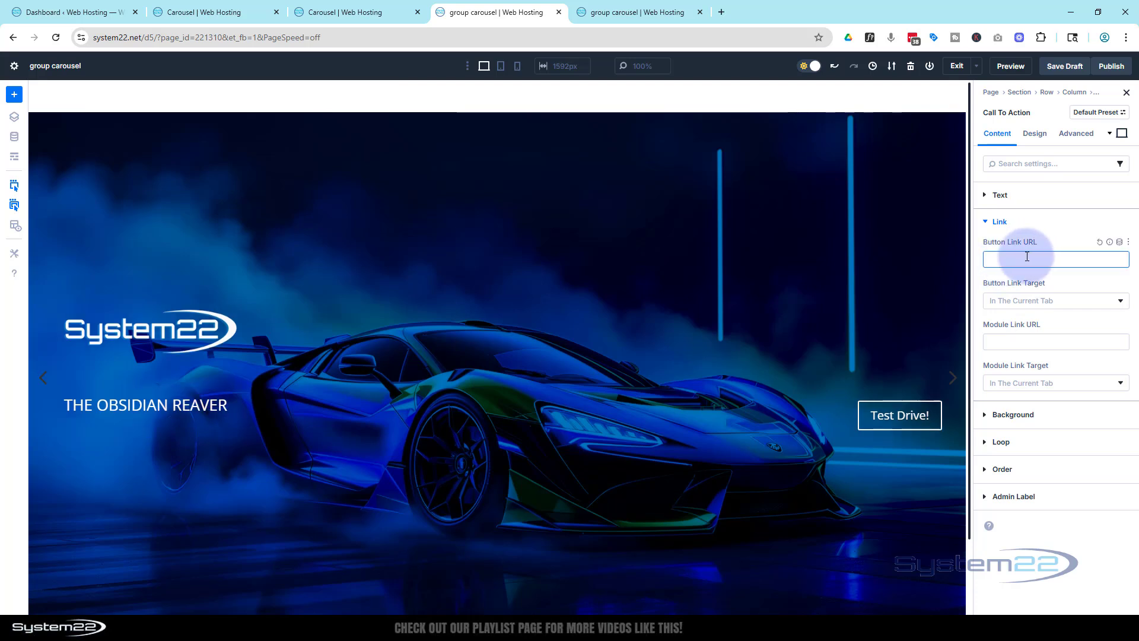
{"action": "left_click", "coordinate": [1119, 242]}
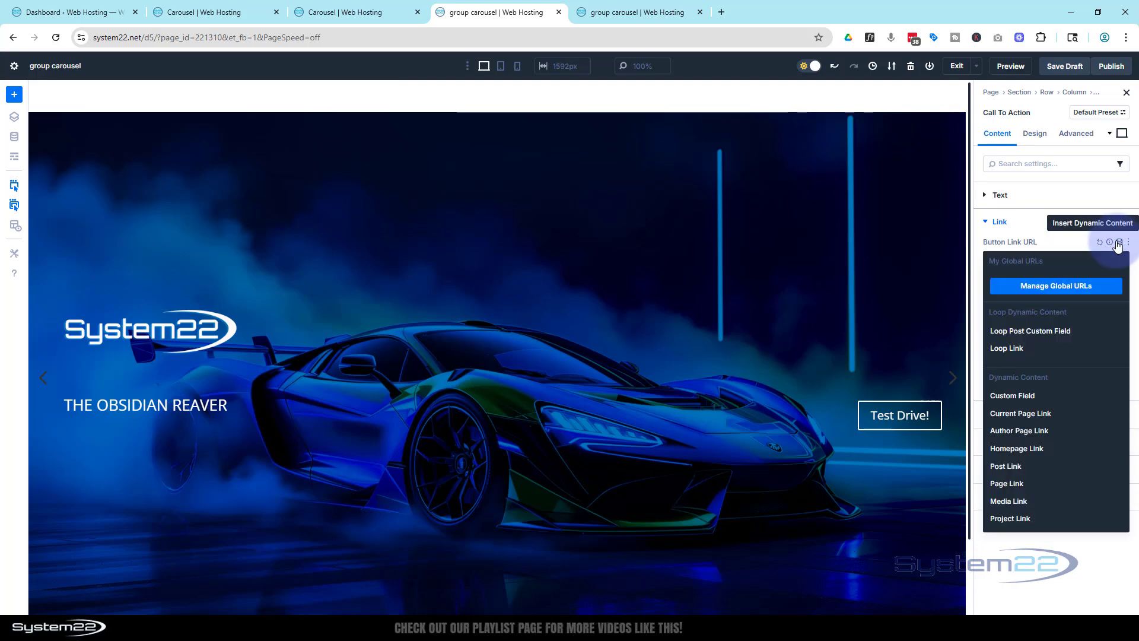
{"action": "left_click", "coordinate": [1018, 348]}
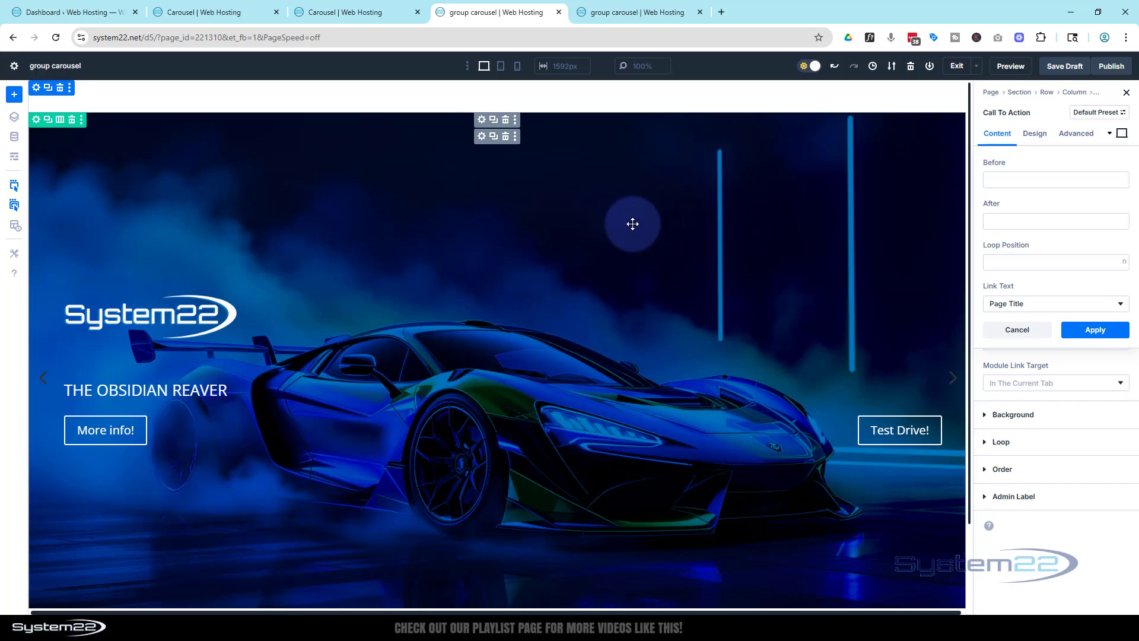
- Replace the slide group's static background image with the dynamic Loop Featured Image and apply it
{"action": "left_click", "coordinate": [614, 217]}
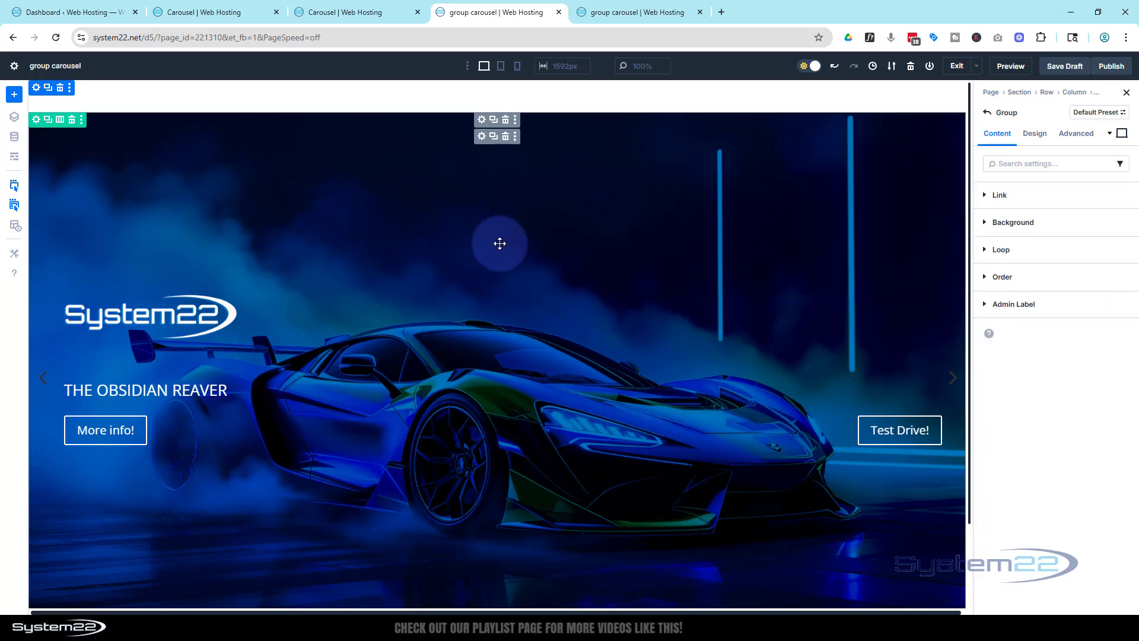
{"action": "left_click", "coordinate": [985, 224]}
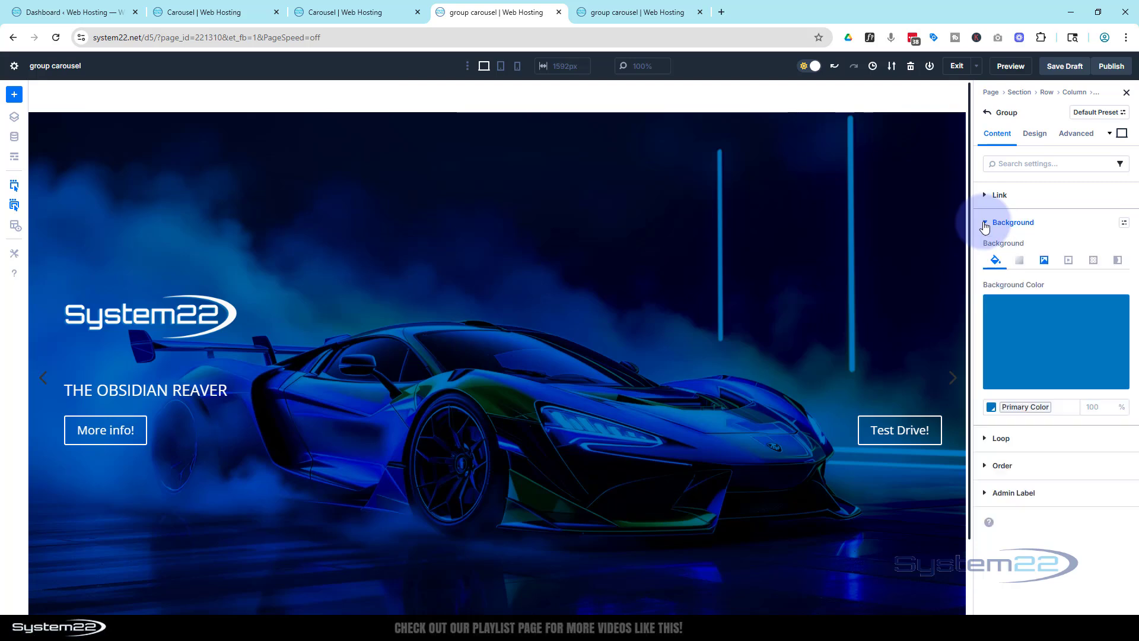
{"action": "left_click", "coordinate": [1043, 260]}
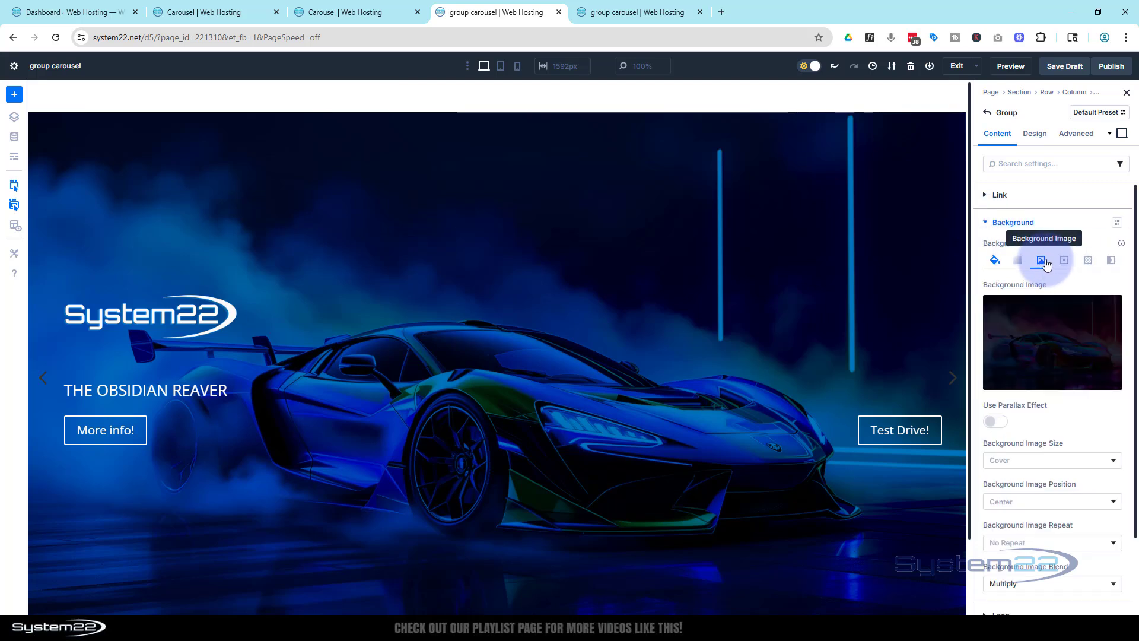
{"action": "left_click", "coordinate": [1108, 312]}
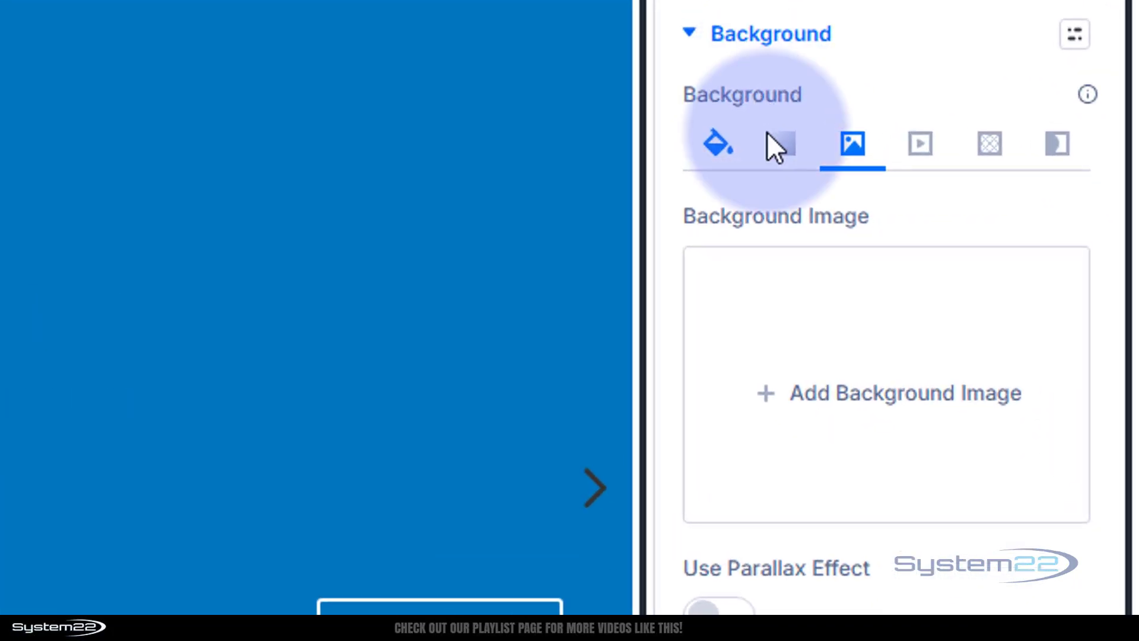
{"action": "left_click", "coordinate": [1032, 218]}
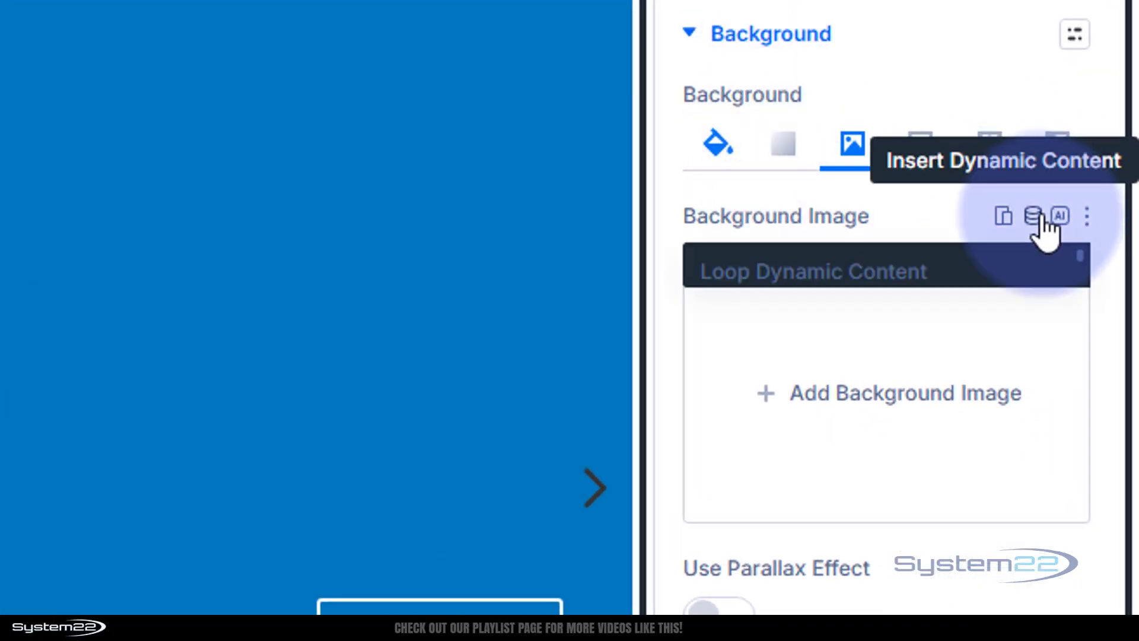
{"action": "left_click", "coordinate": [909, 526]}
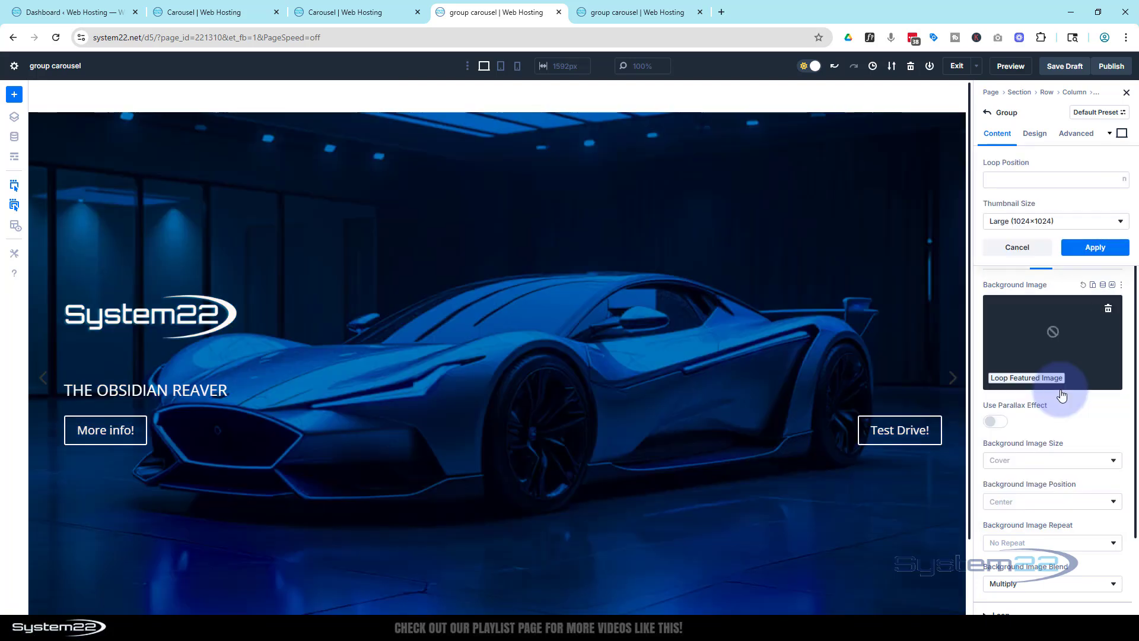
{"action": "left_click", "coordinate": [1084, 247]}
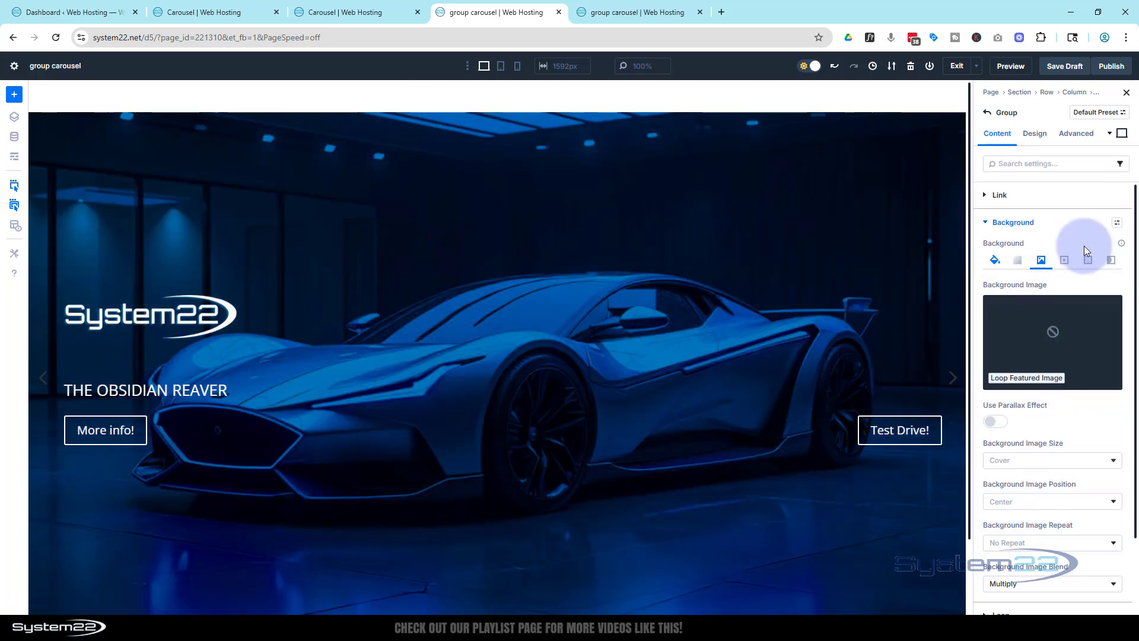
- Save the page as a draft and open its preview to check the looped carousel
{"action": "left_click", "coordinate": [1075, 68]}
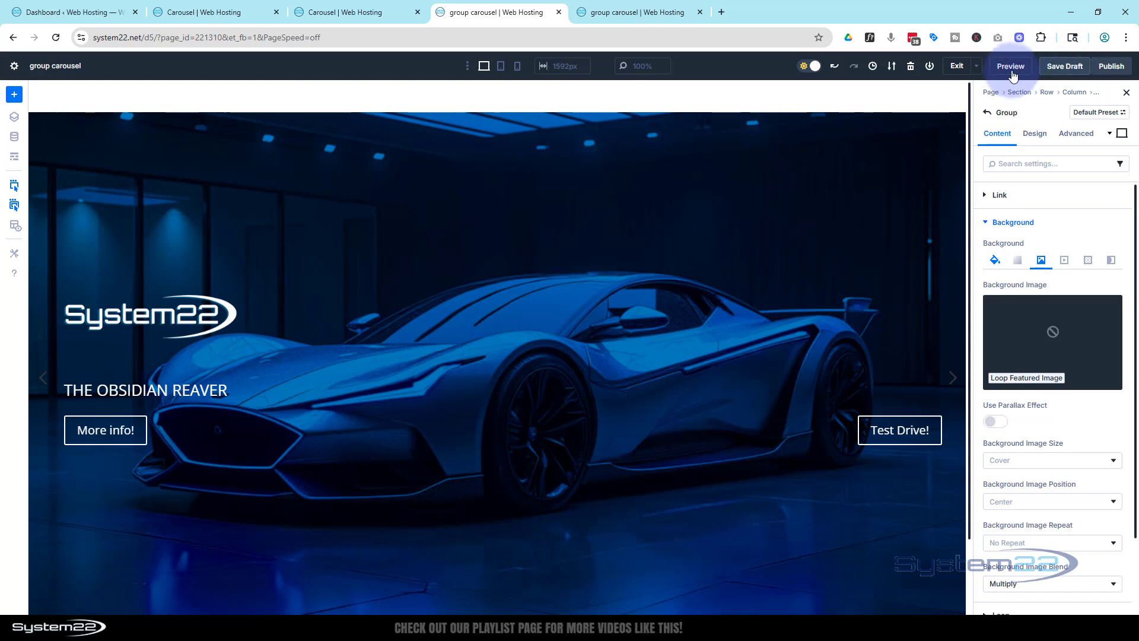
{"action": "left_click", "coordinate": [1010, 66]}
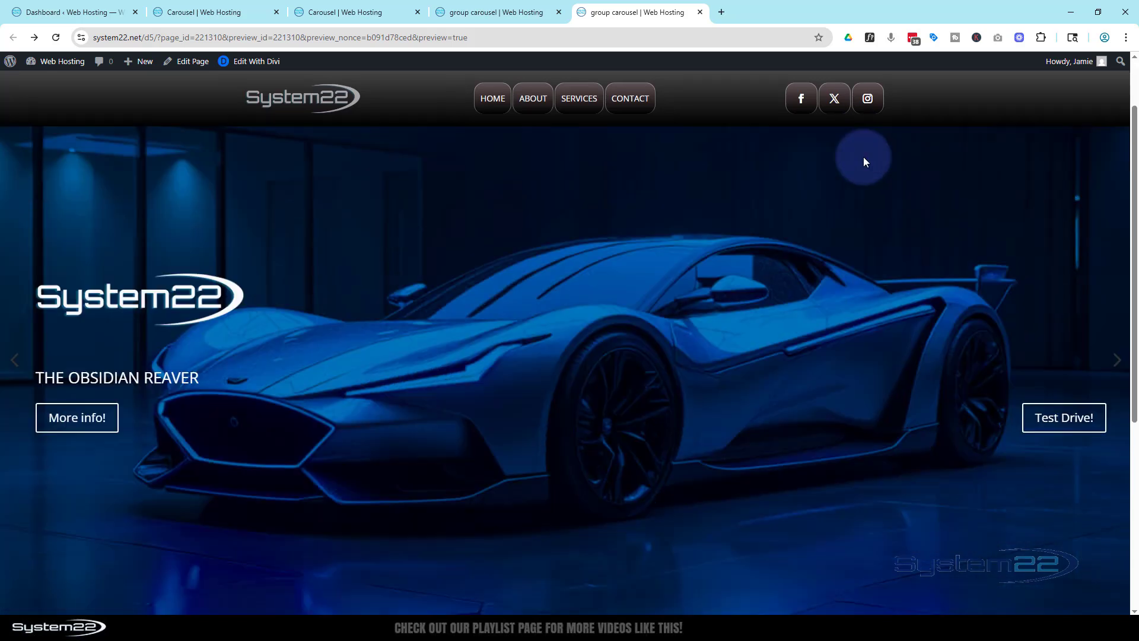
- Look through the previewed carousel's slides, checking their titles, backgrounds and the space above the carousel
{"action": "scroll", "coordinate": [863, 158], "scroll_direction": "down", "scroll_amount": 2}
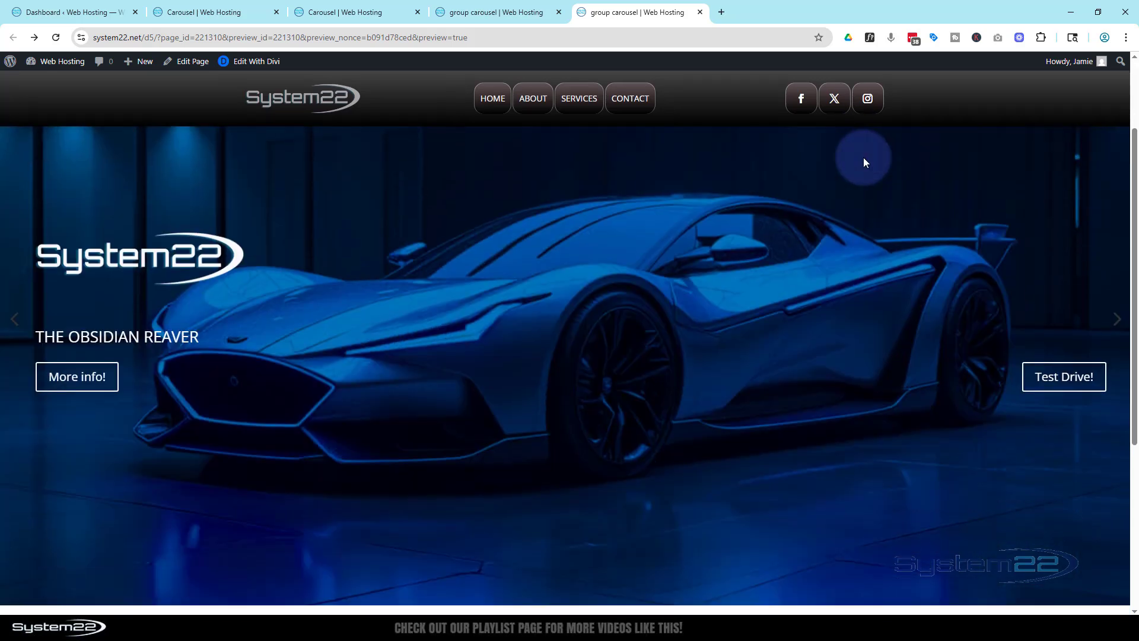
{"action": "left_click", "coordinate": [1115, 323]}
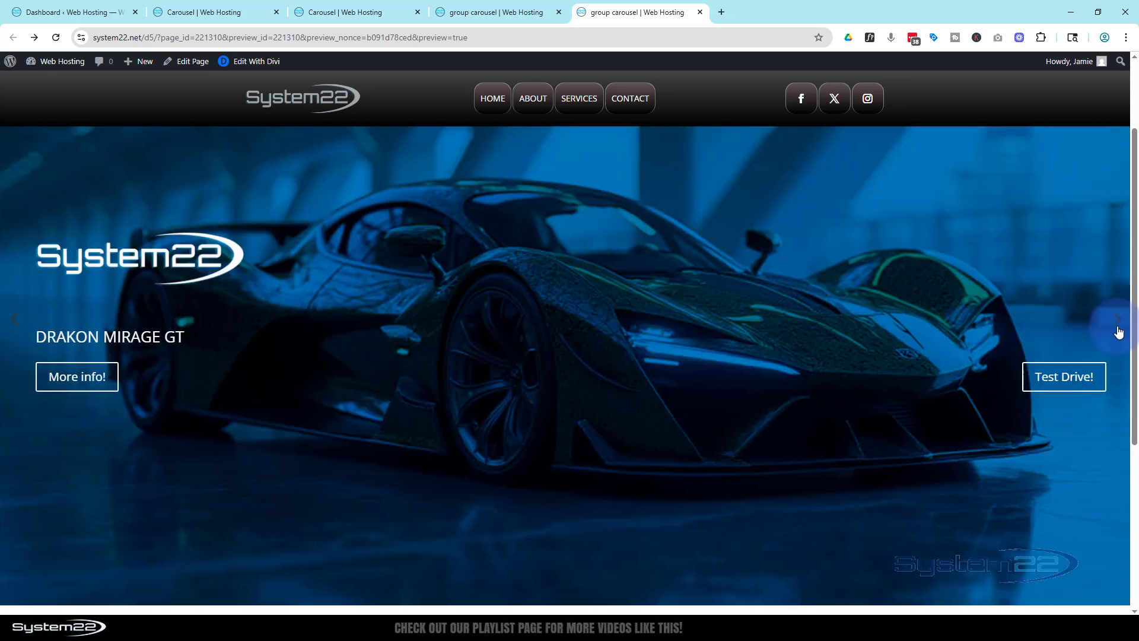
{"action": "left_click", "coordinate": [1118, 332]}
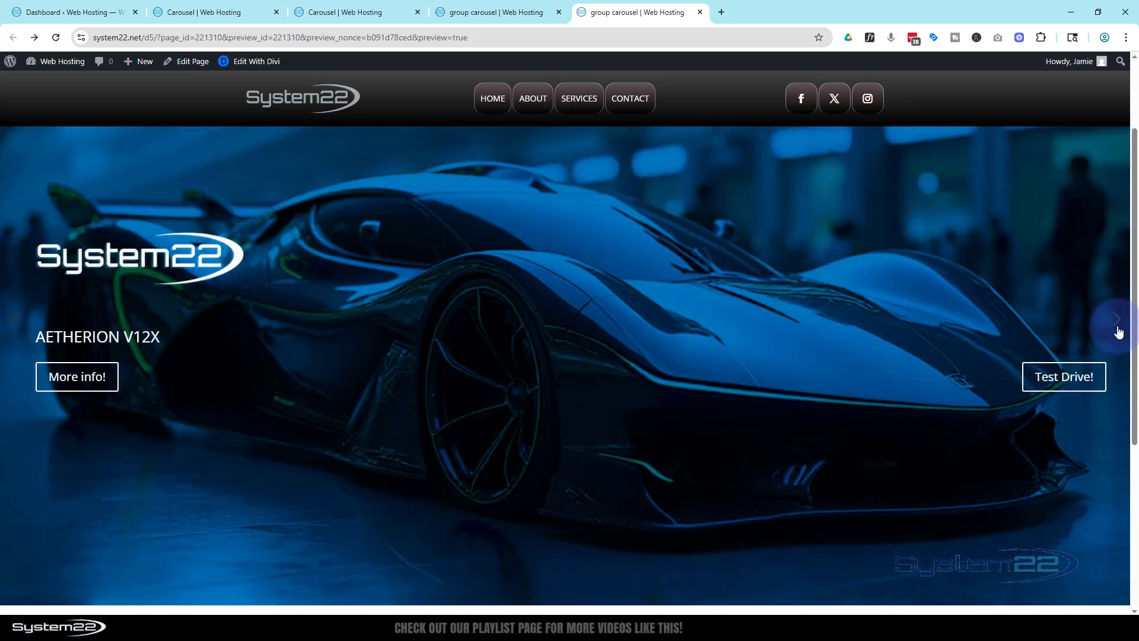
{"action": "left_click", "coordinate": [1118, 332]}
{"action": "left_click", "coordinate": [1118, 332]}
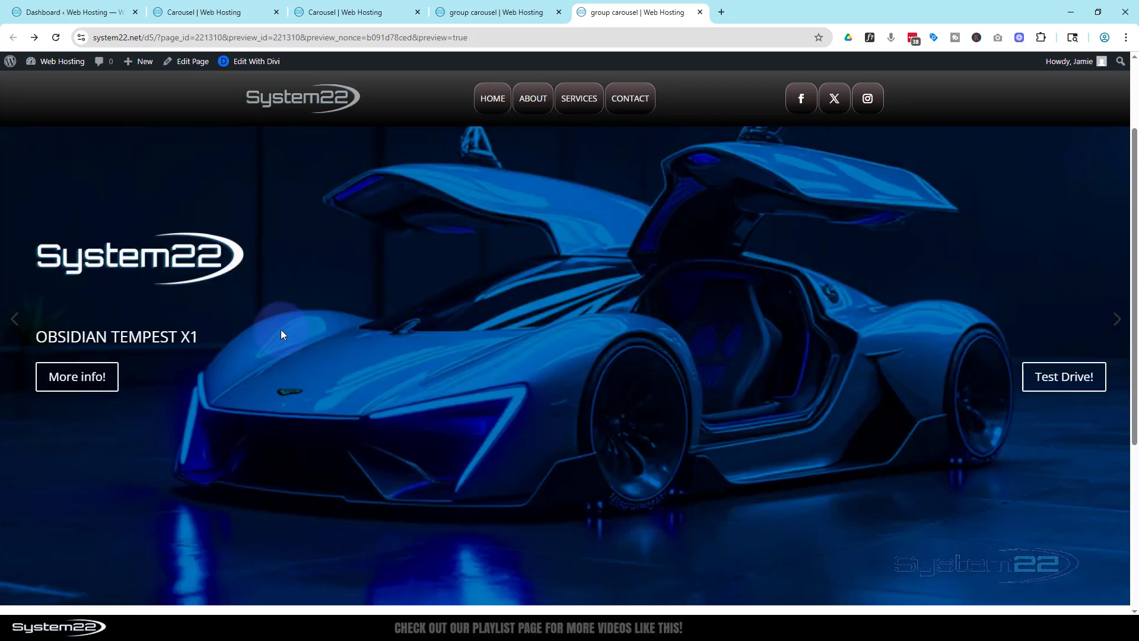
{"action": "scroll", "coordinate": [298, 326], "scroll_direction": "up", "scroll_amount": 2}
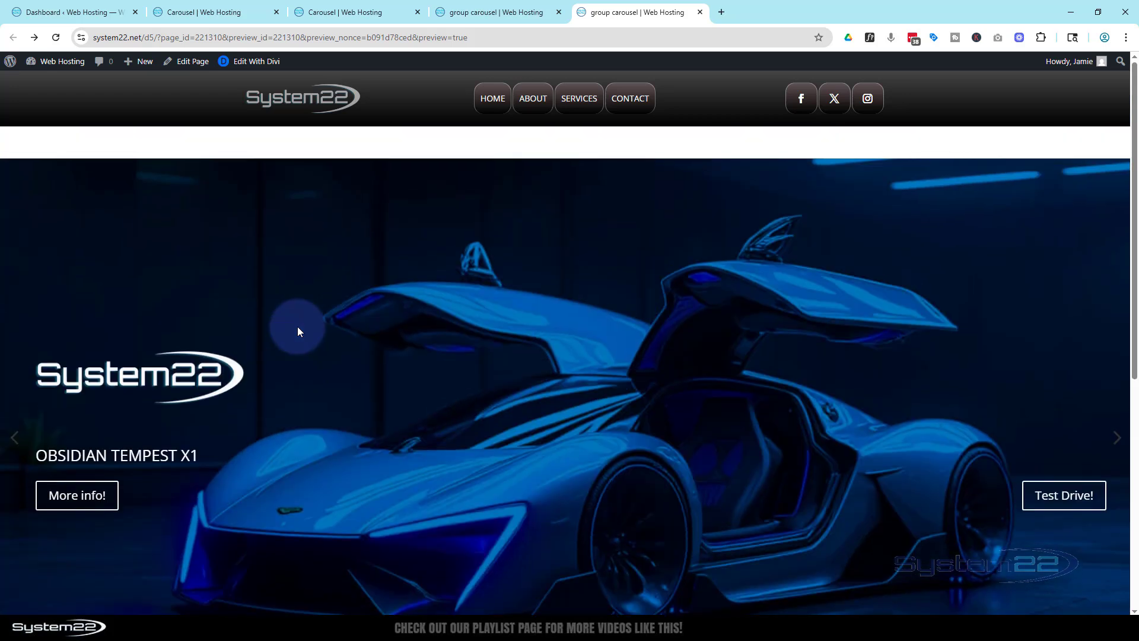
{"action": "scroll", "coordinate": [297, 326], "scroll_direction": "down", "scroll_amount": 2}
{"action": "scroll", "coordinate": [297, 325], "scroll_direction": "up", "scroll_amount": 1}
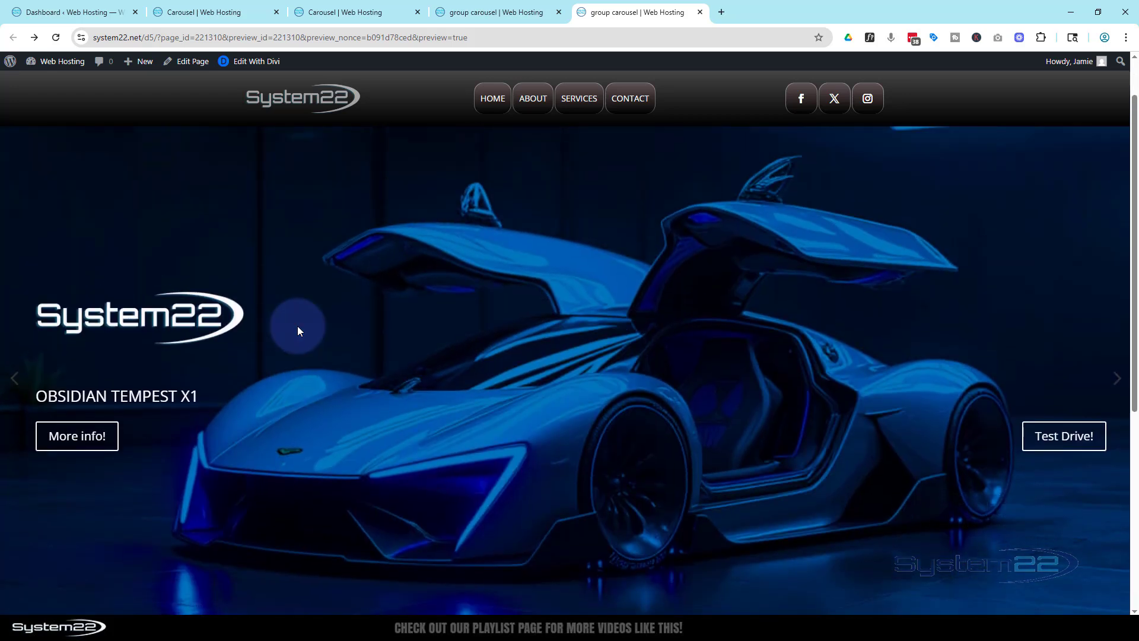
- Return to the Divi builder and set the section's top and bottom padding to 0 with the two values linked
{"action": "left_click", "coordinate": [480, 13]}
{"action": "mouse_move", "coordinate": [98, 95]}
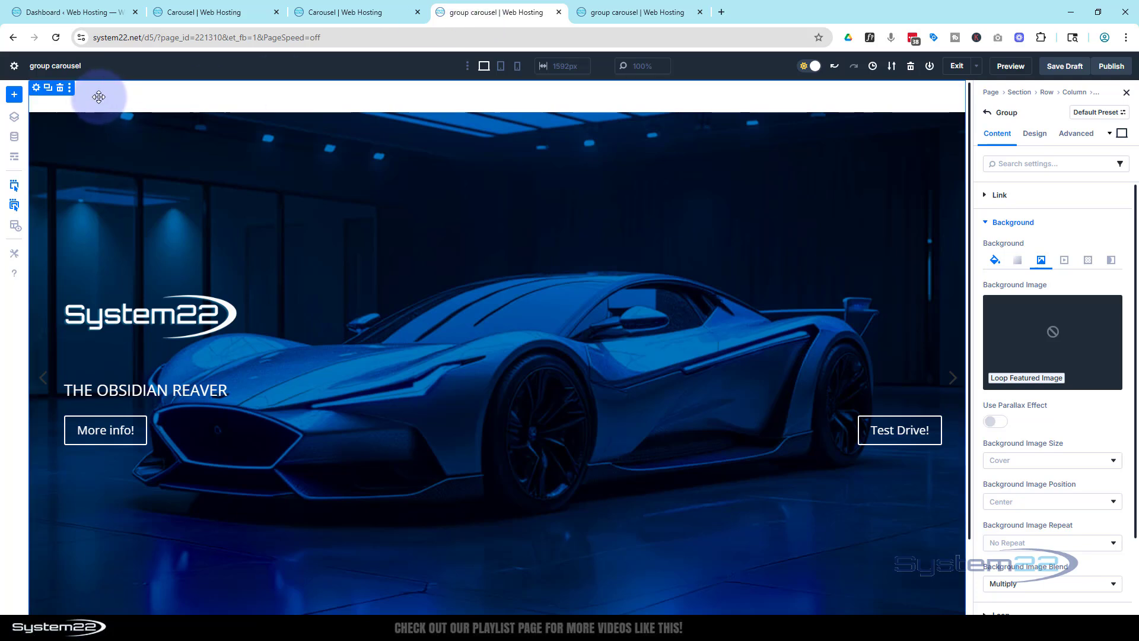
{"action": "left_click", "coordinate": [37, 89]}
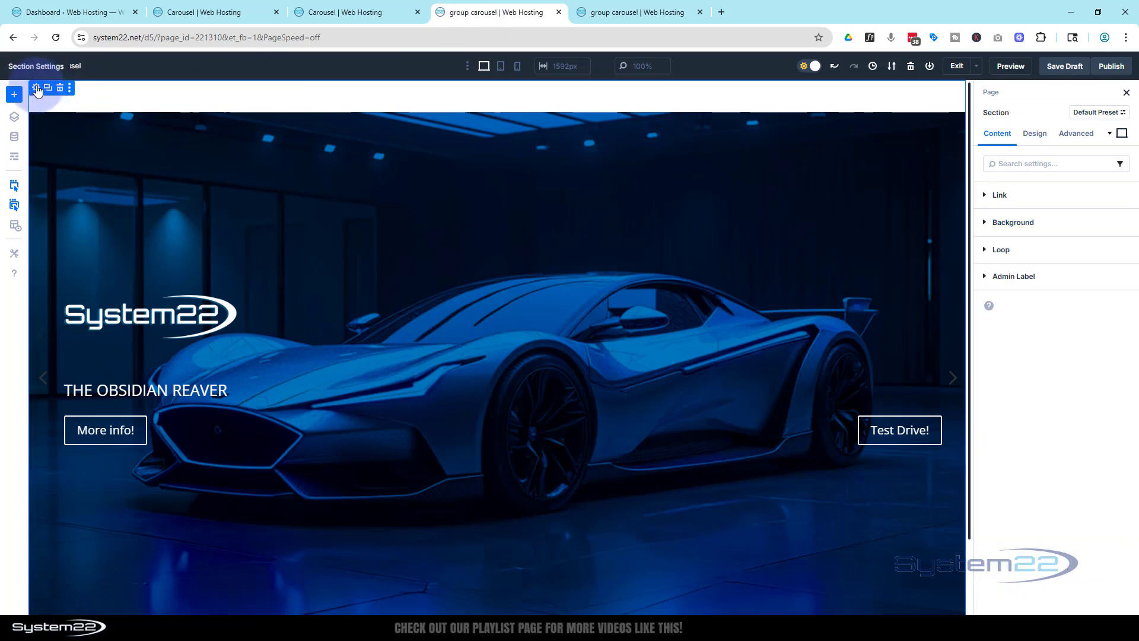
{"action": "left_click", "coordinate": [1034, 134]}
{"action": "left_click", "coordinate": [1040, 286]}
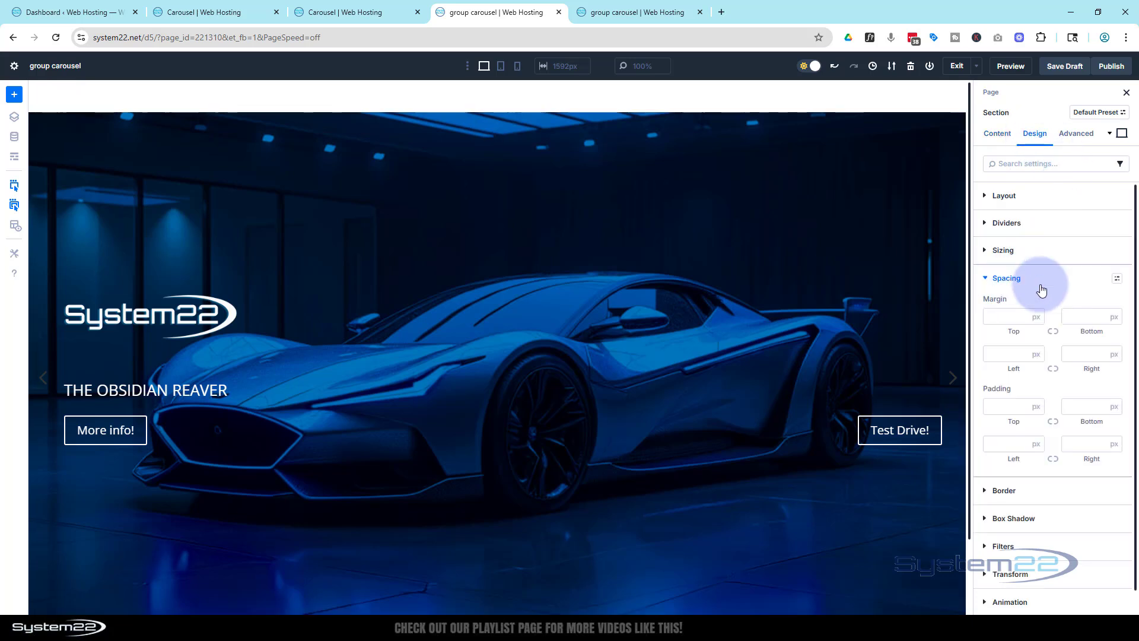
{"action": "left_click", "coordinate": [1006, 408]}
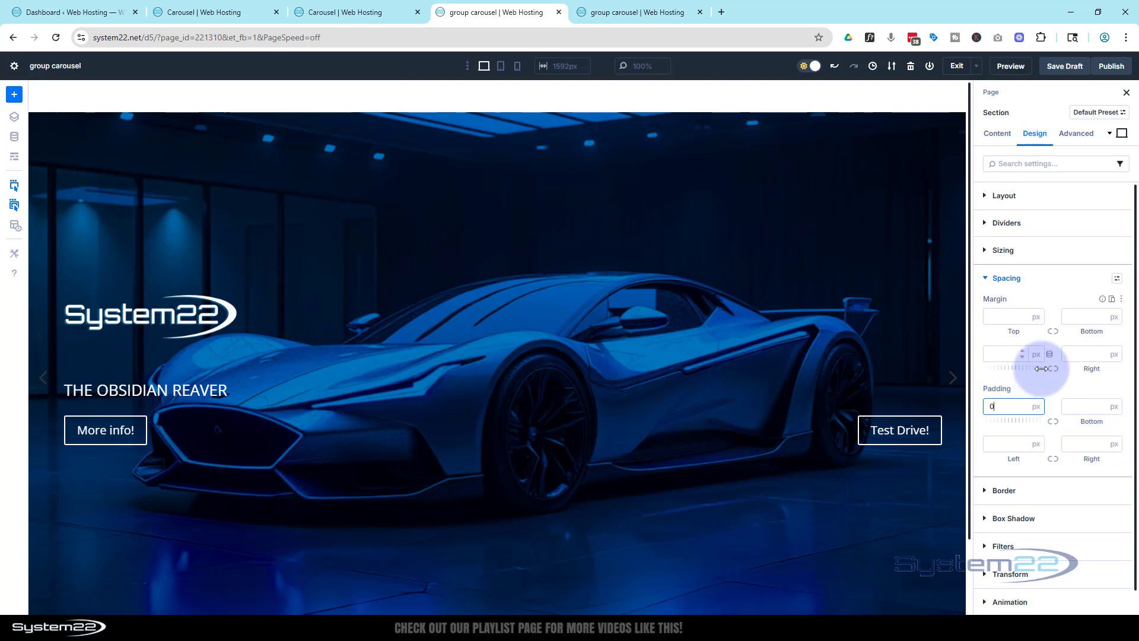
{"action": "type", "text": "0"}
{"action": "left_click", "coordinate": [1053, 421]}
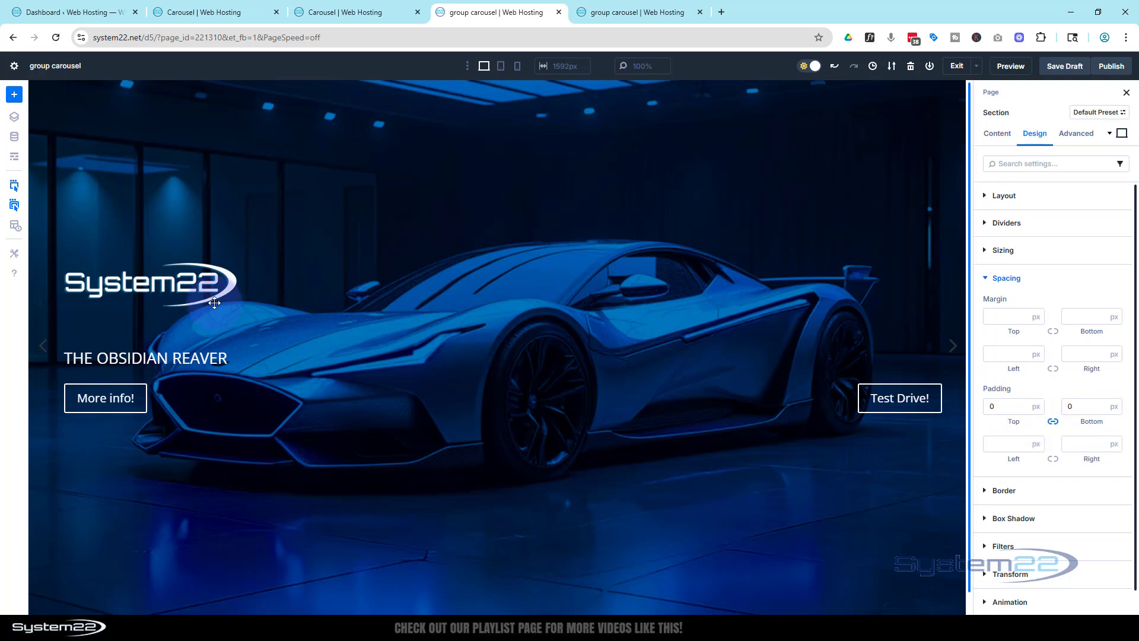
- Replace the Call To Action's Page Excerpt content with the dynamic Loop Excerpt
{"action": "left_click", "coordinate": [147, 362]}
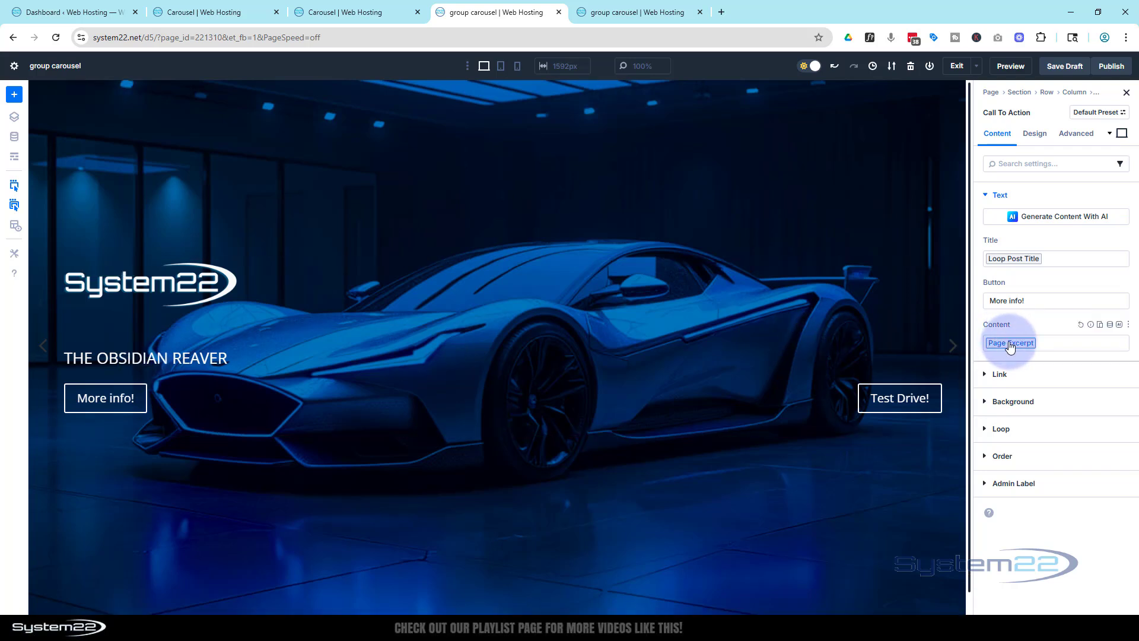
{"action": "left_click", "coordinate": [1081, 324]}
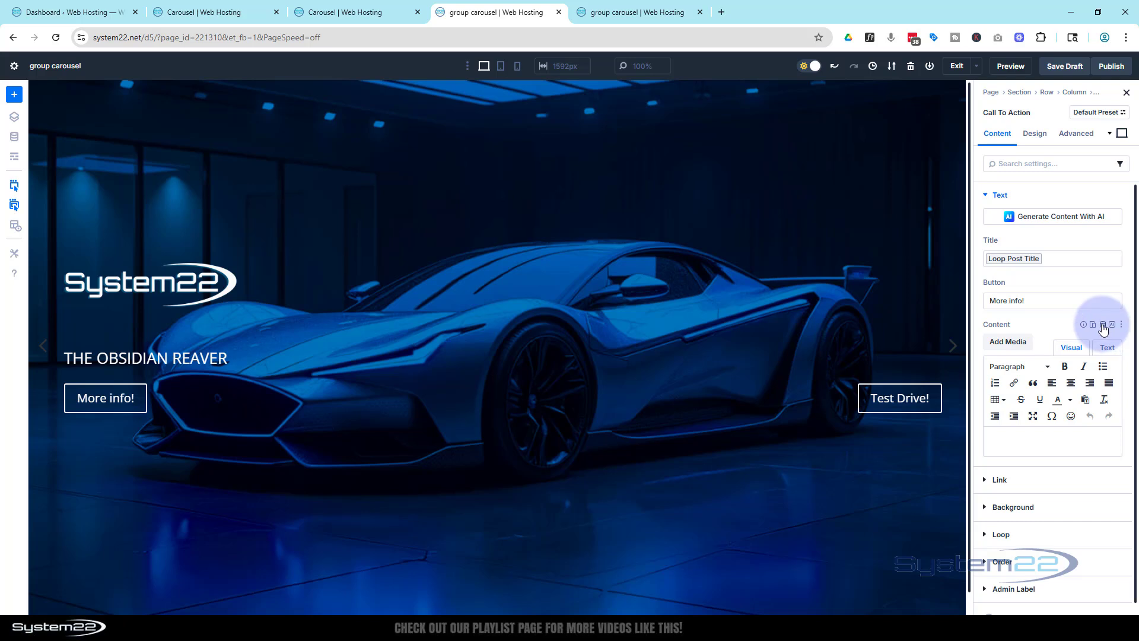
{"action": "left_click", "coordinate": [1102, 325]}
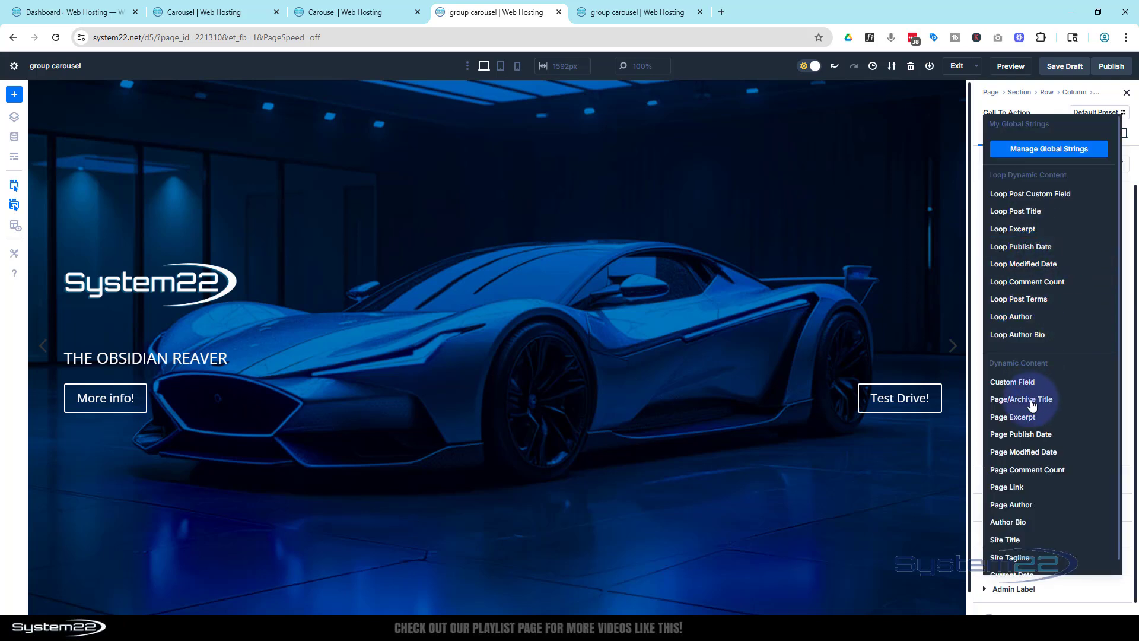
{"action": "left_click", "coordinate": [1014, 230]}
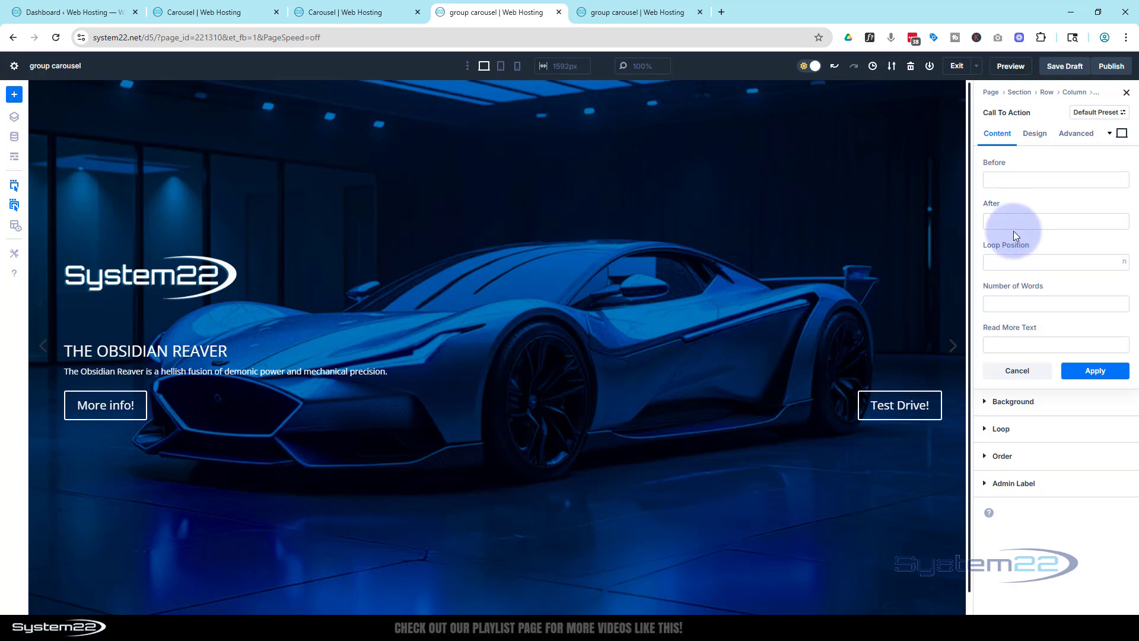
- Enable Automatic Rotation for the Group Carousel and set its rotation speed to 4000 ms
{"action": "mouse_move", "coordinate": [527, 136]}
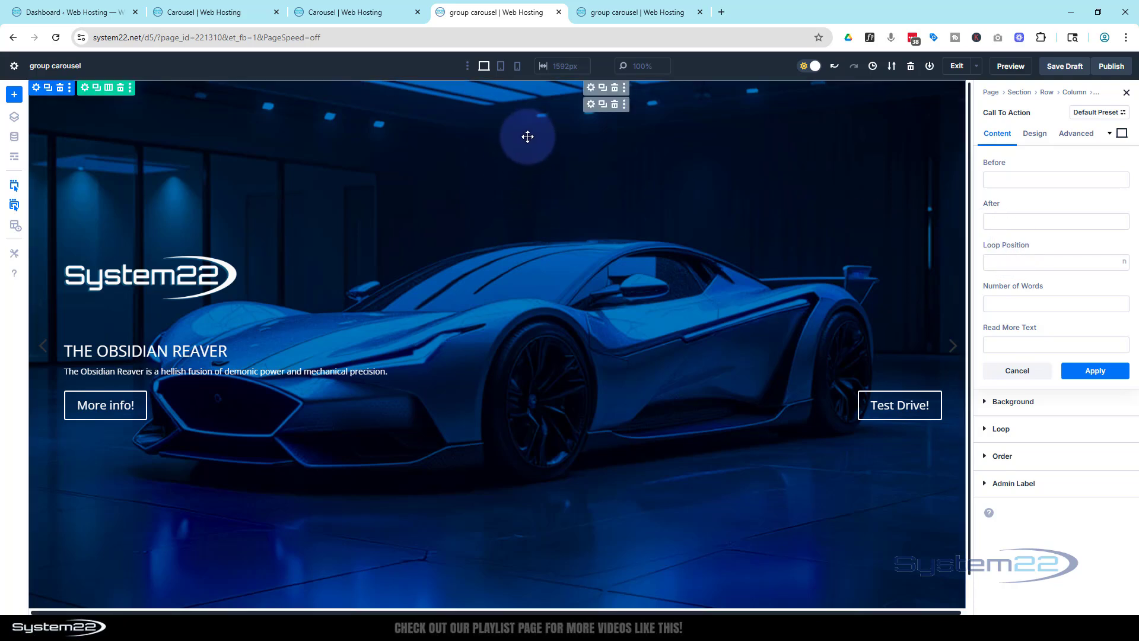
{"action": "left_click", "coordinate": [591, 89]}
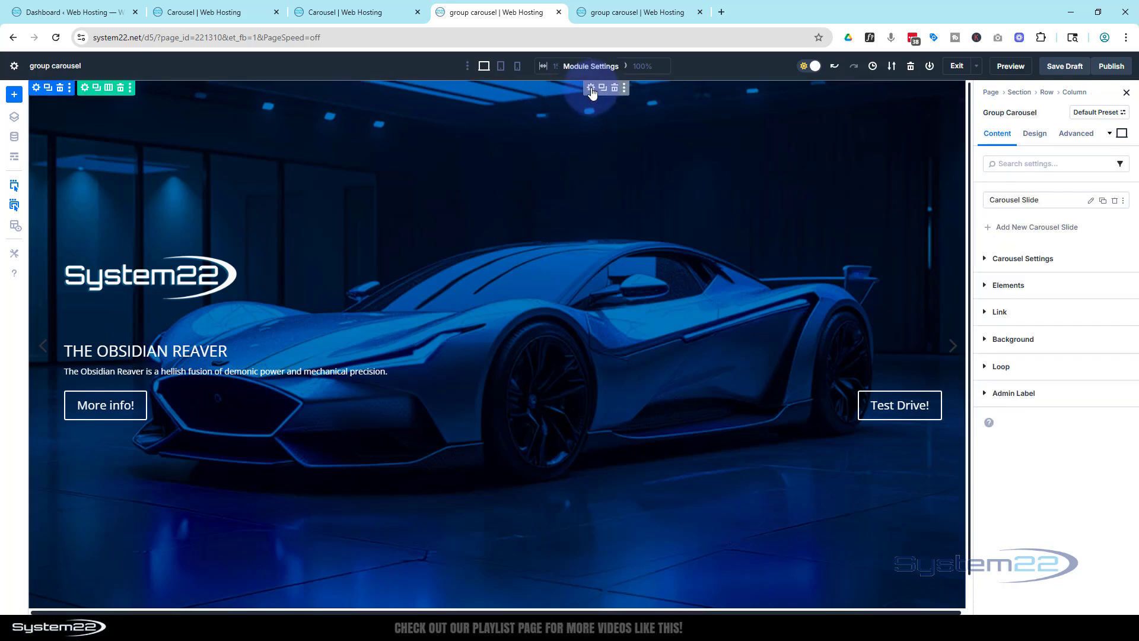
{"action": "left_click", "coordinate": [989, 259]}
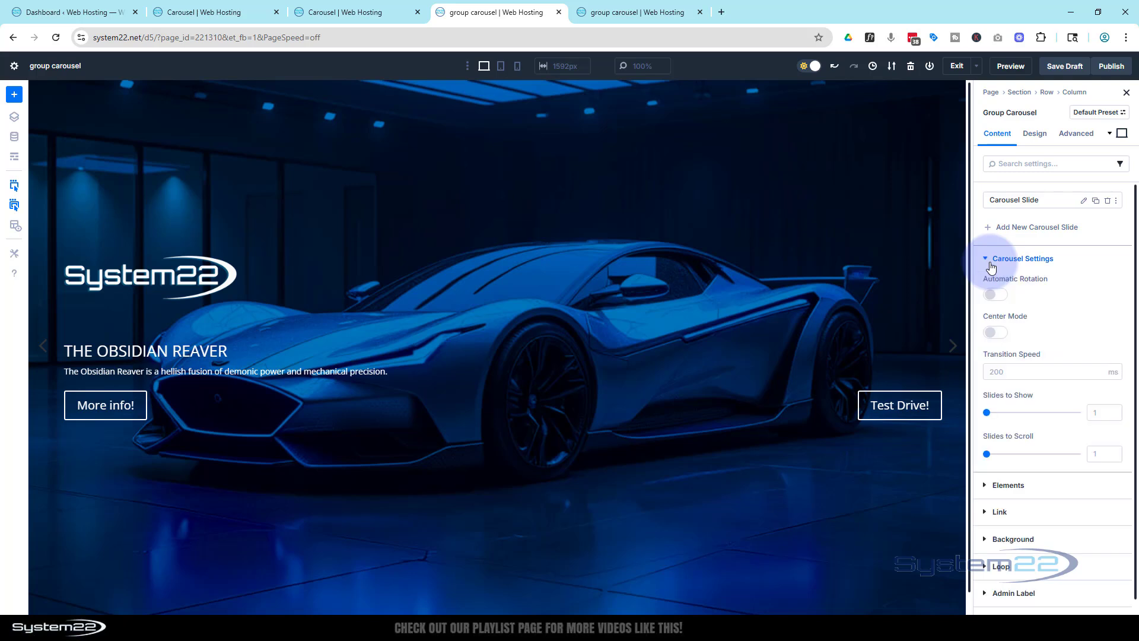
{"action": "left_click", "coordinate": [997, 294]}
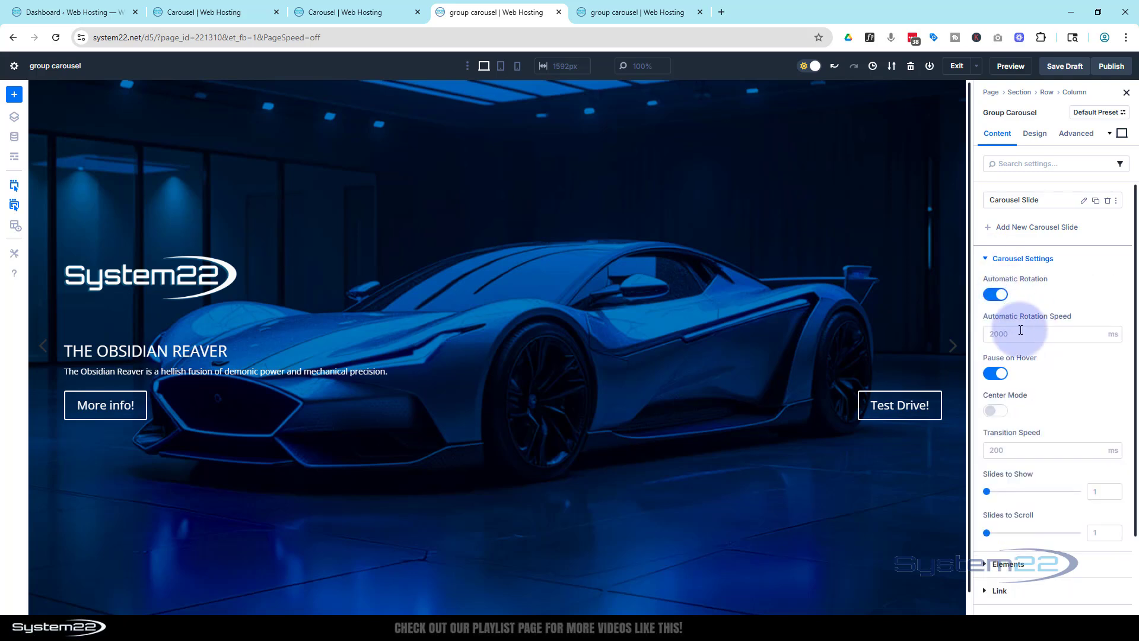
{"action": "left_click", "coordinate": [1020, 330]}
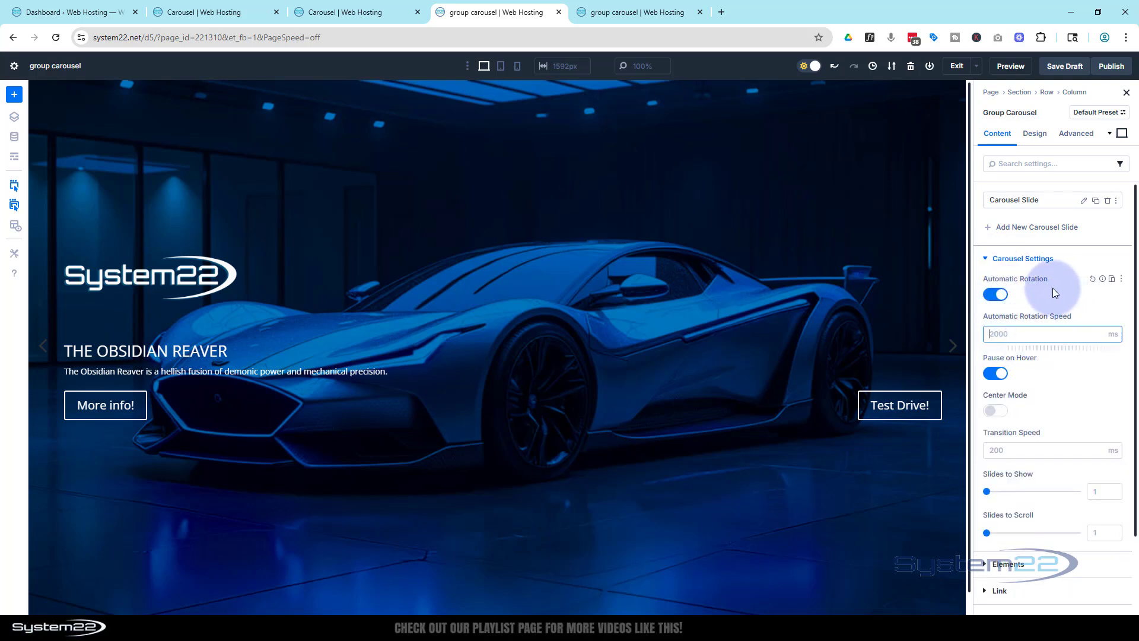
{"action": "type", "text": "4000"}
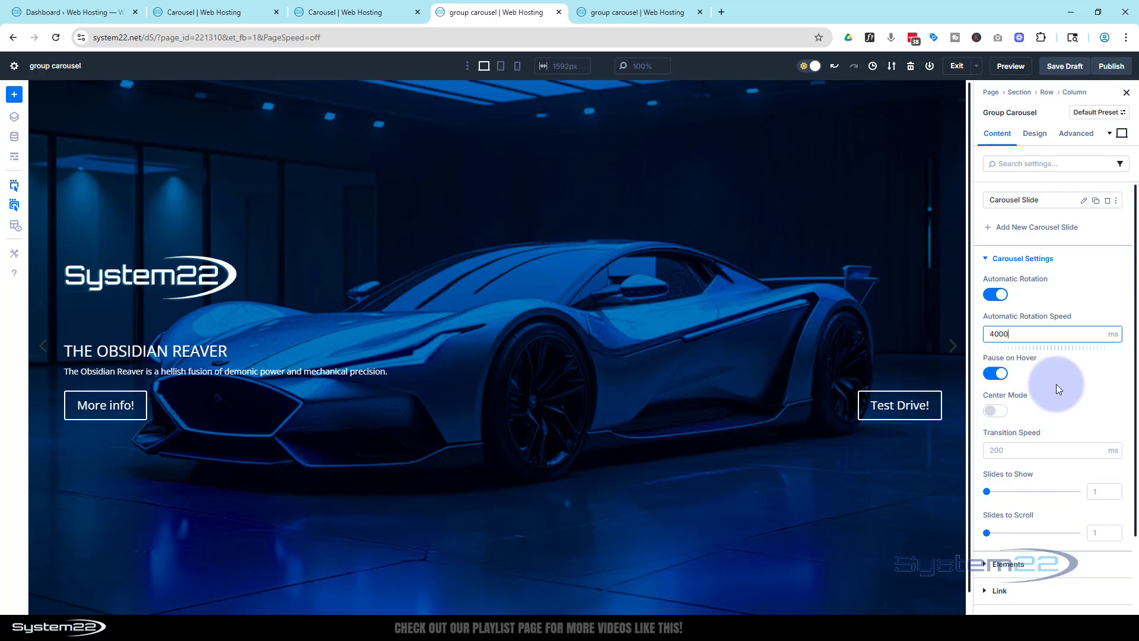
- Set the Group Carousel's Transition Speed to 750 ms
{"action": "scroll", "coordinate": [1055, 383], "scroll_direction": "down", "scroll_amount": 2}
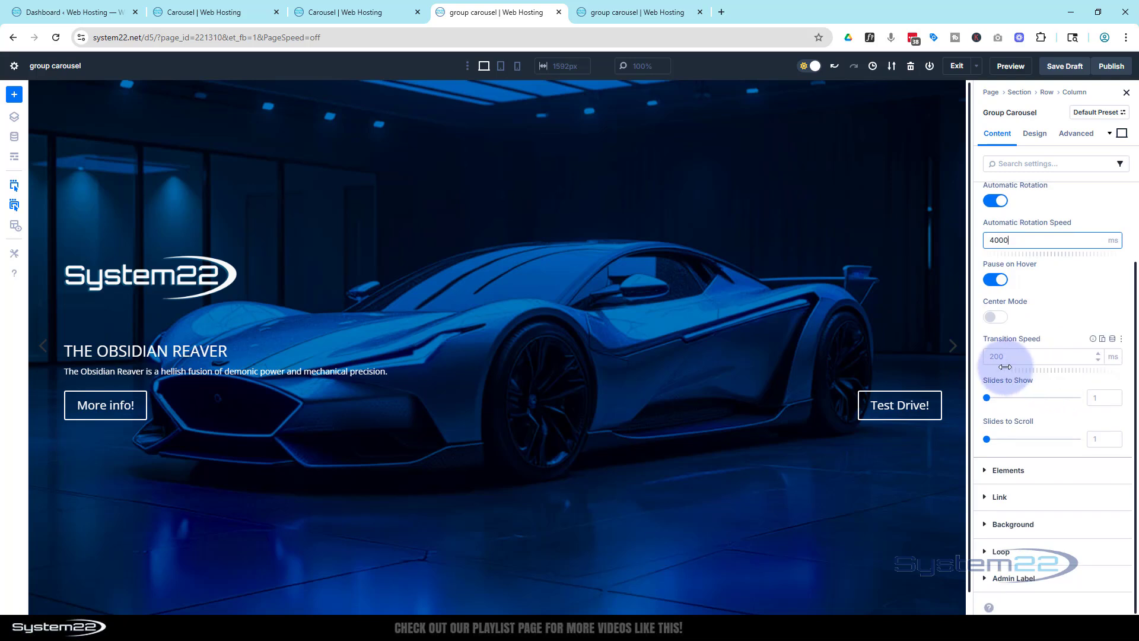
{"action": "left_click", "coordinate": [1006, 357]}
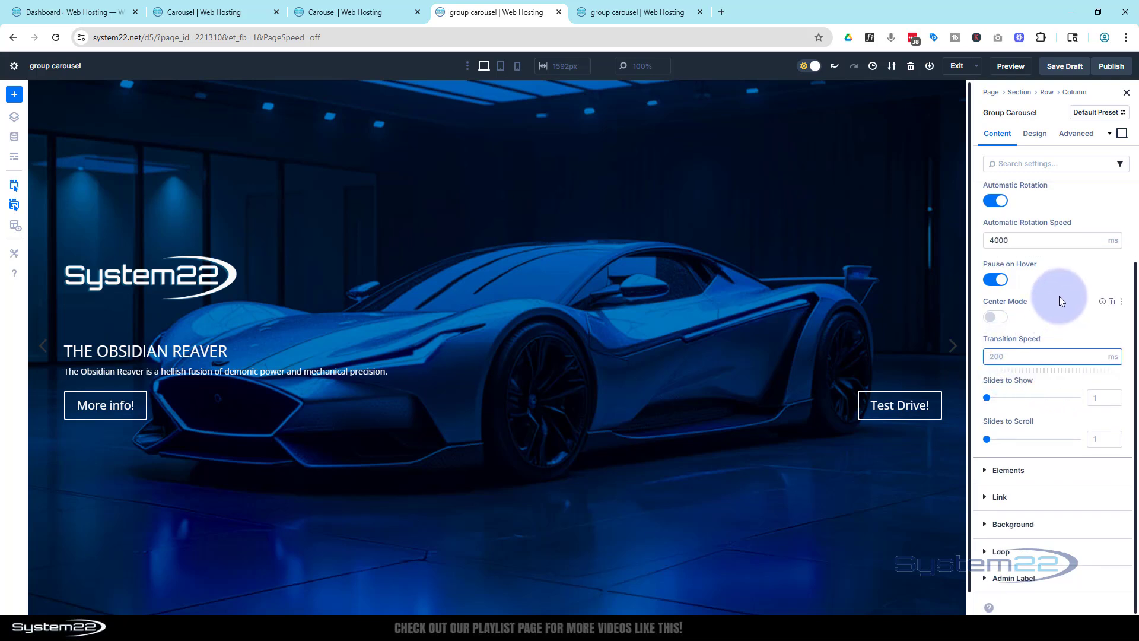
{"action": "type", "text": "750"}
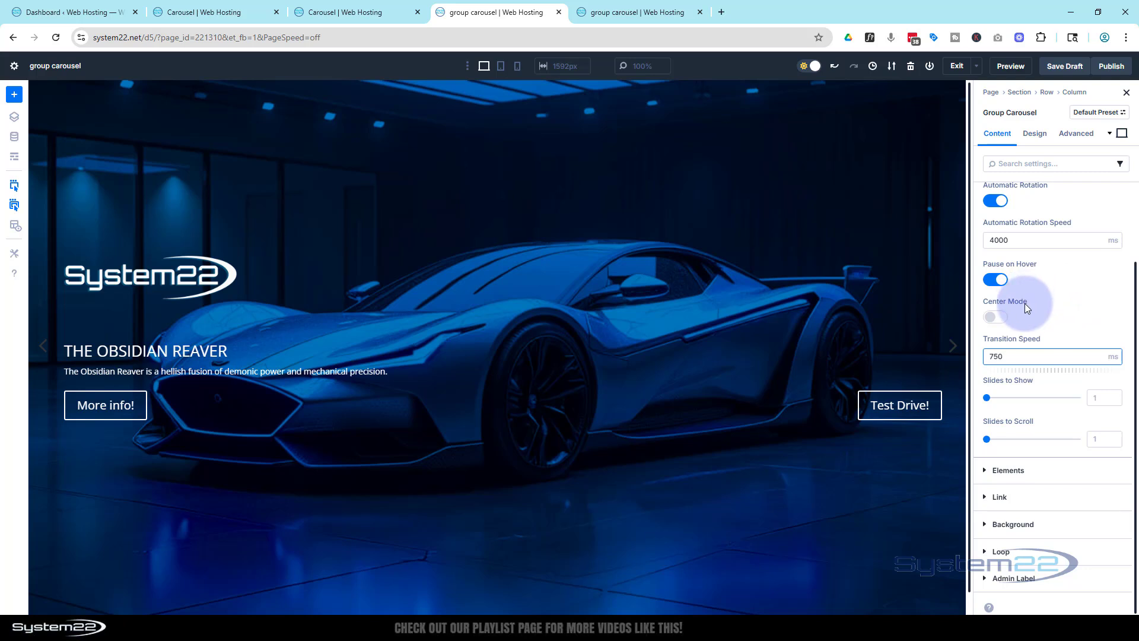
{"action": "left_click", "coordinate": [1048, 385]}
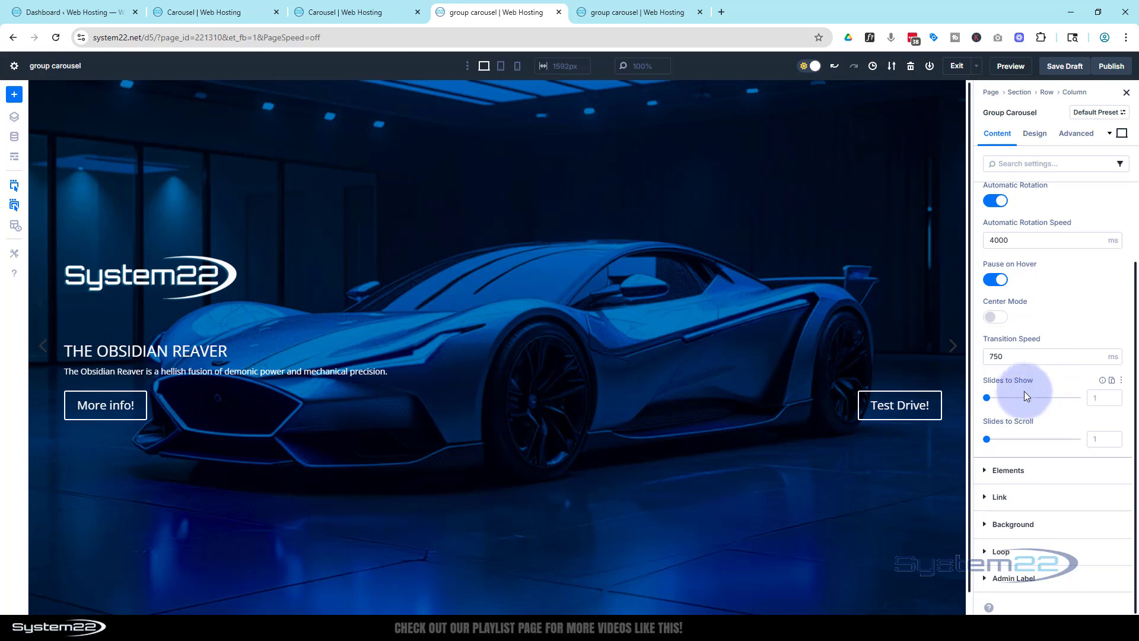
- Try the Group Carousel with Slides to Show at 3 and 2, and return it to 1
{"action": "left_click_drag", "start_coordinate": [988, 397], "coordinate": [1006, 398]}
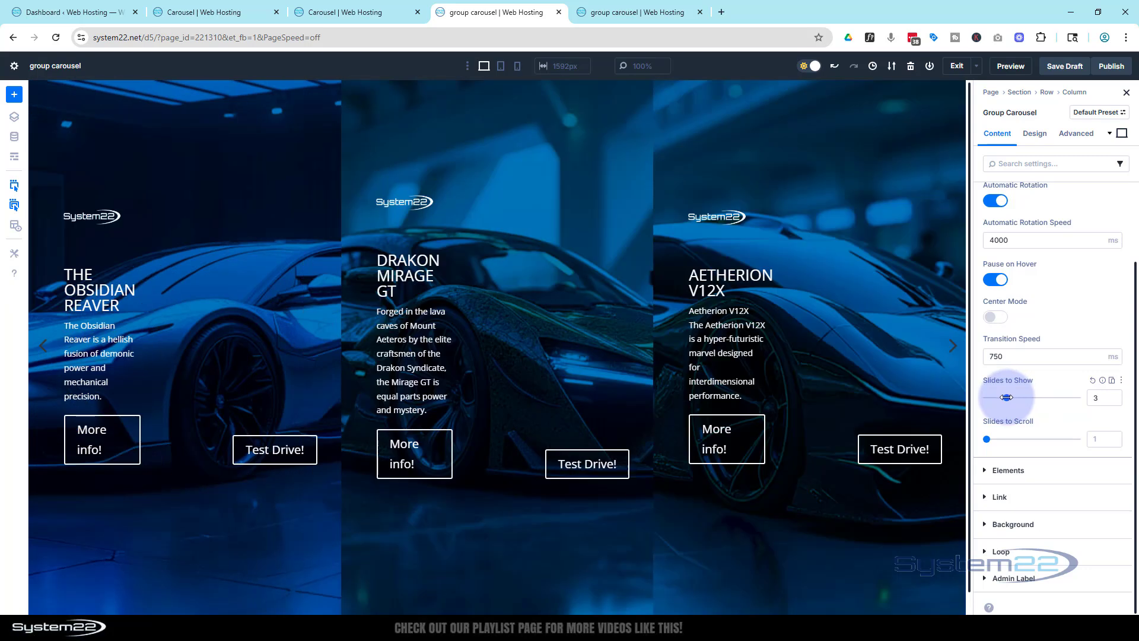
{"action": "left_click_drag", "start_coordinate": [1006, 397], "coordinate": [1000, 398]}
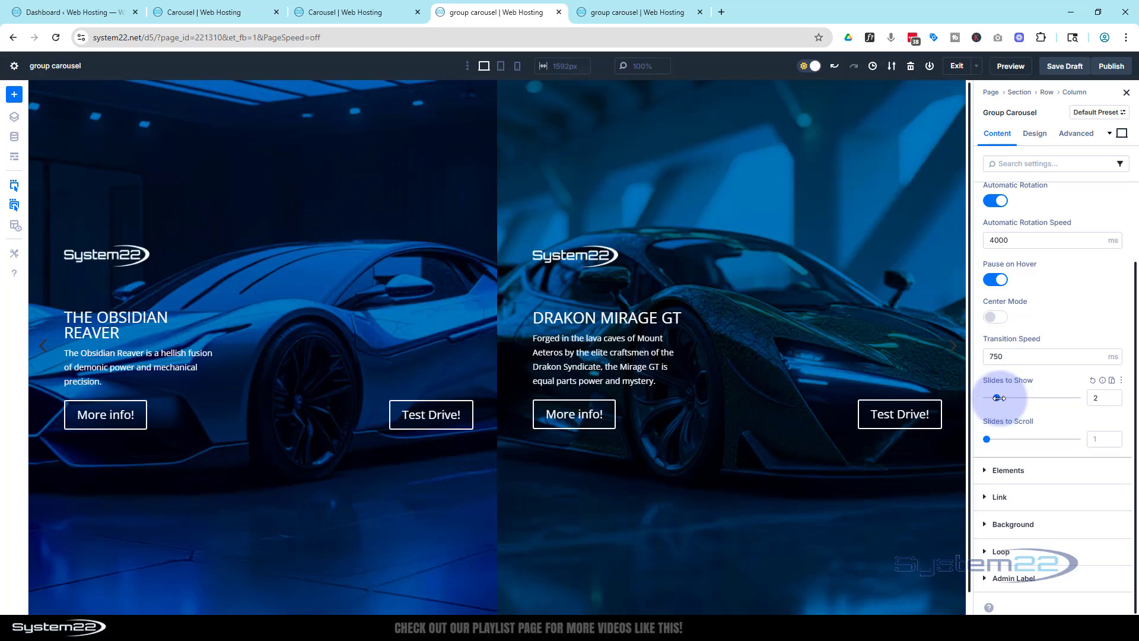
{"action": "left_click_drag", "start_coordinate": [999, 397], "coordinate": [976, 400]}
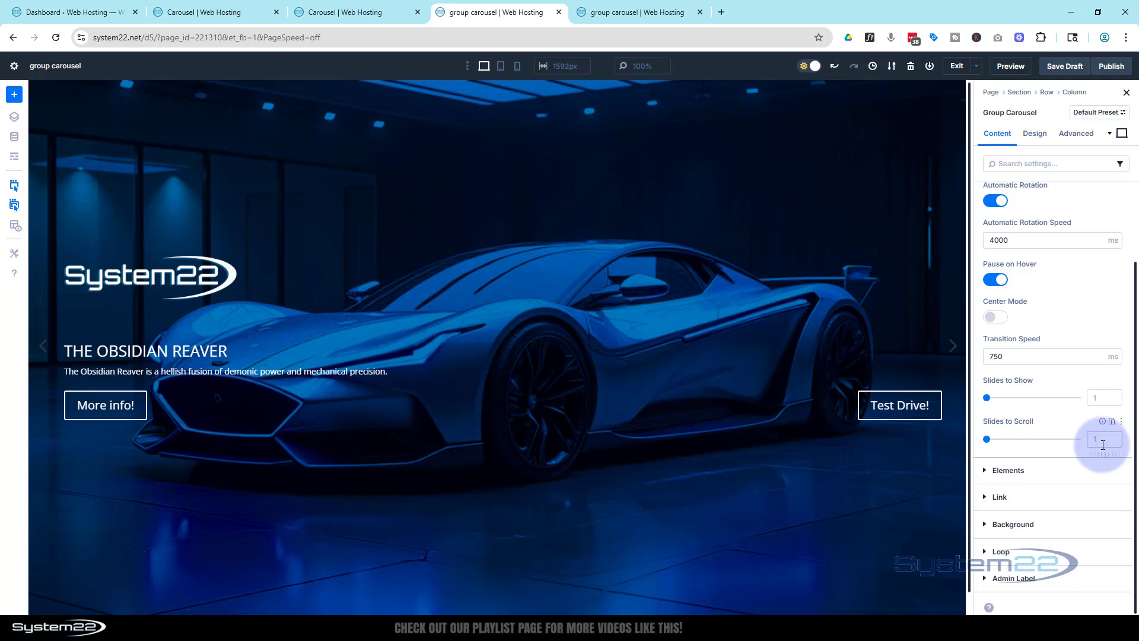
- Check the tablet view, and for phone anchor the Test Drive! button at the bottom-left offset origin with a 0 px Vertical Offset
{"action": "left_click", "coordinate": [501, 67]}
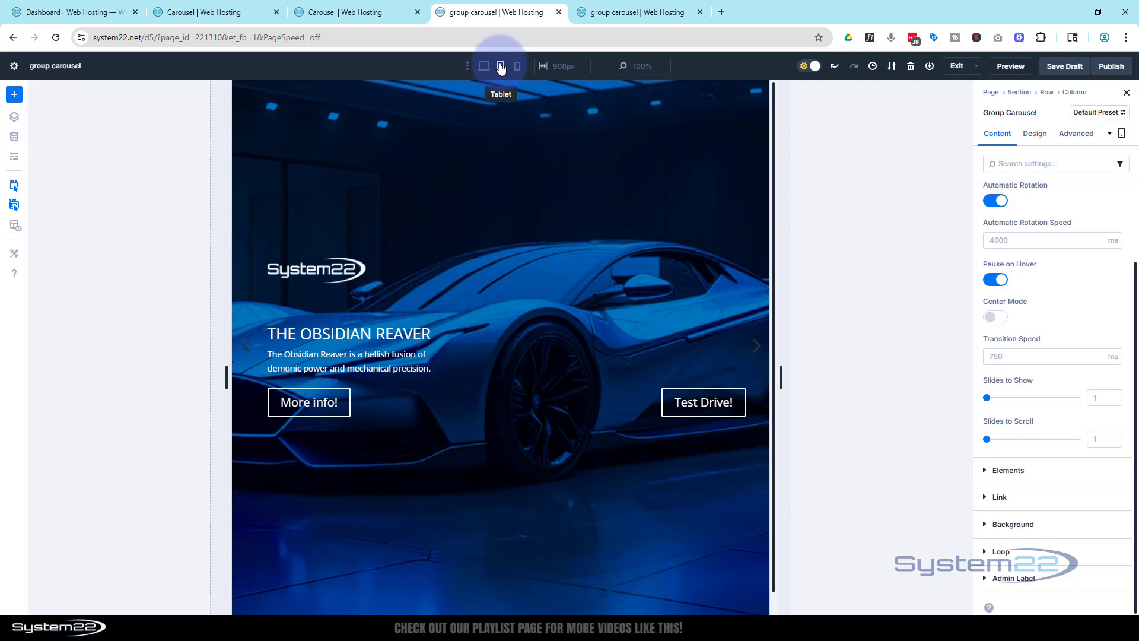
{"action": "left_click", "coordinate": [518, 67]}
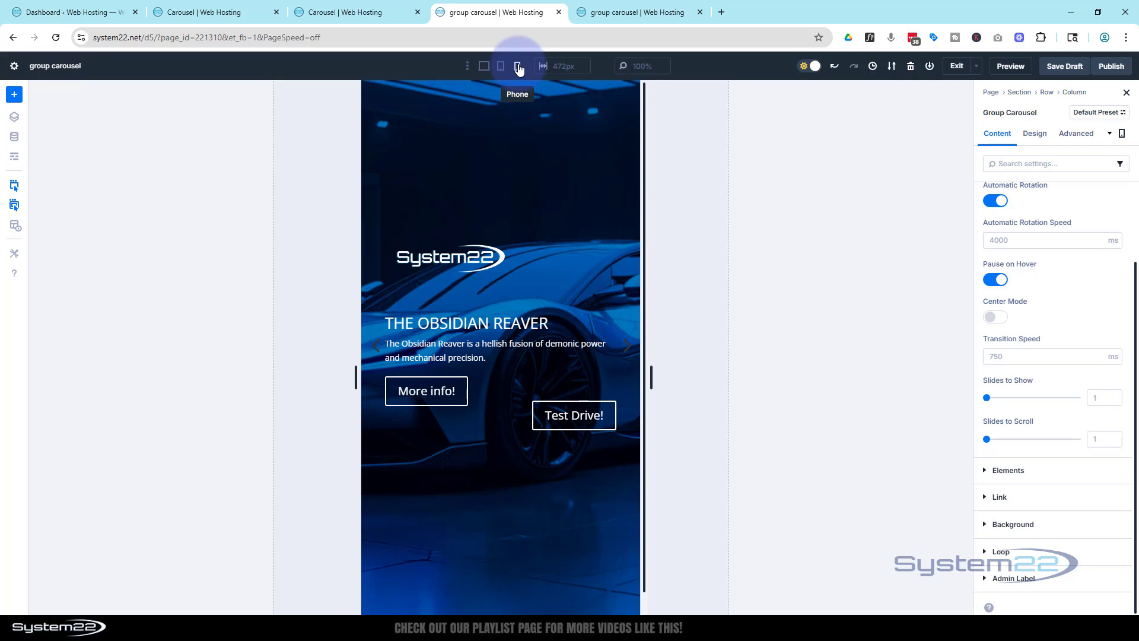
{"action": "left_click", "coordinate": [560, 419]}
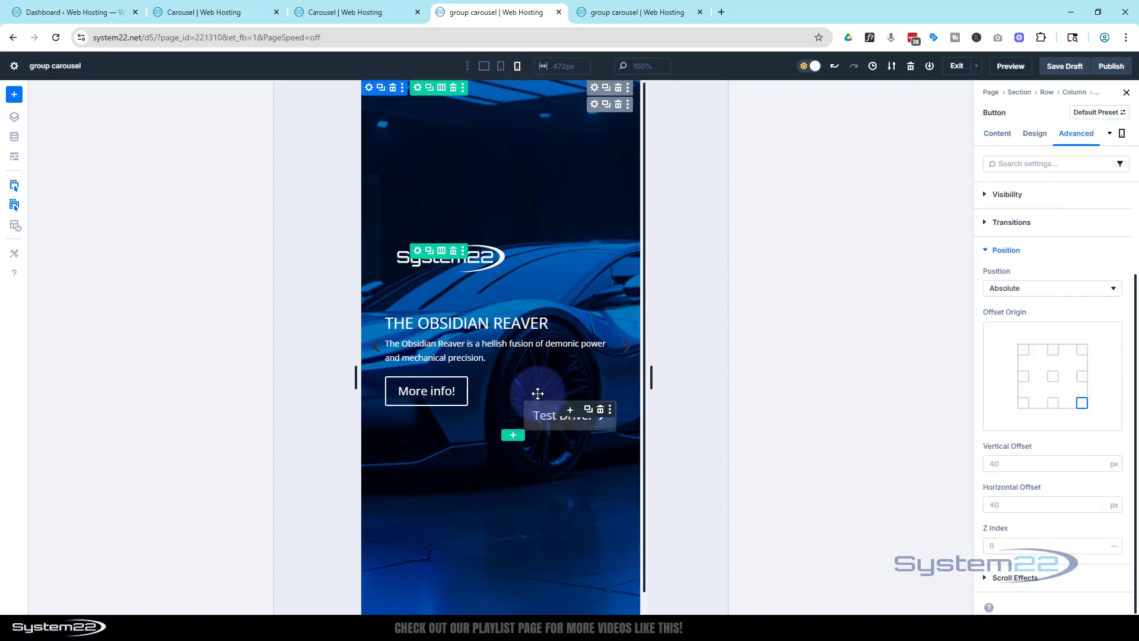
{"action": "left_click_drag", "start_coordinate": [538, 393], "coordinate": [537, 393]}
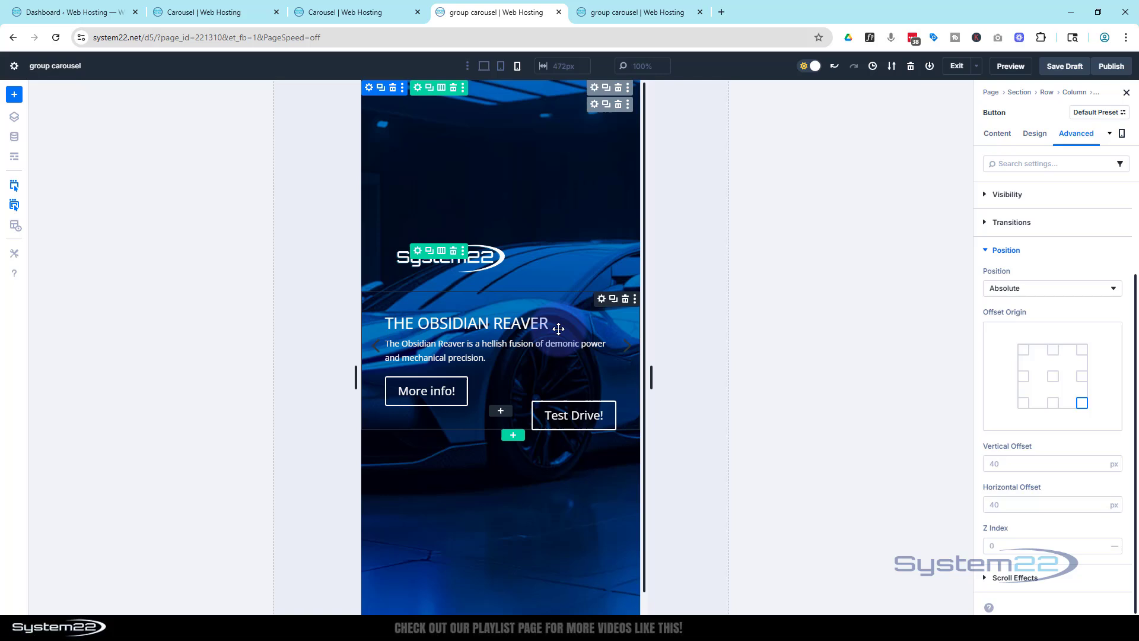
{"action": "left_click", "coordinate": [1024, 406]}
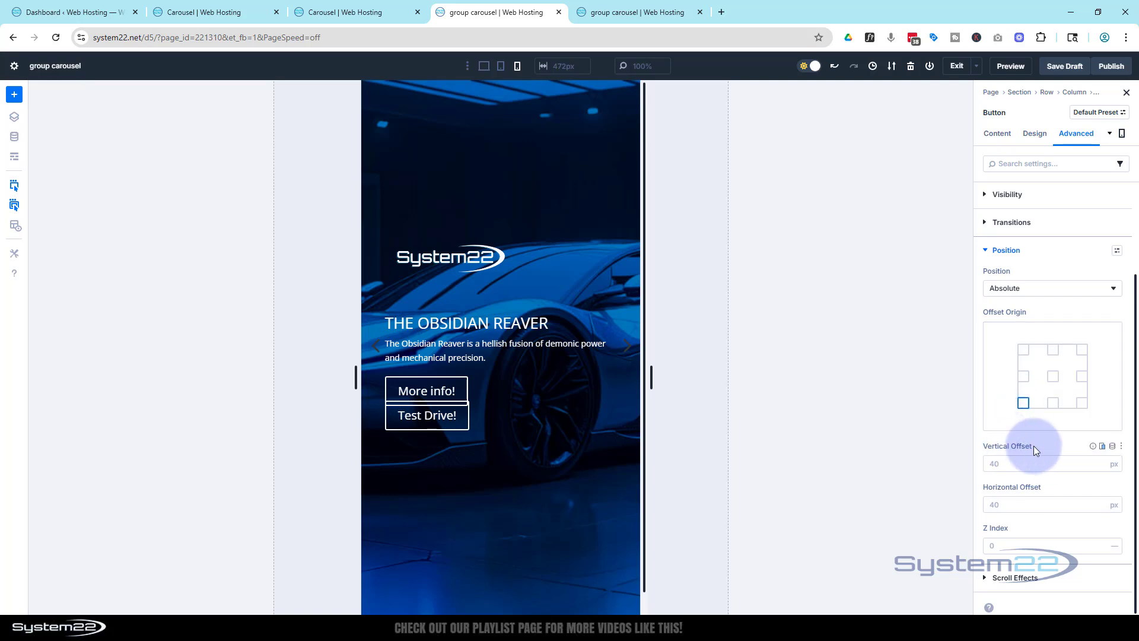
{"action": "left_click", "coordinate": [1005, 464]}
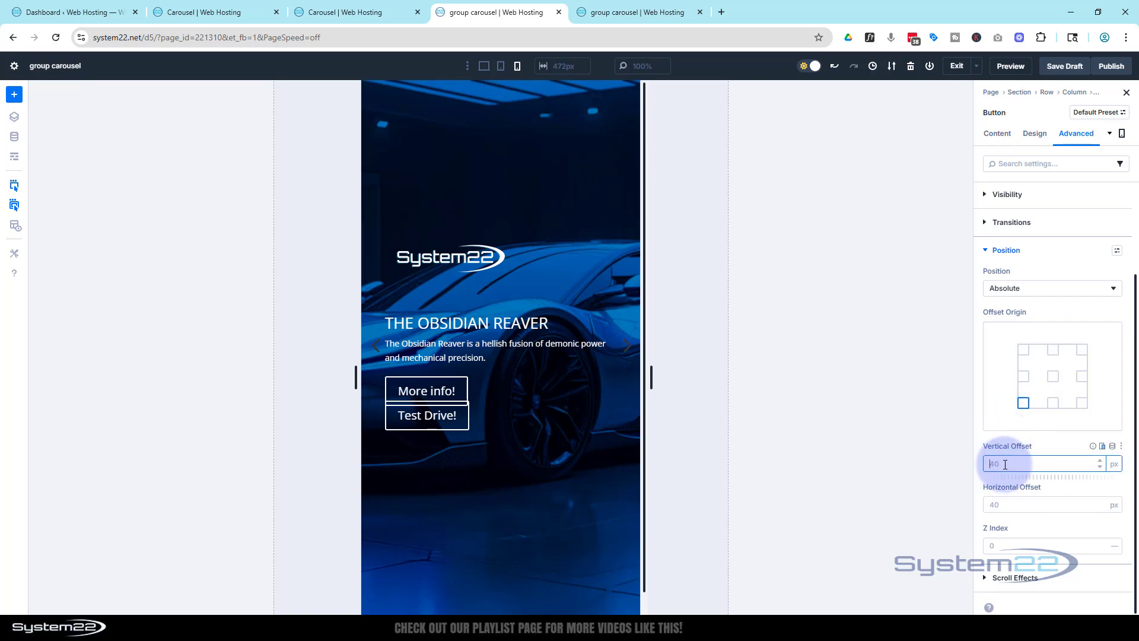
{"action": "type", "text": "0"}
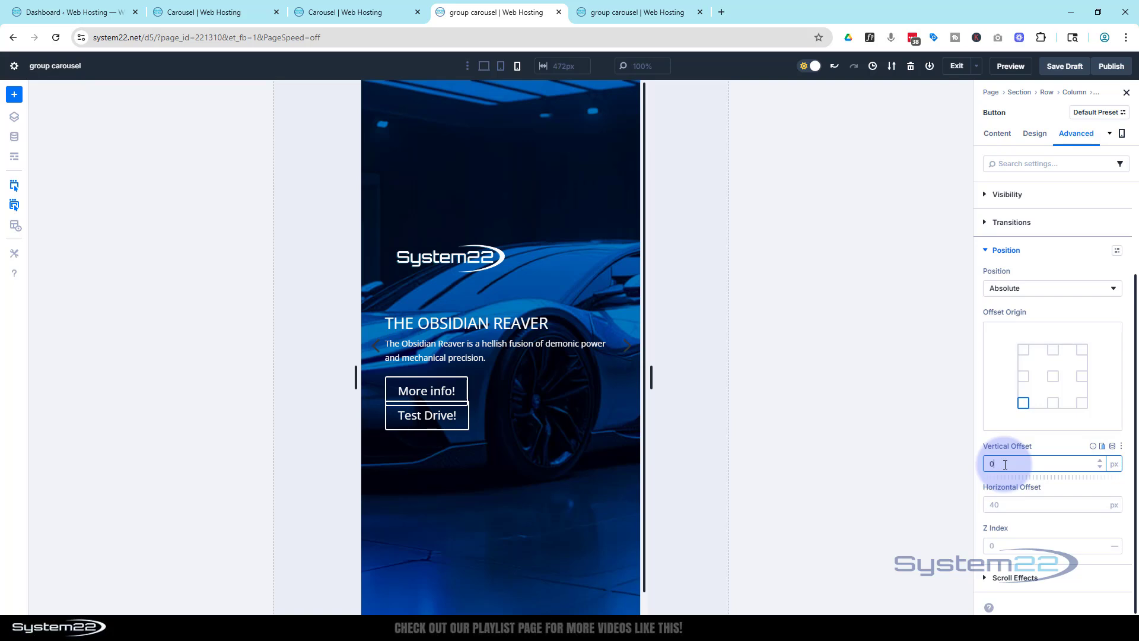
{"action": "left_click", "coordinate": [1046, 444]}
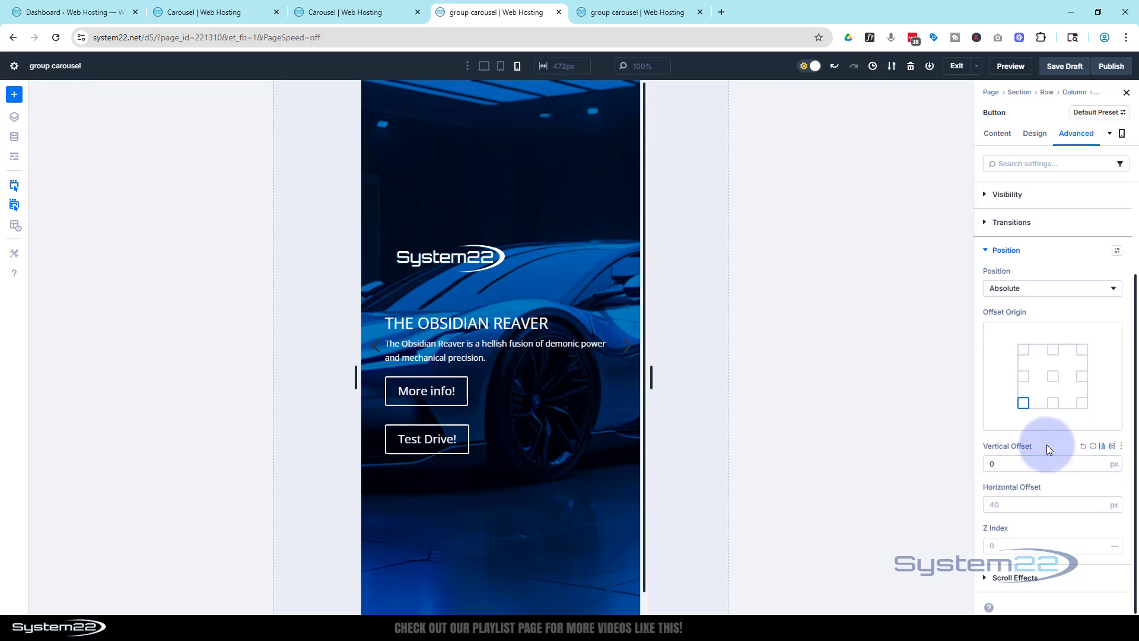
- Set the System22 logo image's left margin to 40 px for the phone view
{"action": "left_click", "coordinate": [413, 266]}
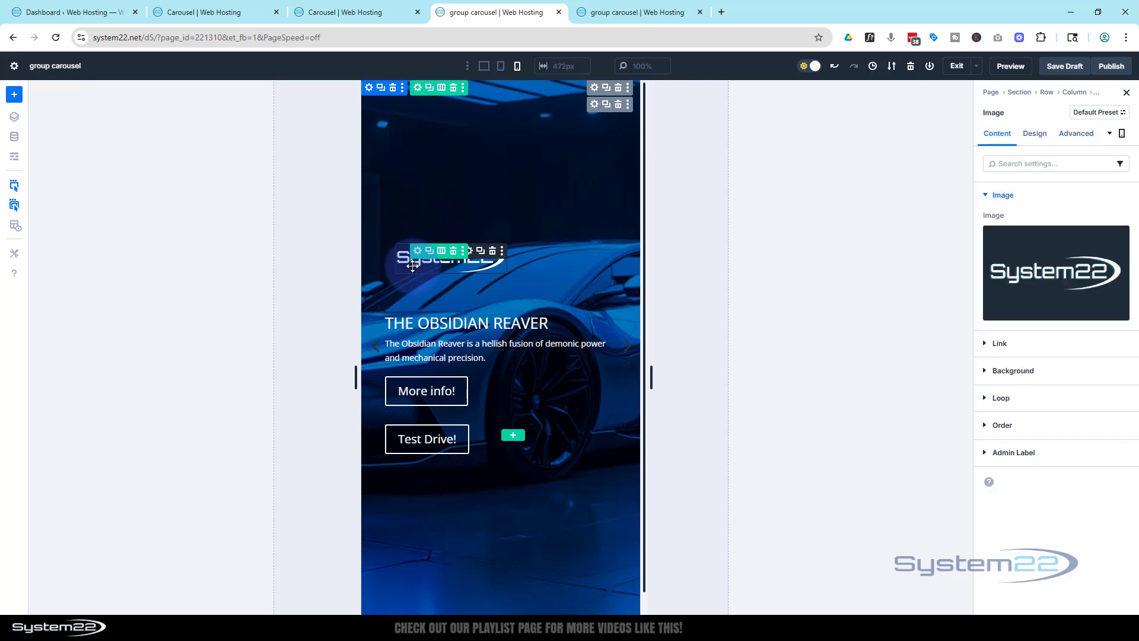
{"action": "left_click", "coordinate": [1041, 134]}
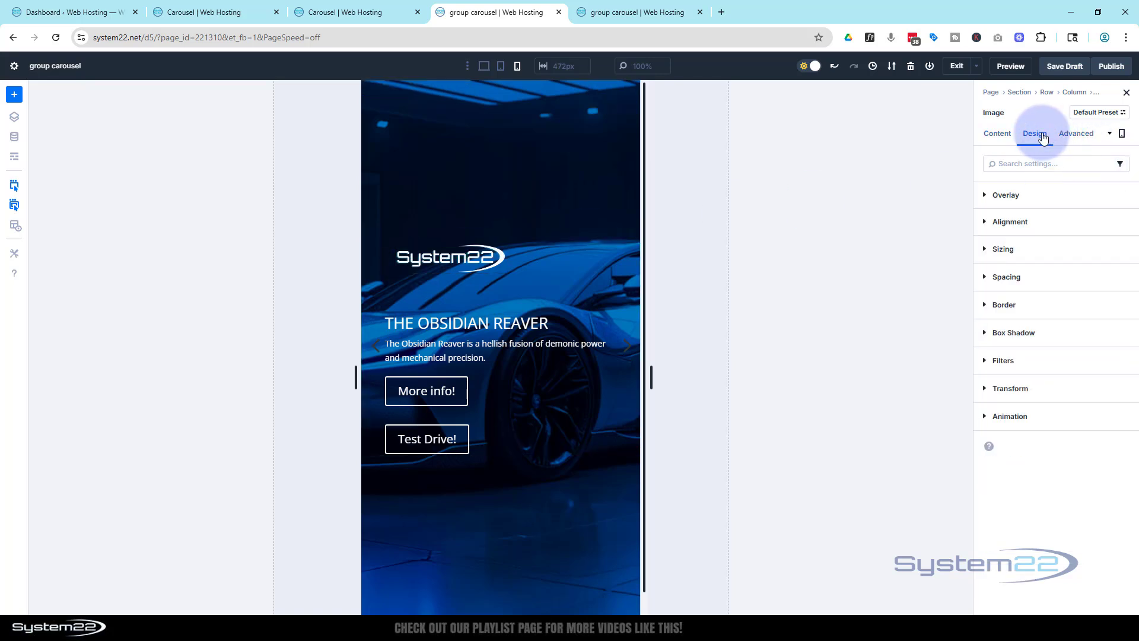
{"action": "left_click", "coordinate": [1051, 281]}
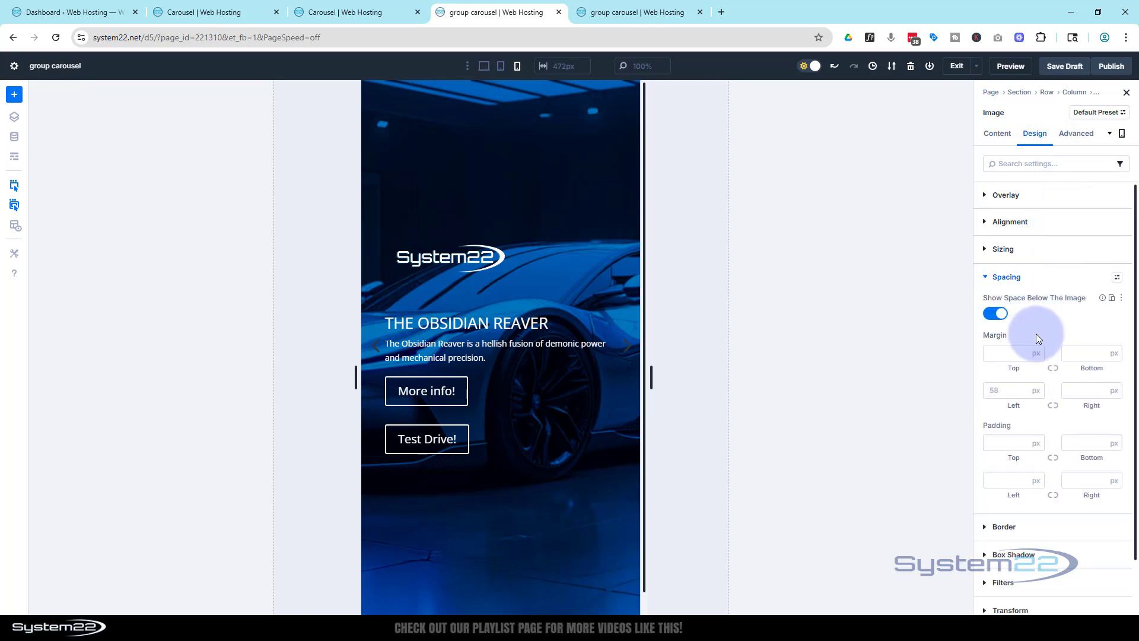
{"action": "left_click", "coordinate": [996, 391]}
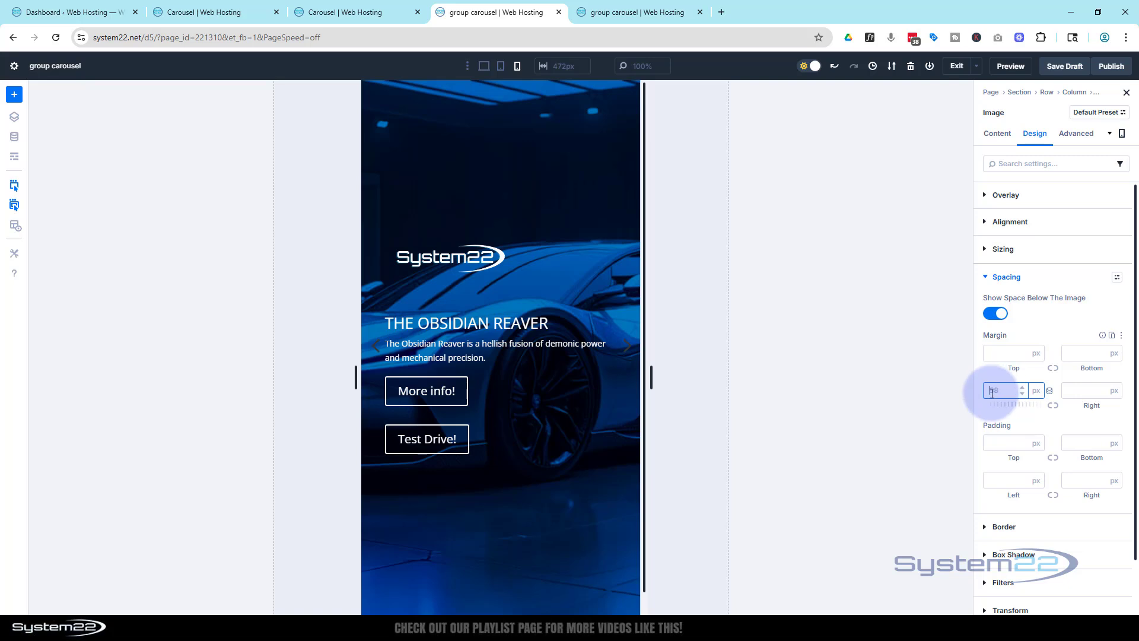
{"action": "type", "text": "40"}
{"action": "left_click", "coordinate": [1032, 389]}
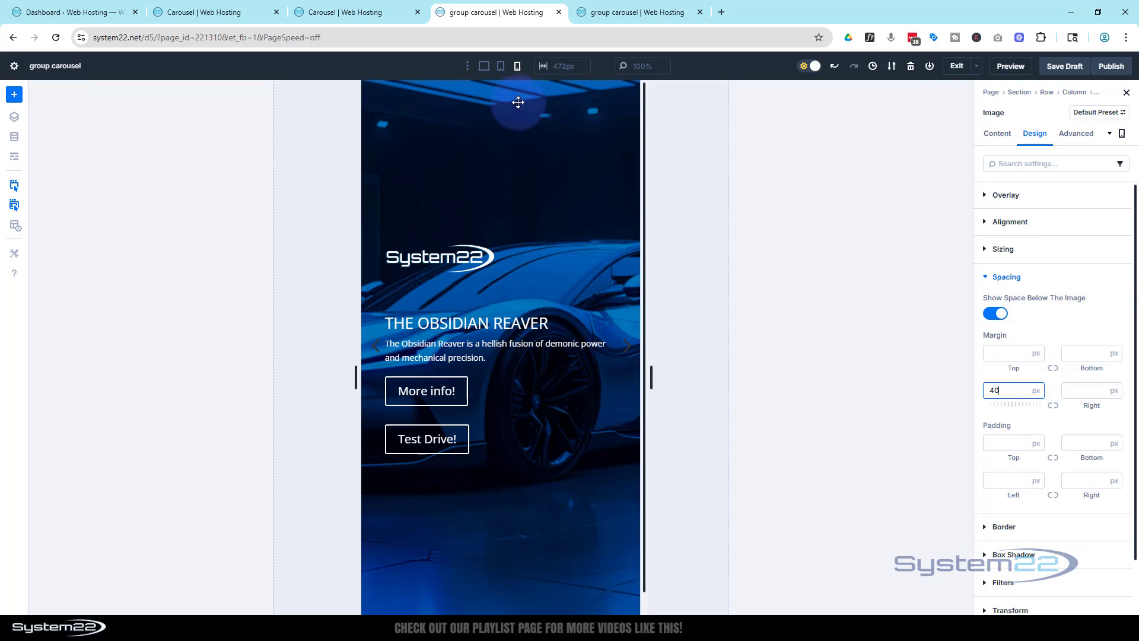
- Return to the desktop view, save the page as a draft and open its preview
{"action": "left_click", "coordinate": [484, 66]}
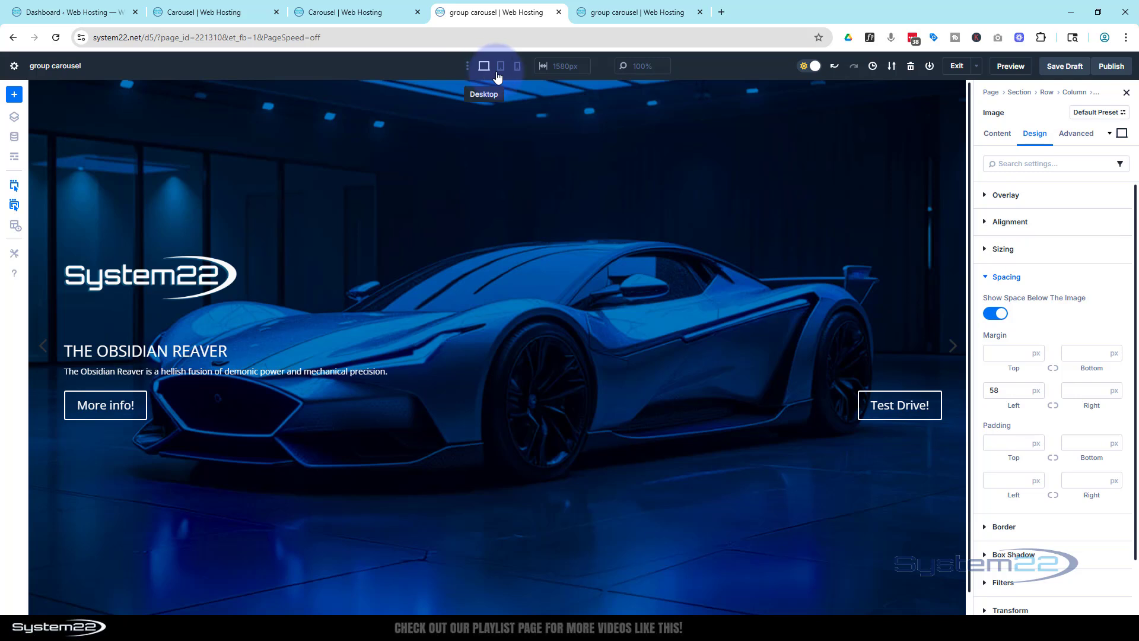
{"action": "left_click", "coordinate": [1066, 67]}
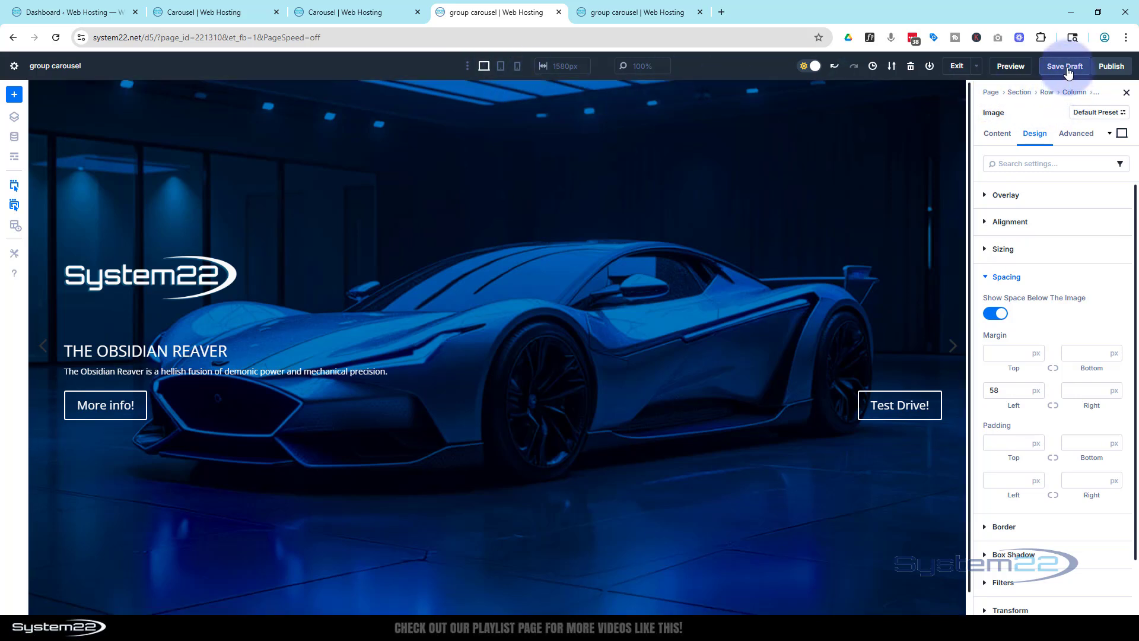
{"action": "left_click", "coordinate": [1015, 68]}
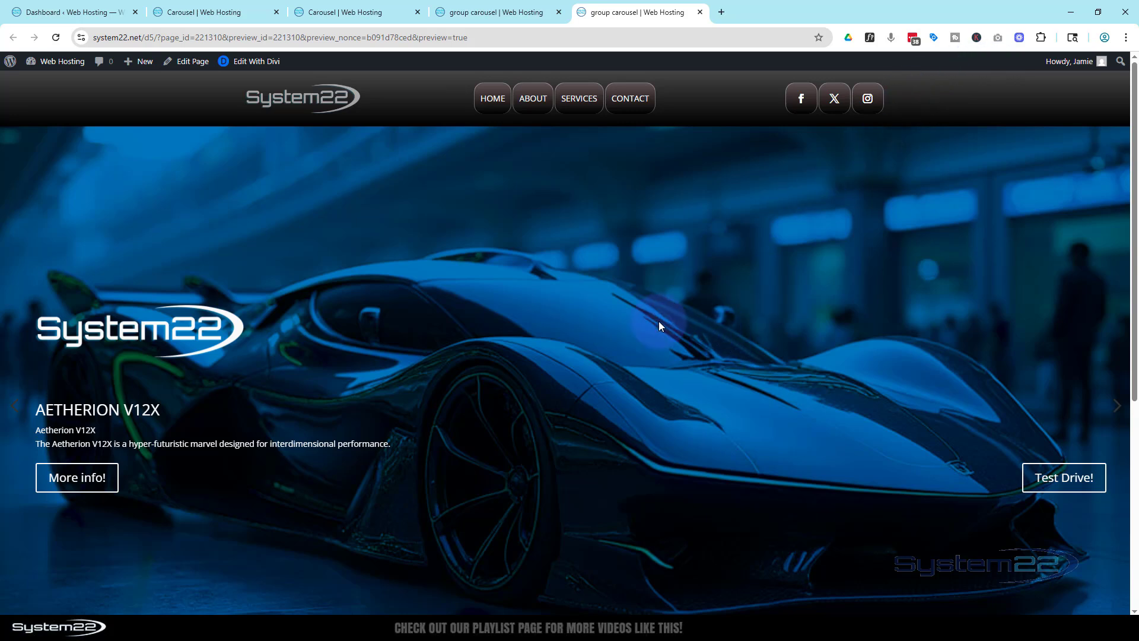
- Test the Aetherion V12X slide's More info! link and the carousel logo's link, returning to the preview page after each
{"action": "left_click", "coordinate": [70, 486]}
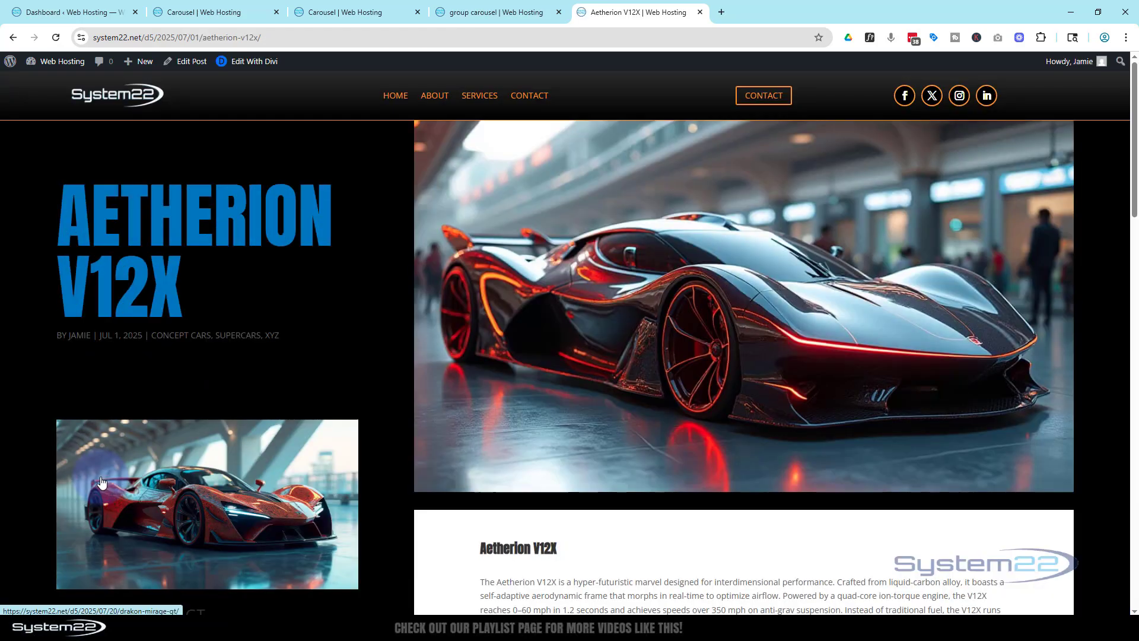
{"action": "left_click", "coordinate": [12, 39]}
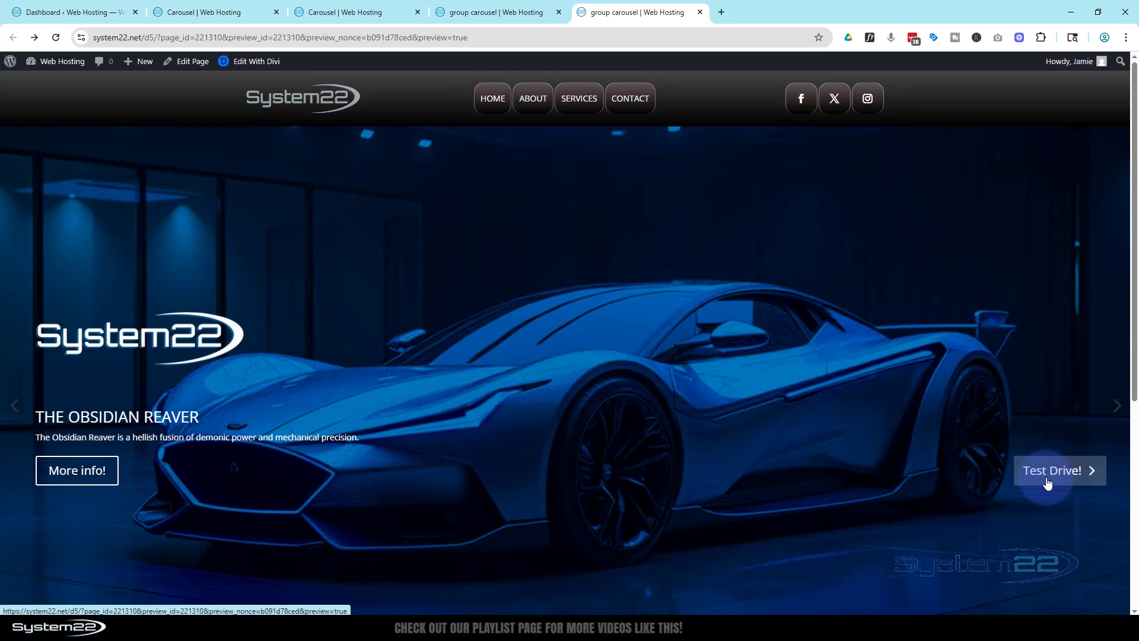
{"action": "left_click", "coordinate": [150, 340]}
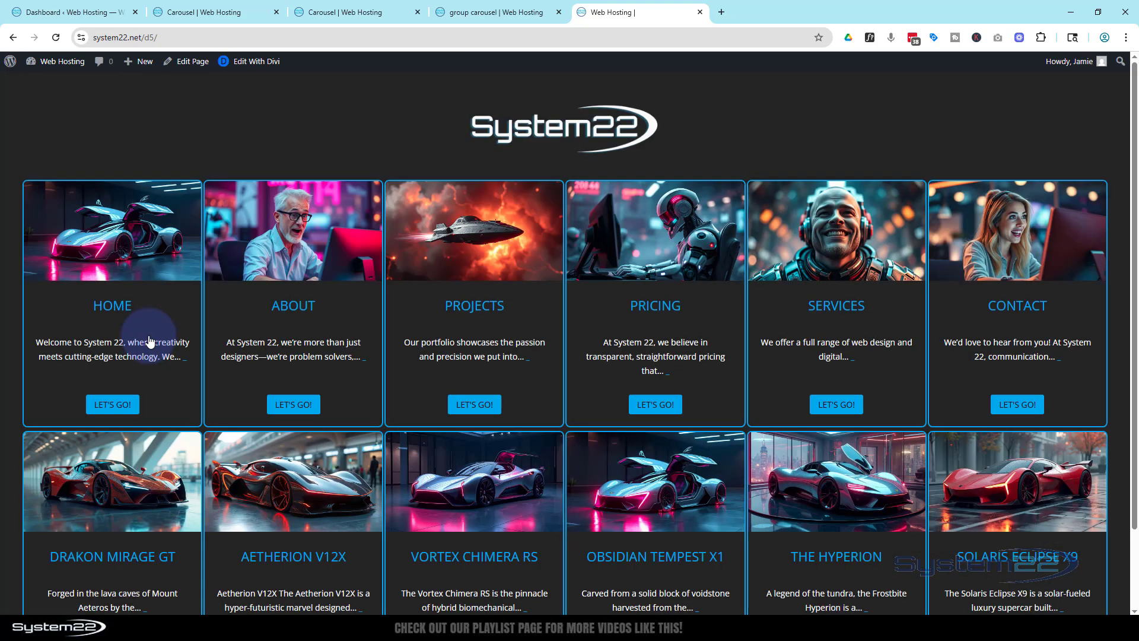
{"action": "left_click", "coordinate": [13, 38]}
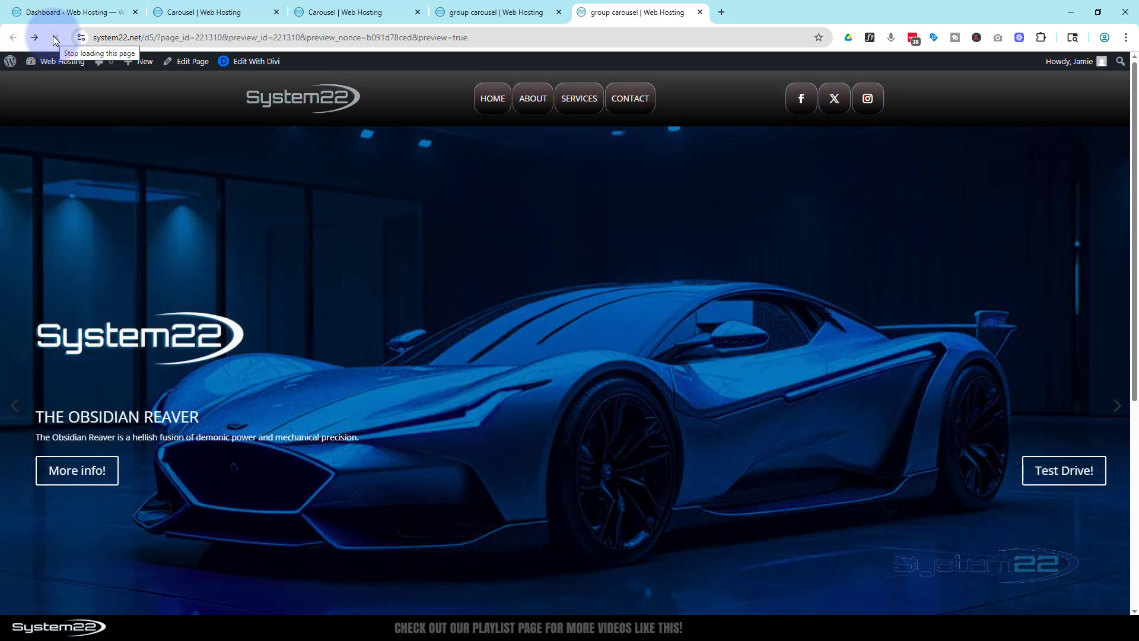